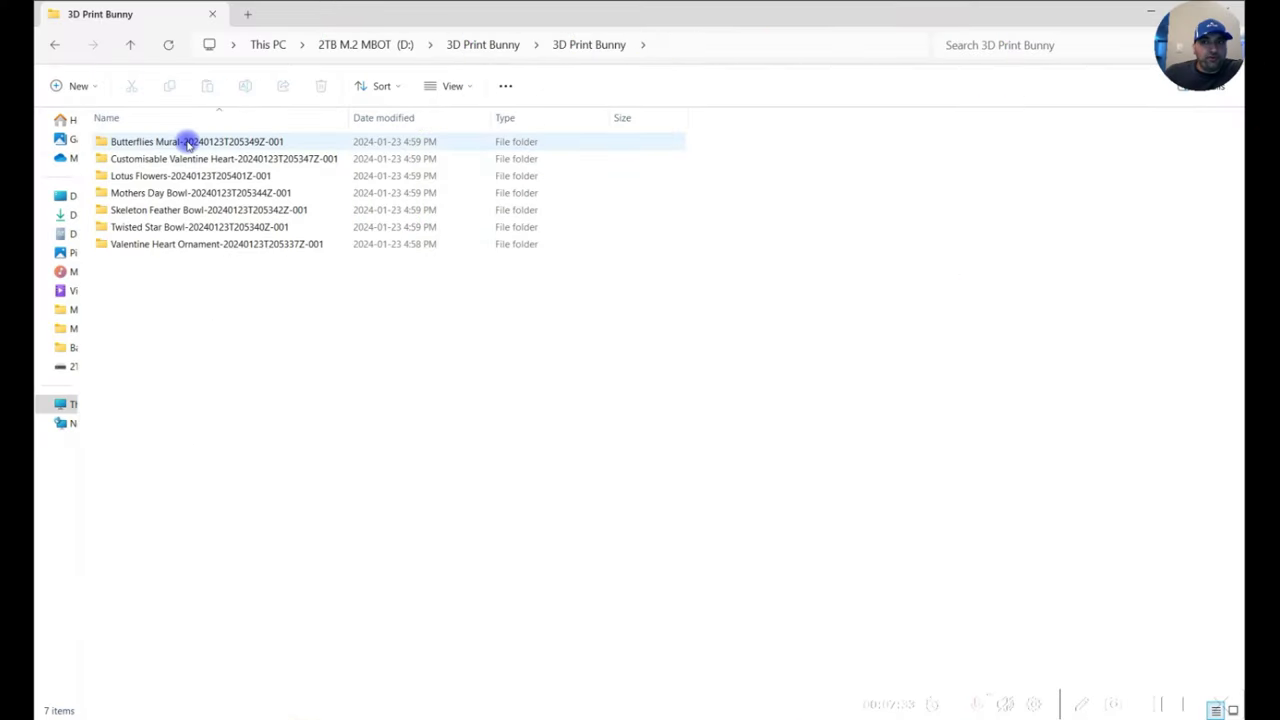
# Open the inner Butterflies Mural folder inside Butterflies Mural-20240123T205349Z-001 and view the F2.png photo.
pyautogui.click(180, 160)
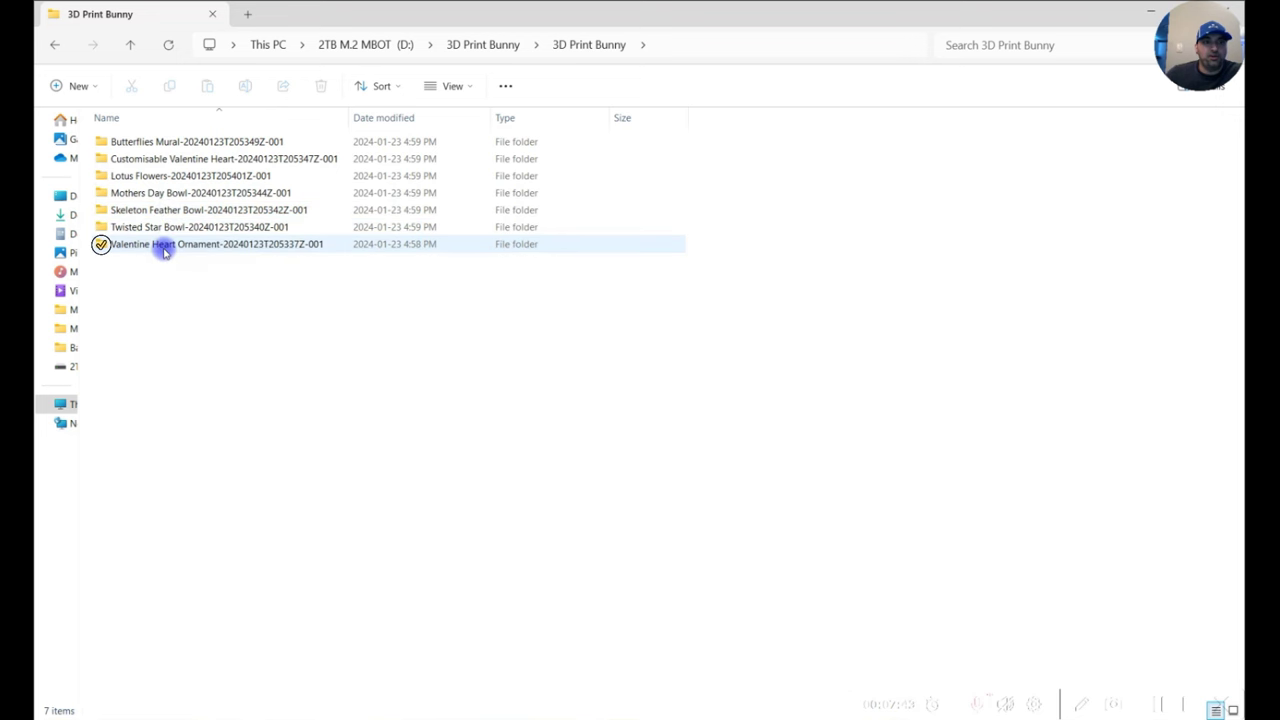
pyautogui.doubleClick(180, 142)
pyautogui.click(176, 142)
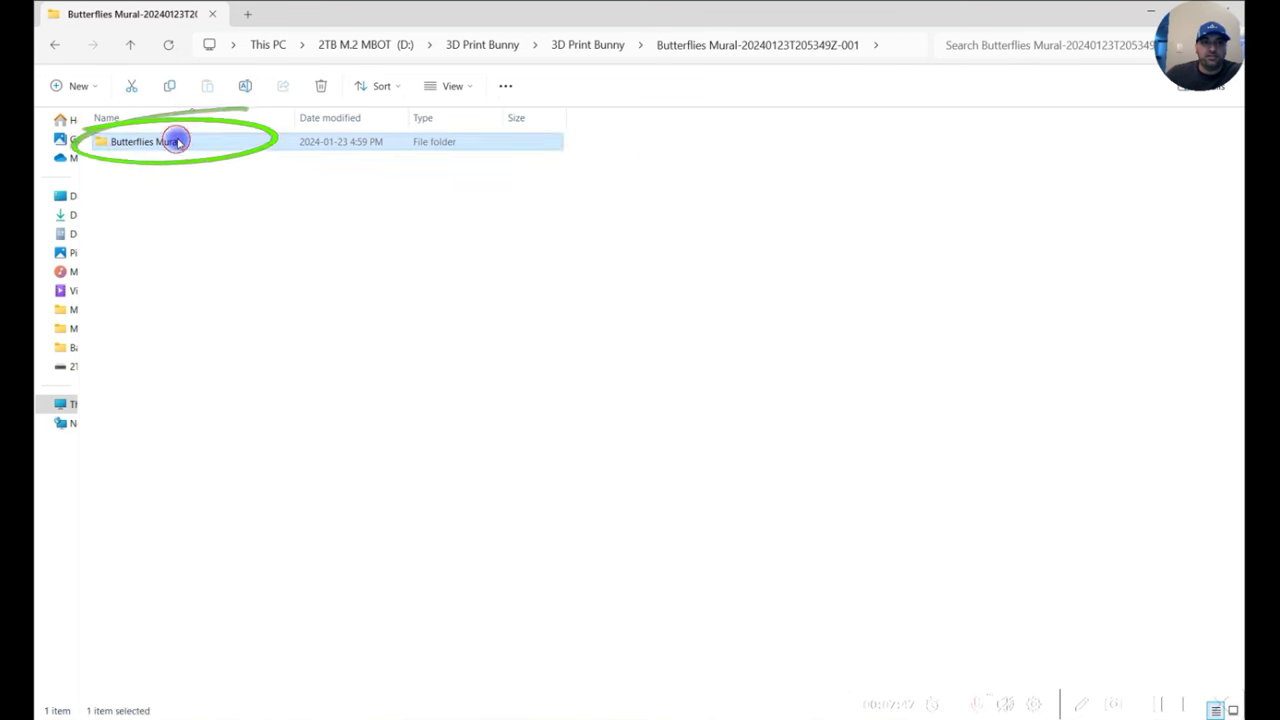
pyautogui.doubleClick(176, 142)
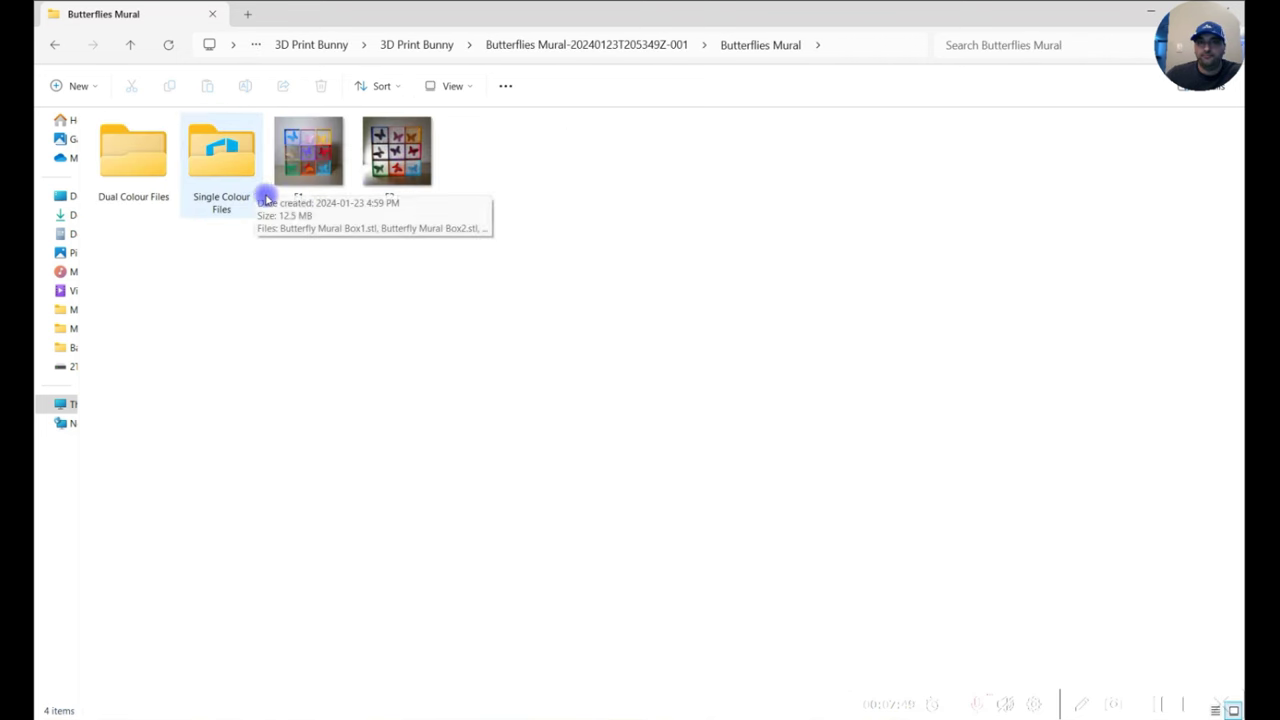
pyautogui.doubleClick(392, 152)
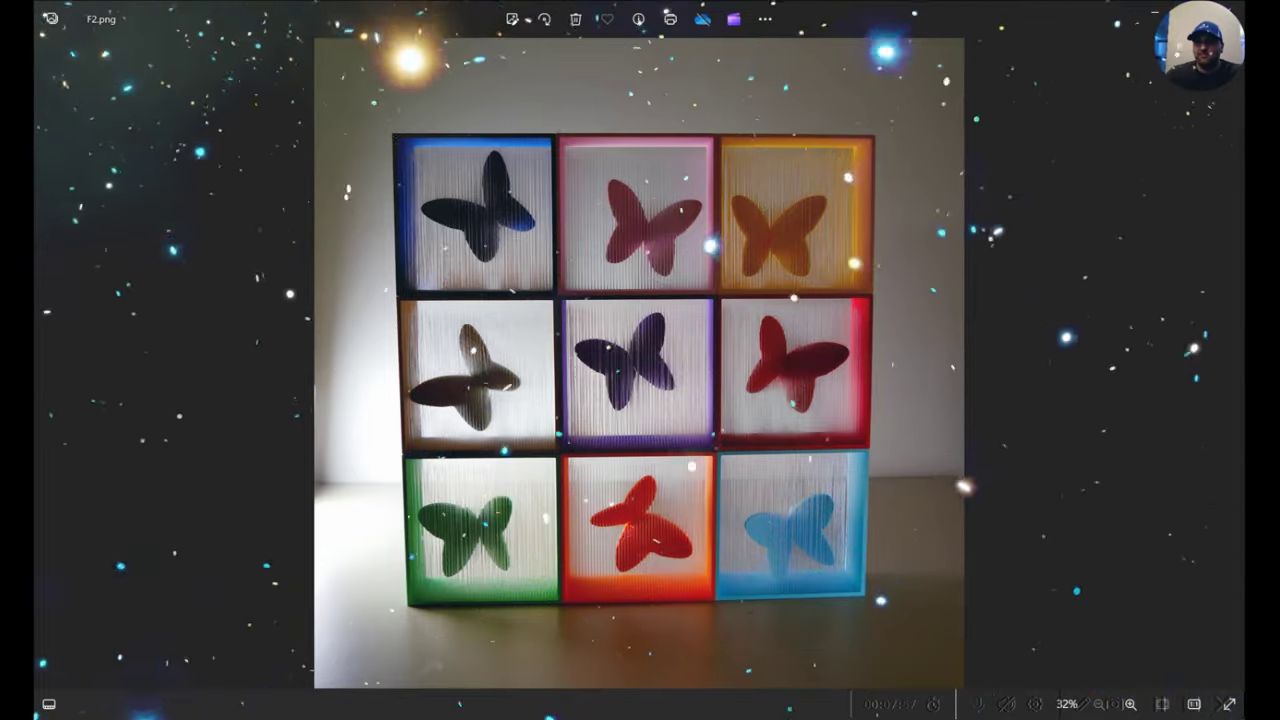
pyautogui.click(1168, 8)
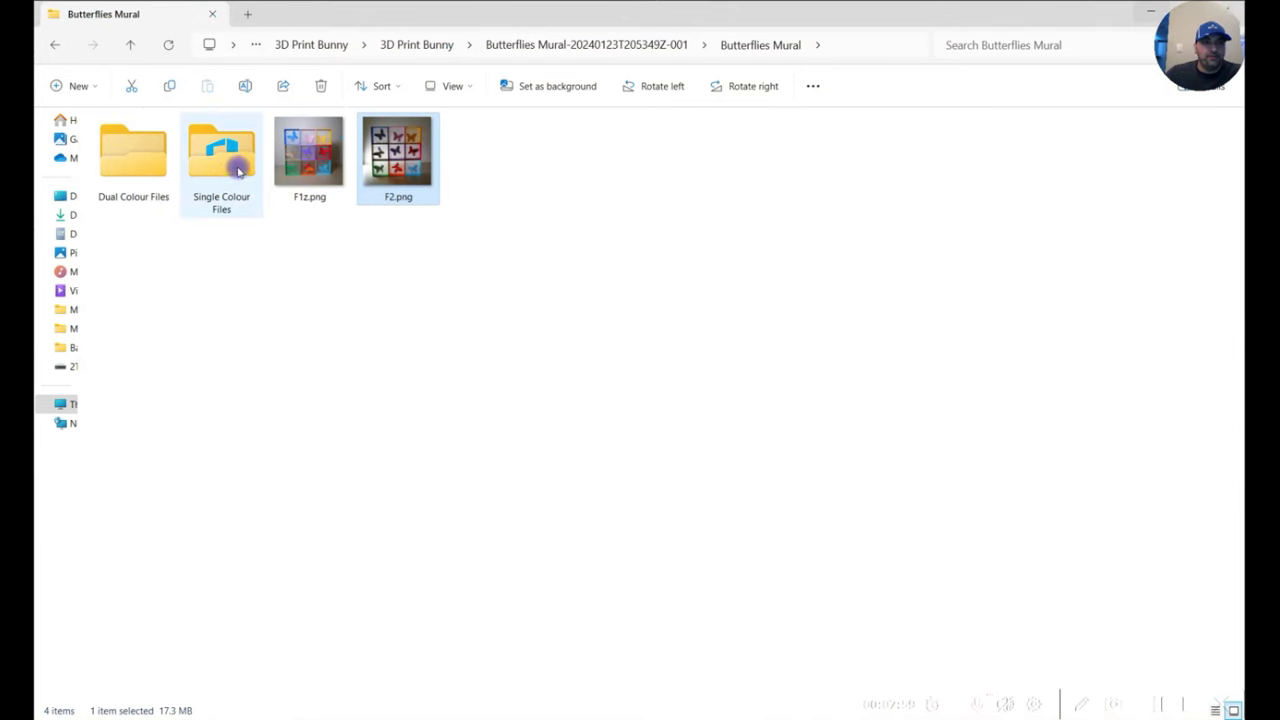
# Look through the contents of the Dual Colour Files and Single Colour Files folders.
pyautogui.doubleClick(123, 175)
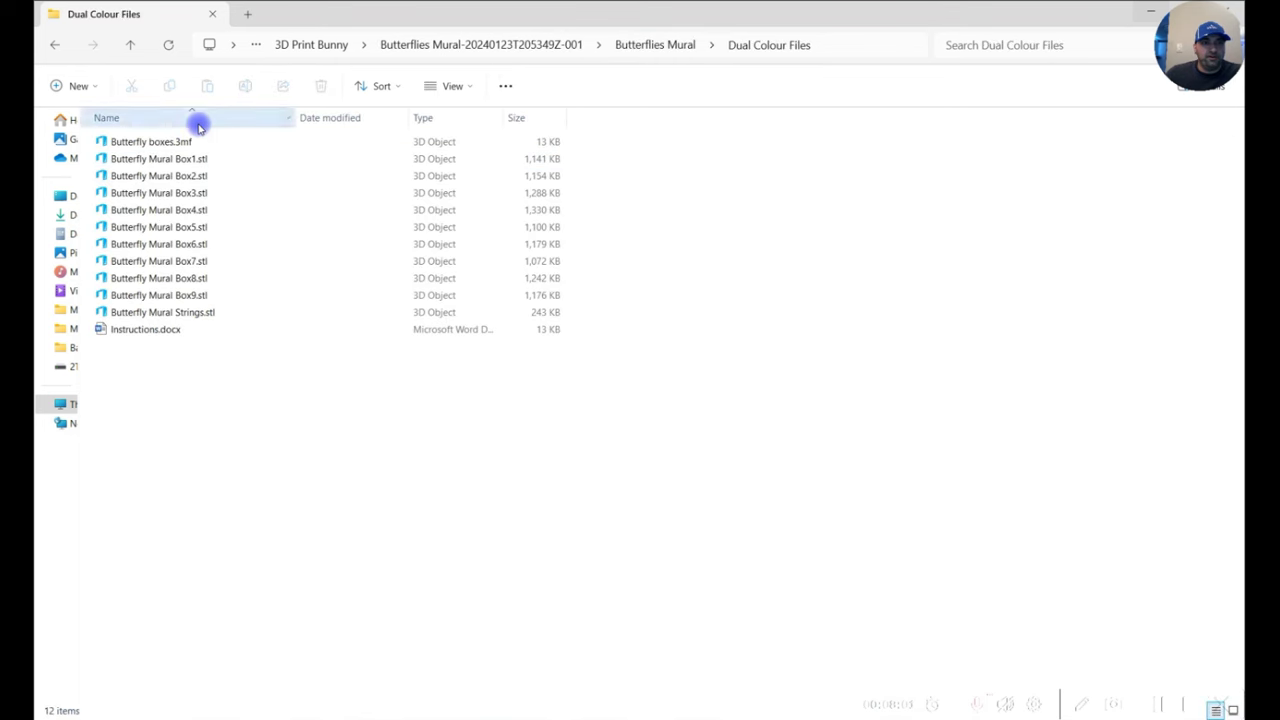
pyautogui.click(55, 45)
pyautogui.doubleClick(226, 160)
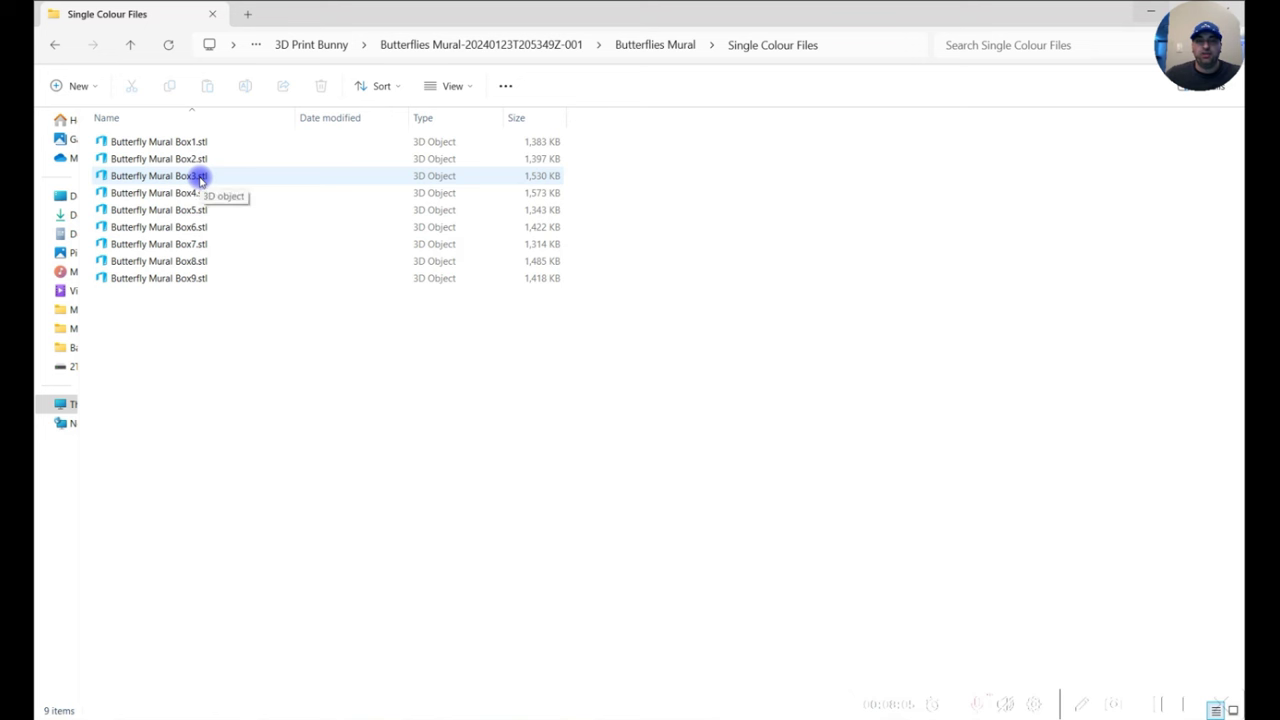
pyautogui.click(55, 45)
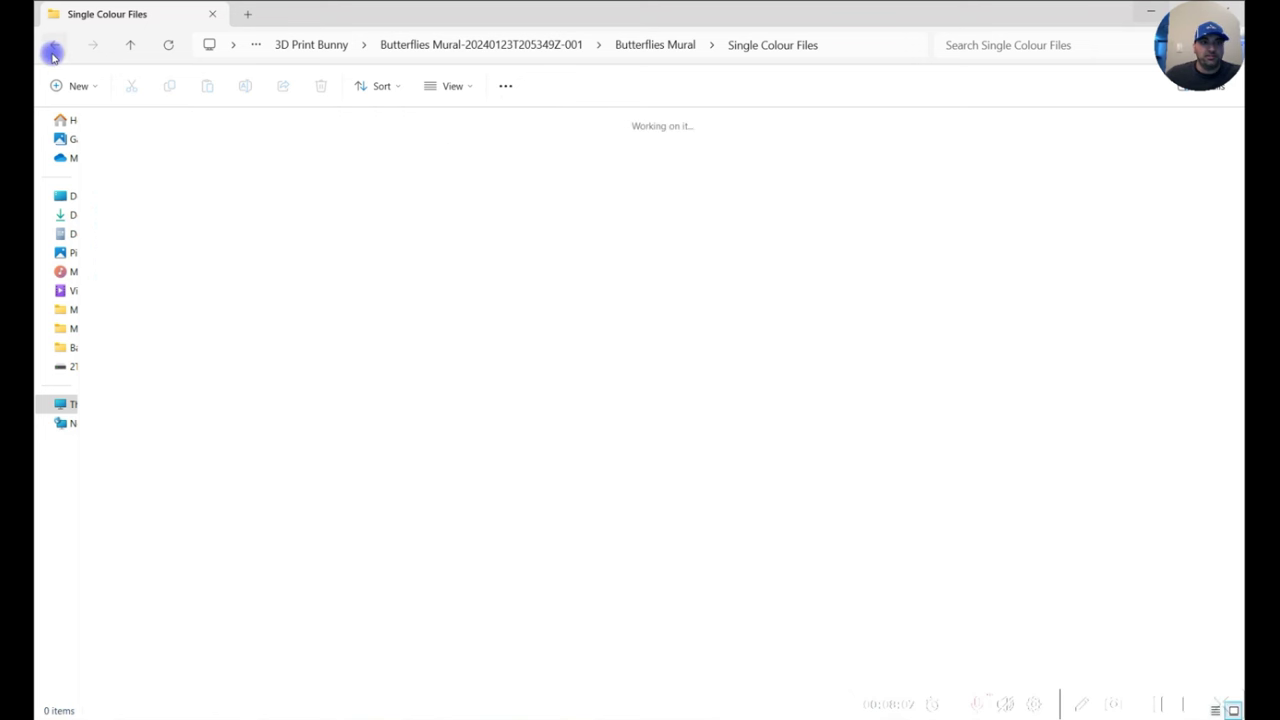
# Open Butterfly boxes.3mf from Dual Colour Files and make BambuStudio the permanent default app for .3mf files.
pyautogui.doubleClick(158, 172)
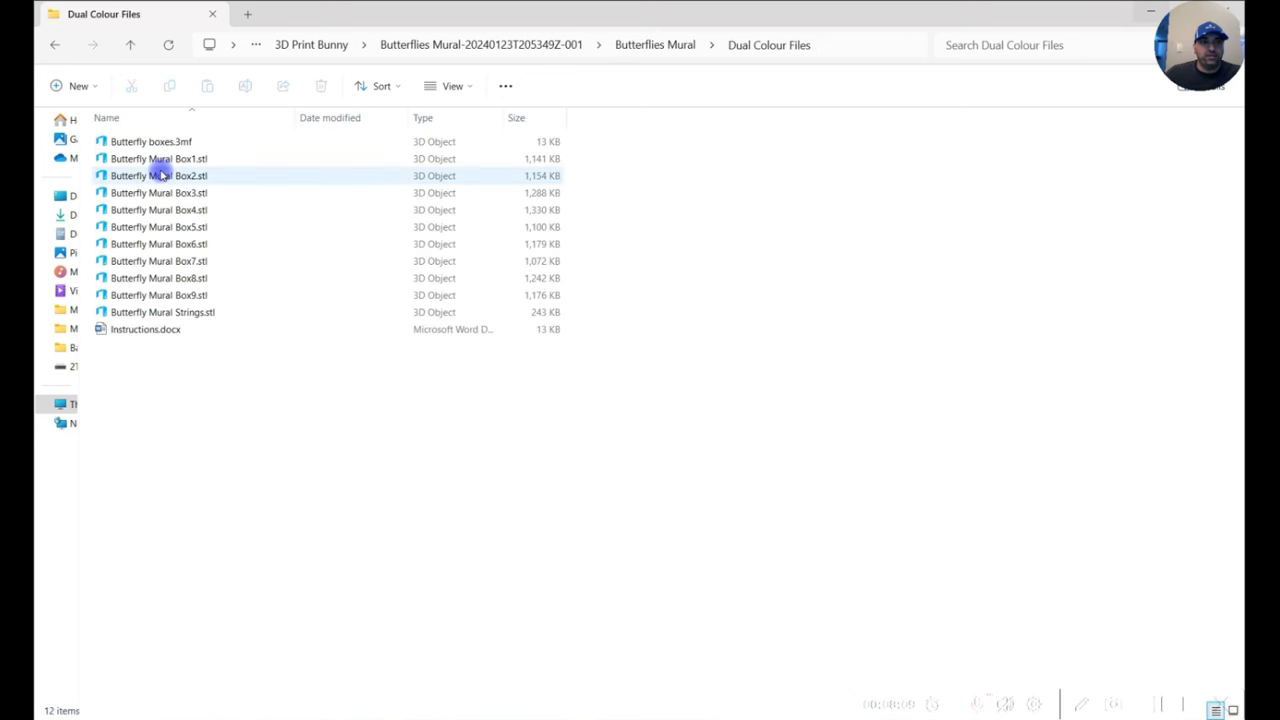
pyautogui.doubleClick(176, 143)
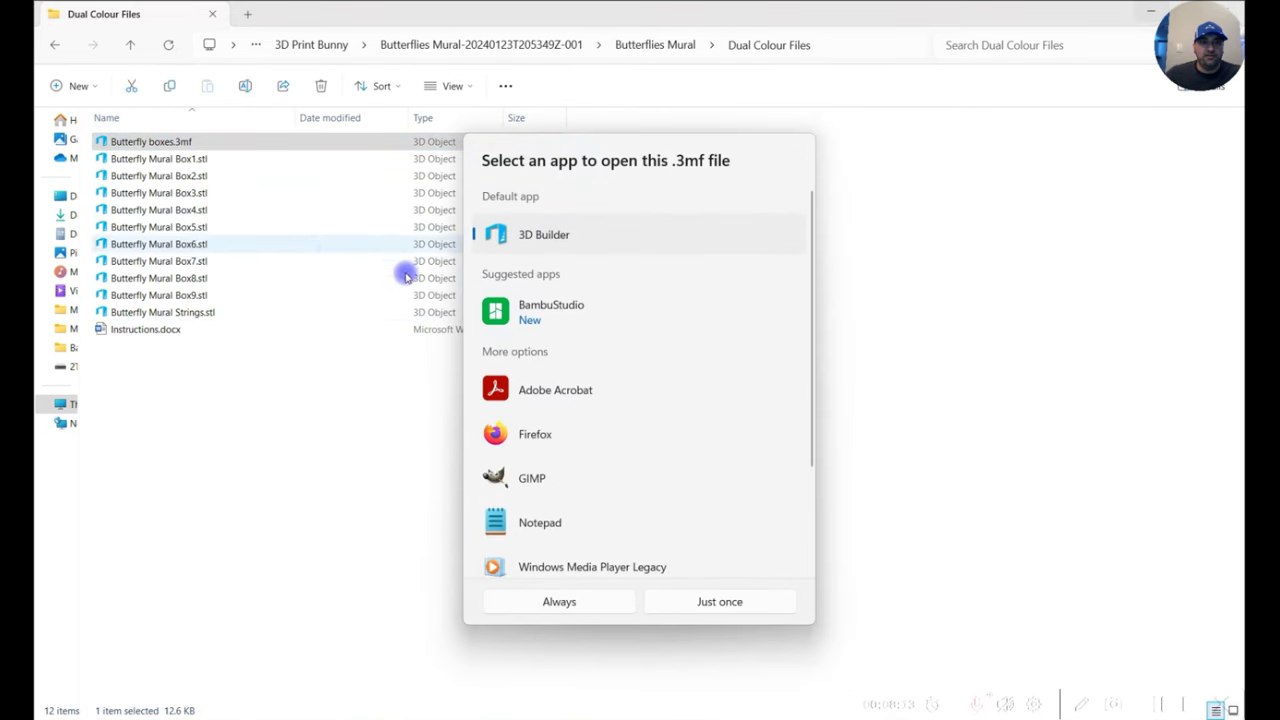
pyautogui.click(527, 293)
pyautogui.click(577, 604)
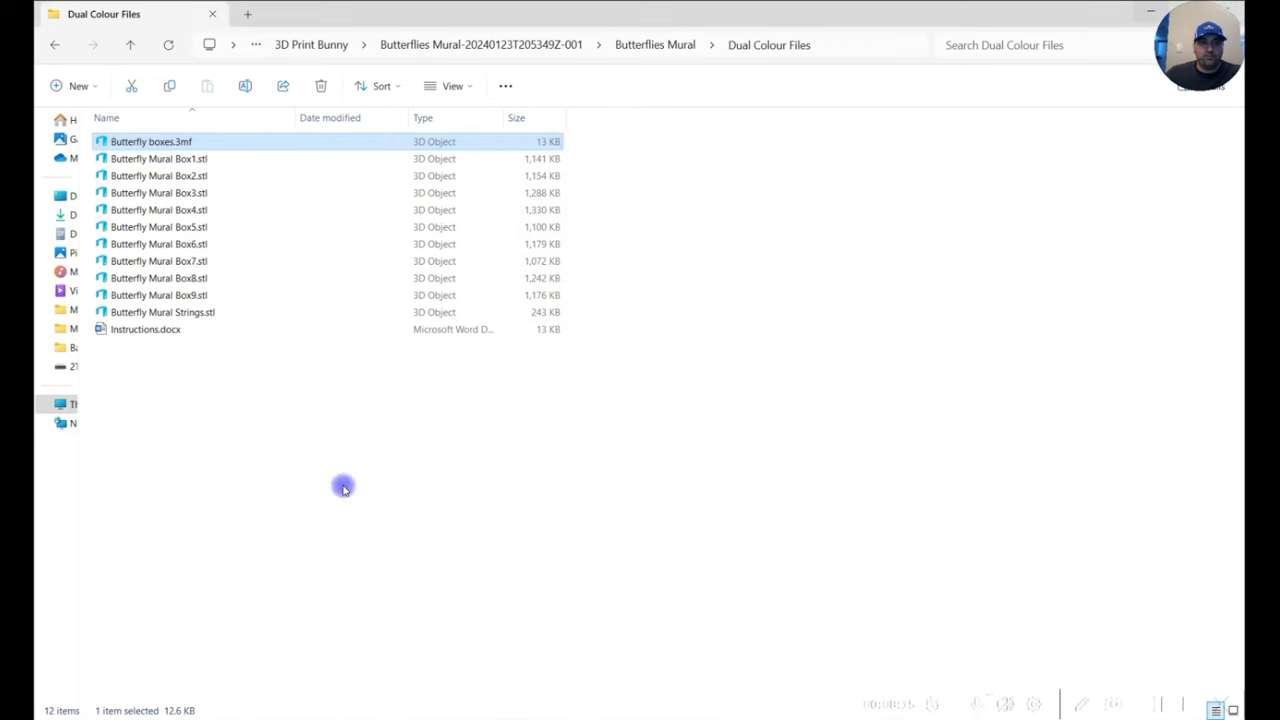
# Open Instructions.docx, read the dual-colour printing instructions including the 'wipe while retracting' line, and put the document away.
pyautogui.click(185, 331)
pyautogui.doubleClick(185, 331)
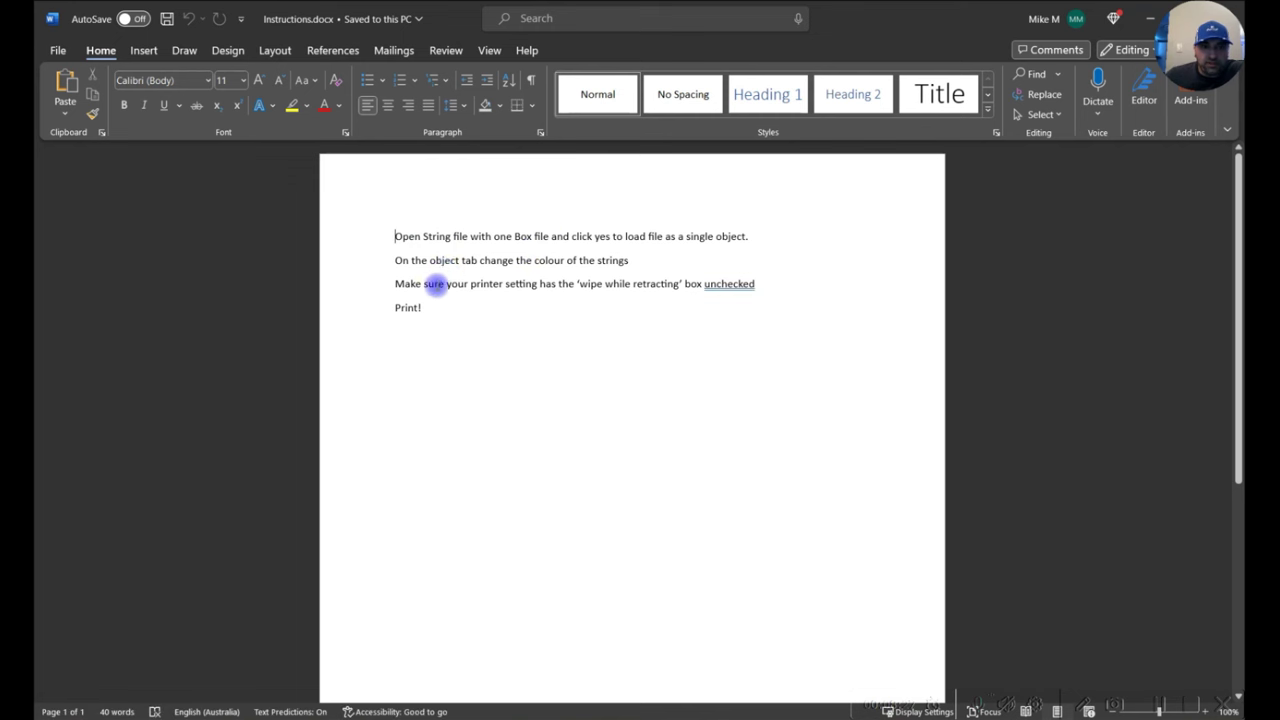
pyautogui.scroll(-1, 433, 284)
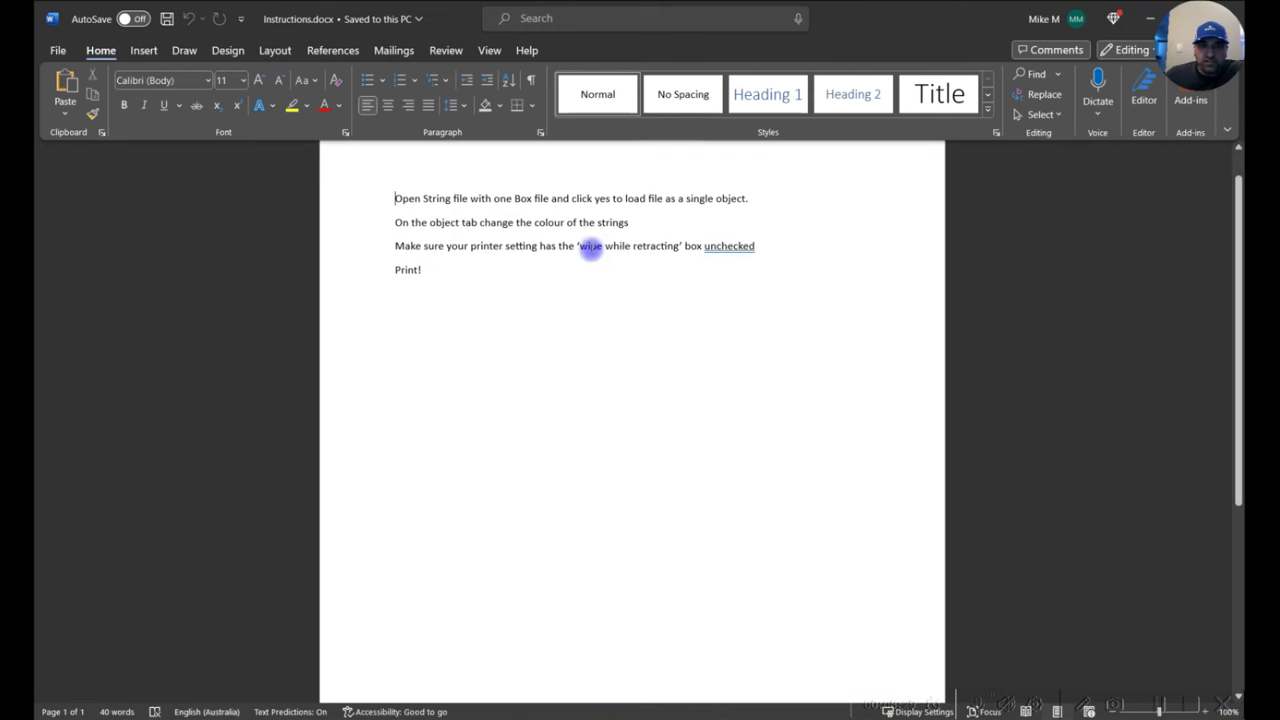
pyautogui.moveTo(587, 249); pyautogui.dragTo(669, 248)
pyautogui.click(666, 248)
pyautogui.scroll(1, 814, 306)
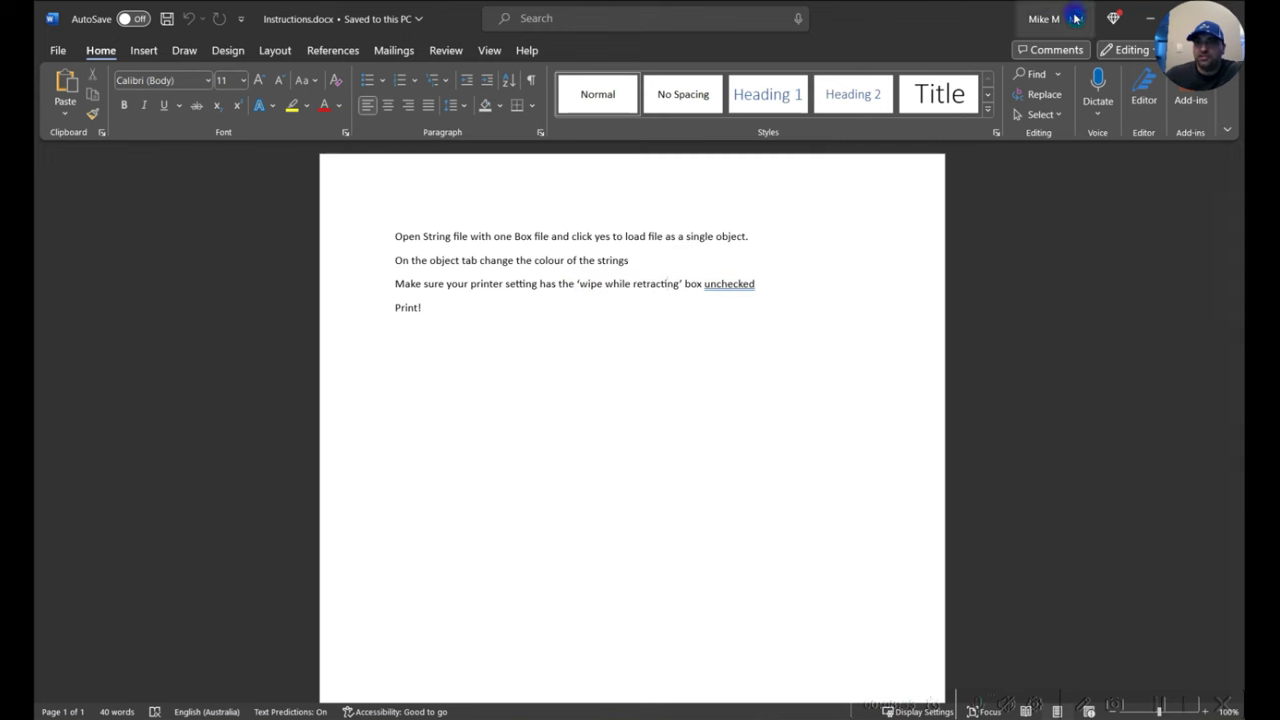
pyautogui.click(1150, 18)
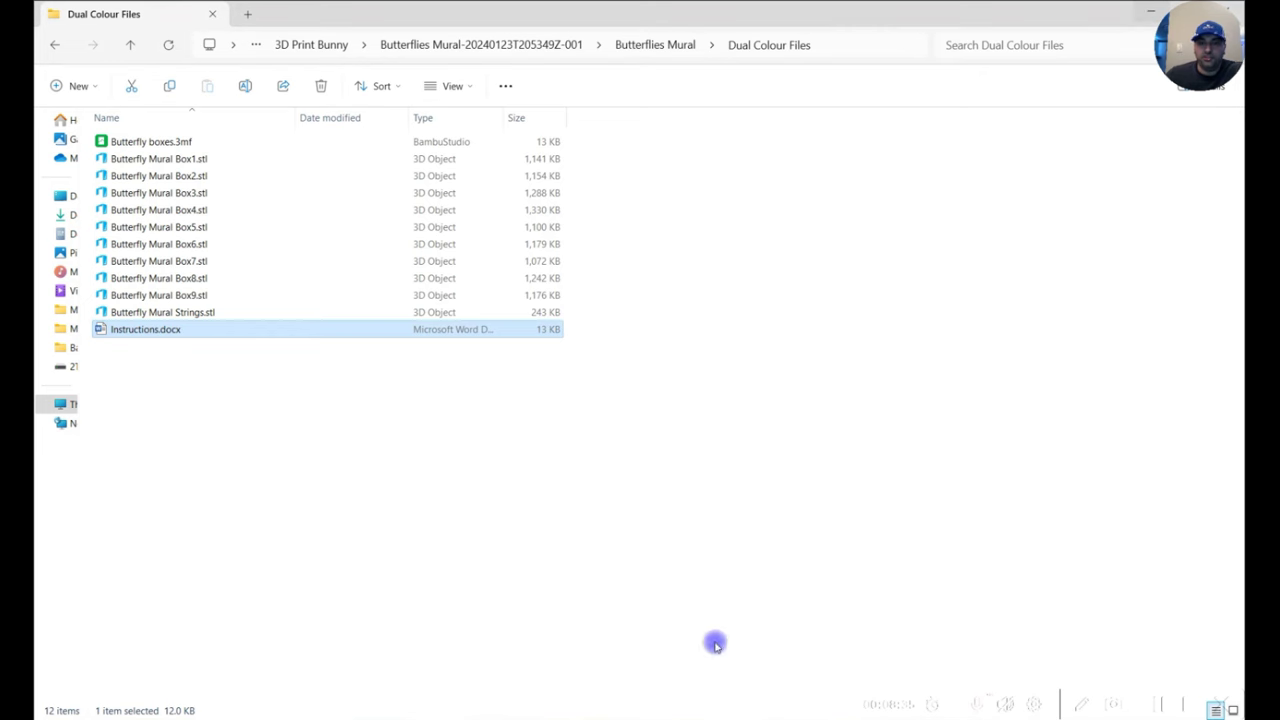
# Switch to Bambu Studio and bring up the Prepare view of the untitled project.
pyautogui.moveTo(654, 708)
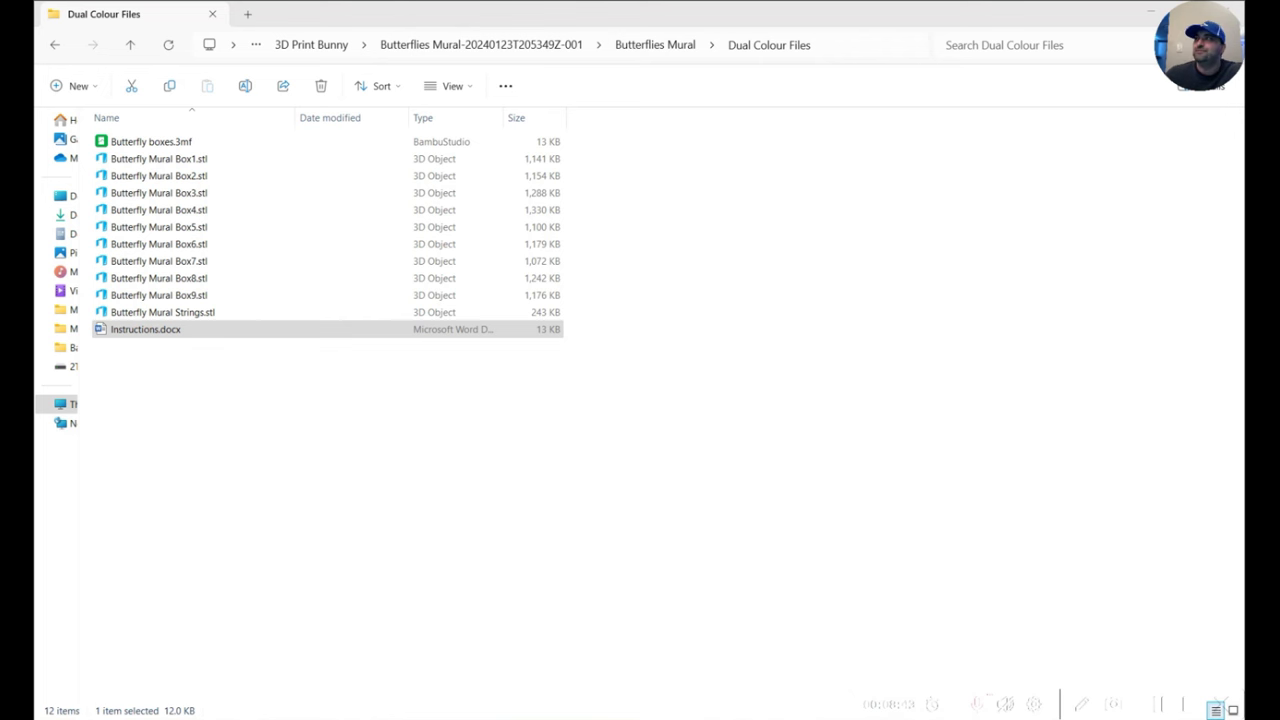
pyautogui.moveTo(1000, 9); pyautogui.dragTo(1067, 6)
pyautogui.click(123, 75)
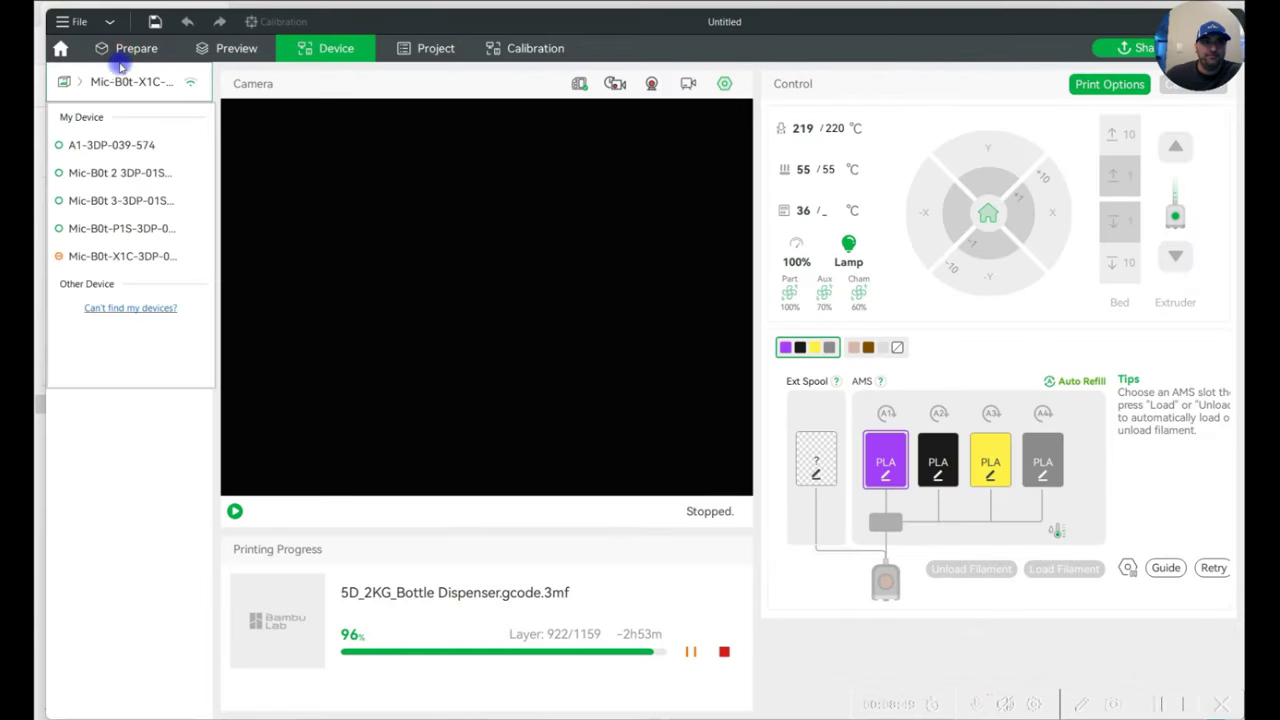
pyautogui.click(125, 50)
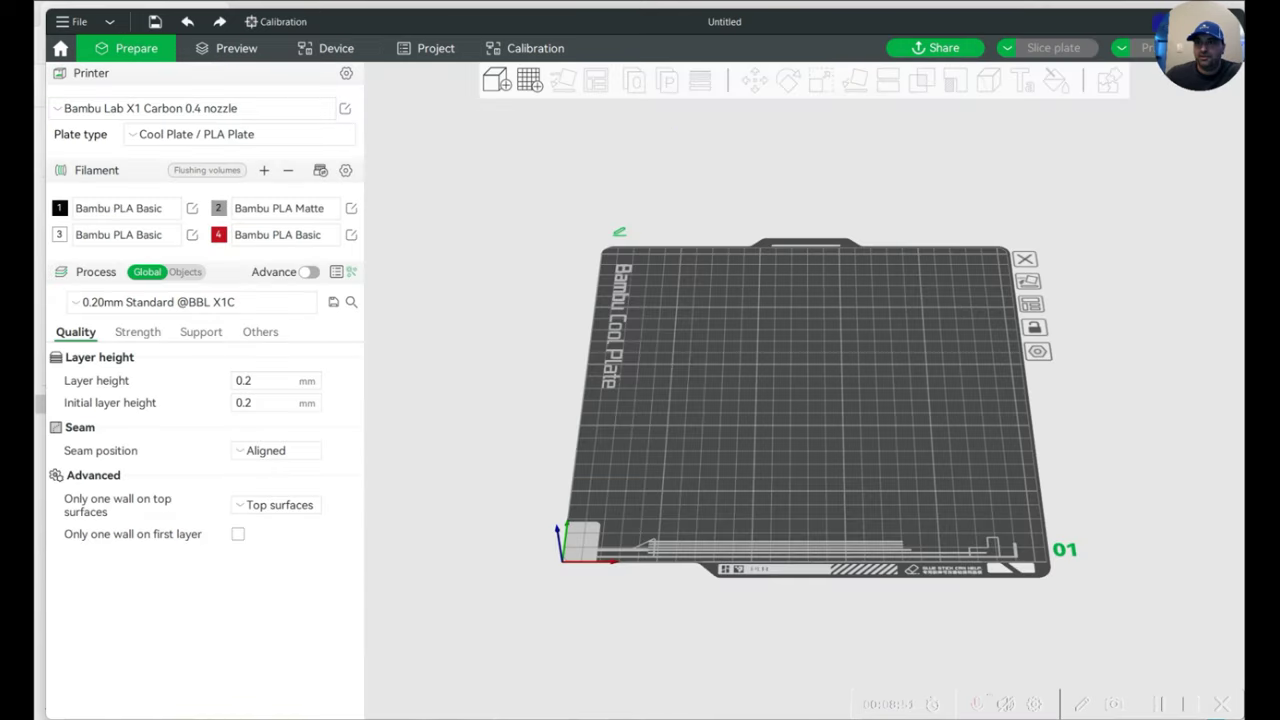
pyautogui.moveTo(613, 33); pyautogui.dragTo(1245, 110)
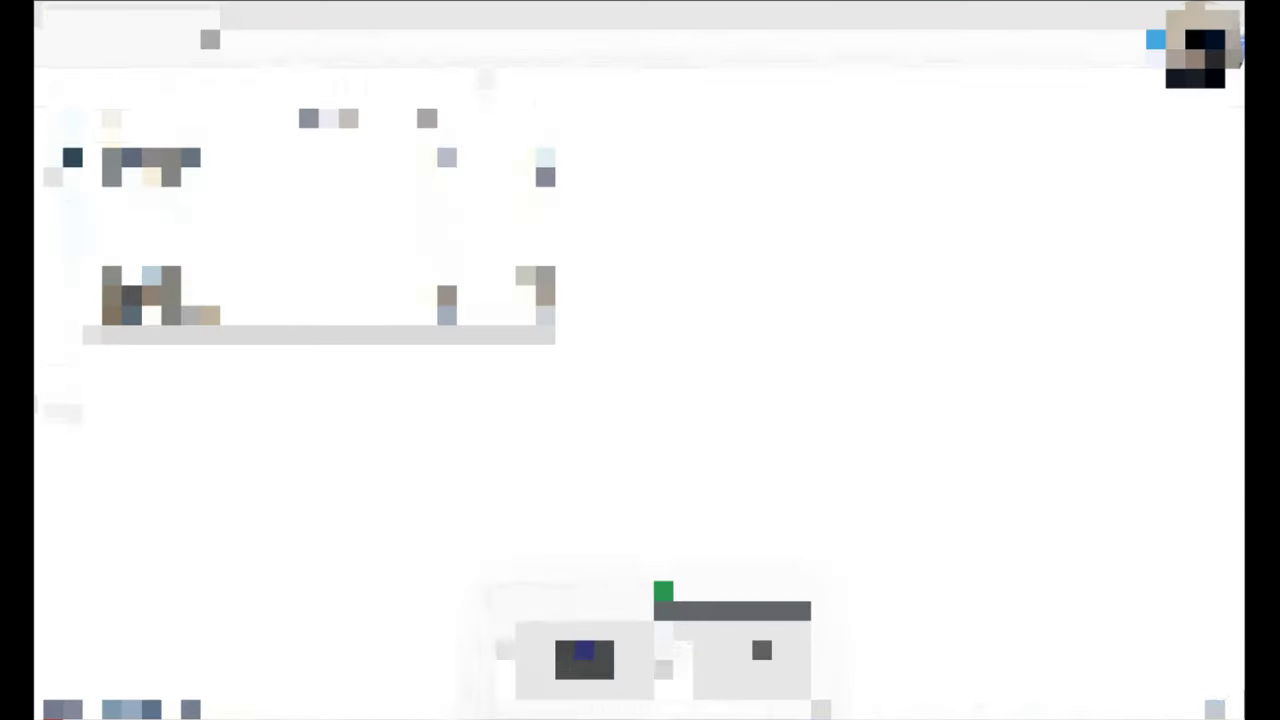
# Switch to the other Bambu Studio window, the one opened from the butterfly boxes file.
pyautogui.moveTo(686, 712)
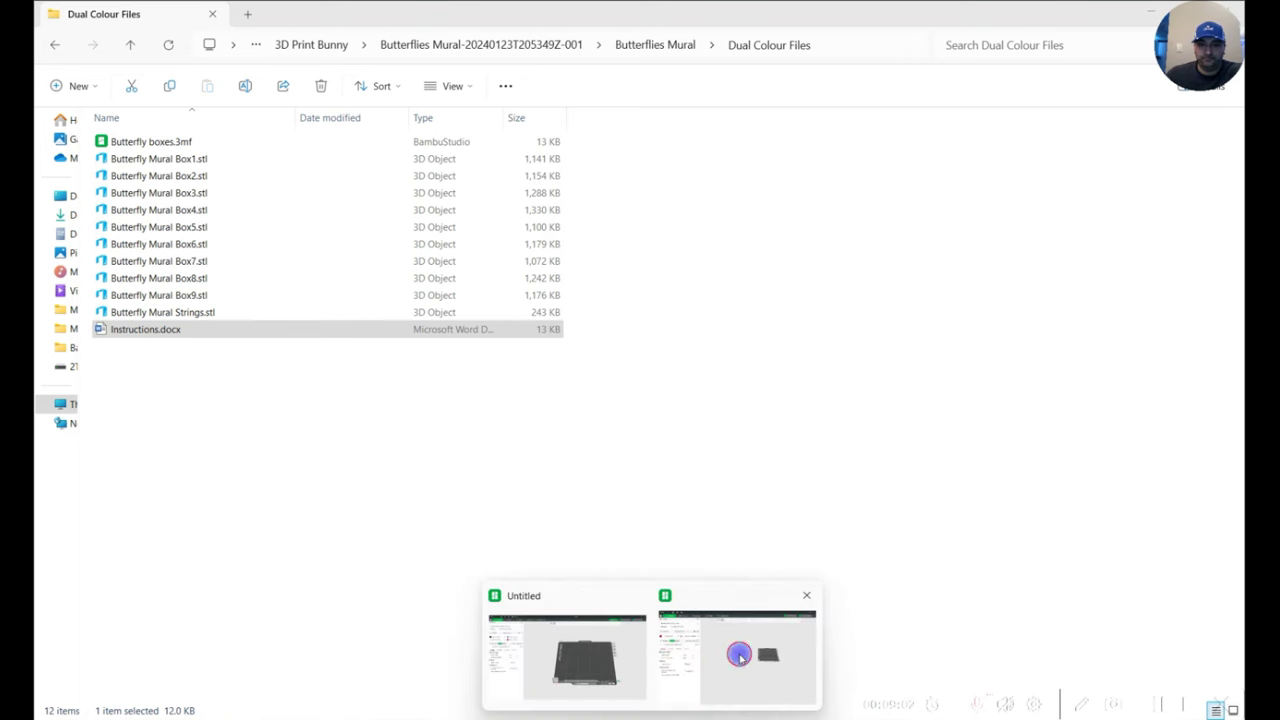
pyautogui.click(739, 655)
pyautogui.click(752, 394)
pyautogui.moveTo(774, 380); pyautogui.dragTo(715, 330)
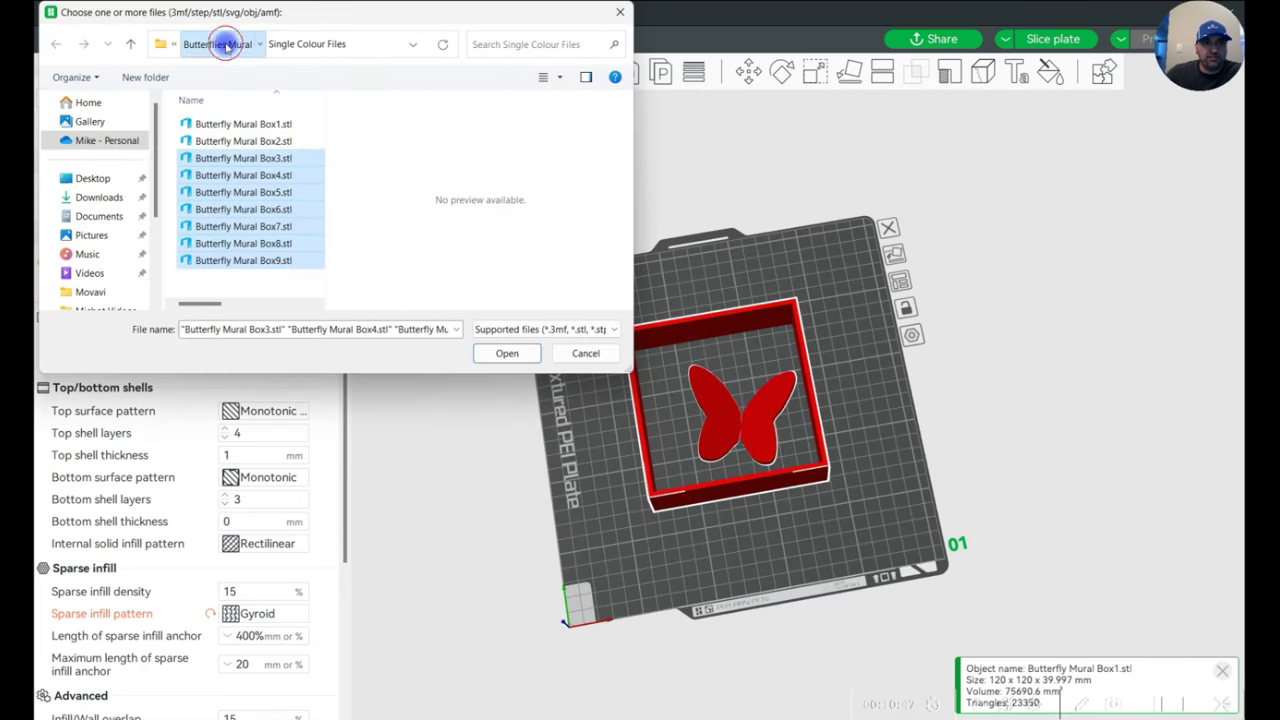
# Import Butterfly Mural Box2.stl through Box9.stl from the Dual Colour Files folder as separate objects.
pyautogui.click(225, 43)
pyautogui.doubleClick(189, 155)
pyautogui.click(235, 173)
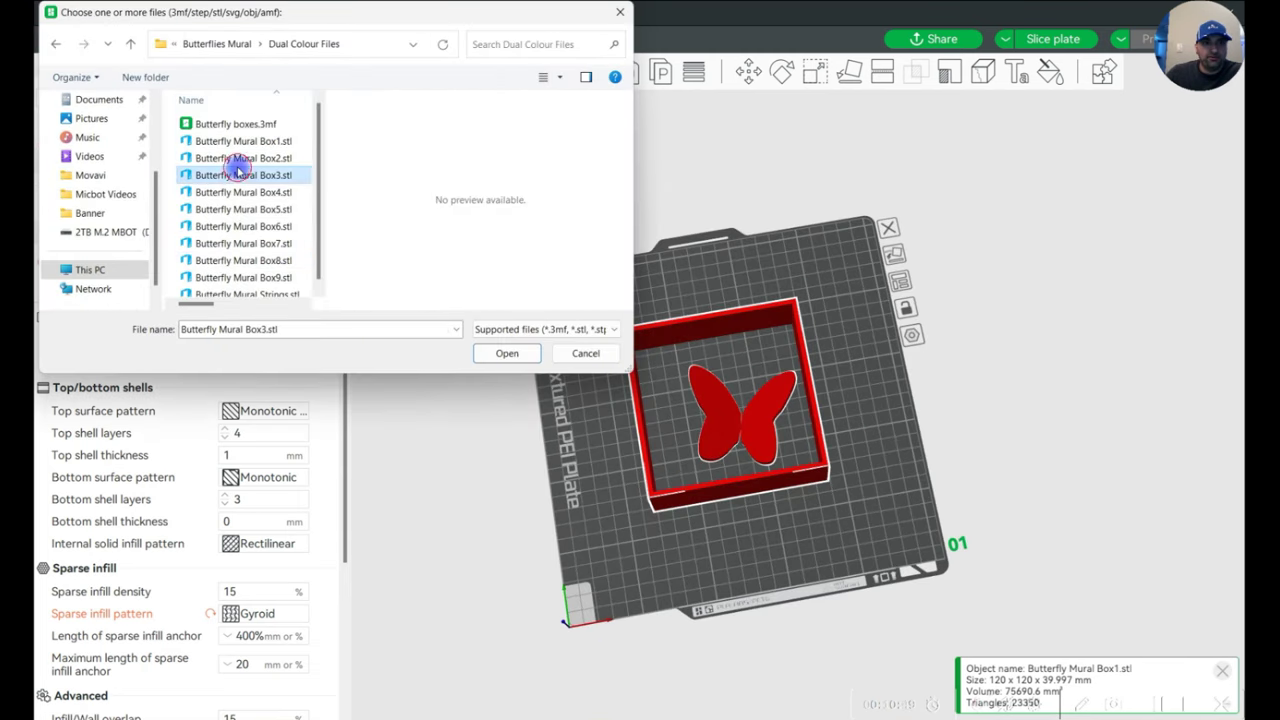
pyautogui.click(235, 157)
pyautogui.scroll(-1, 235, 157)
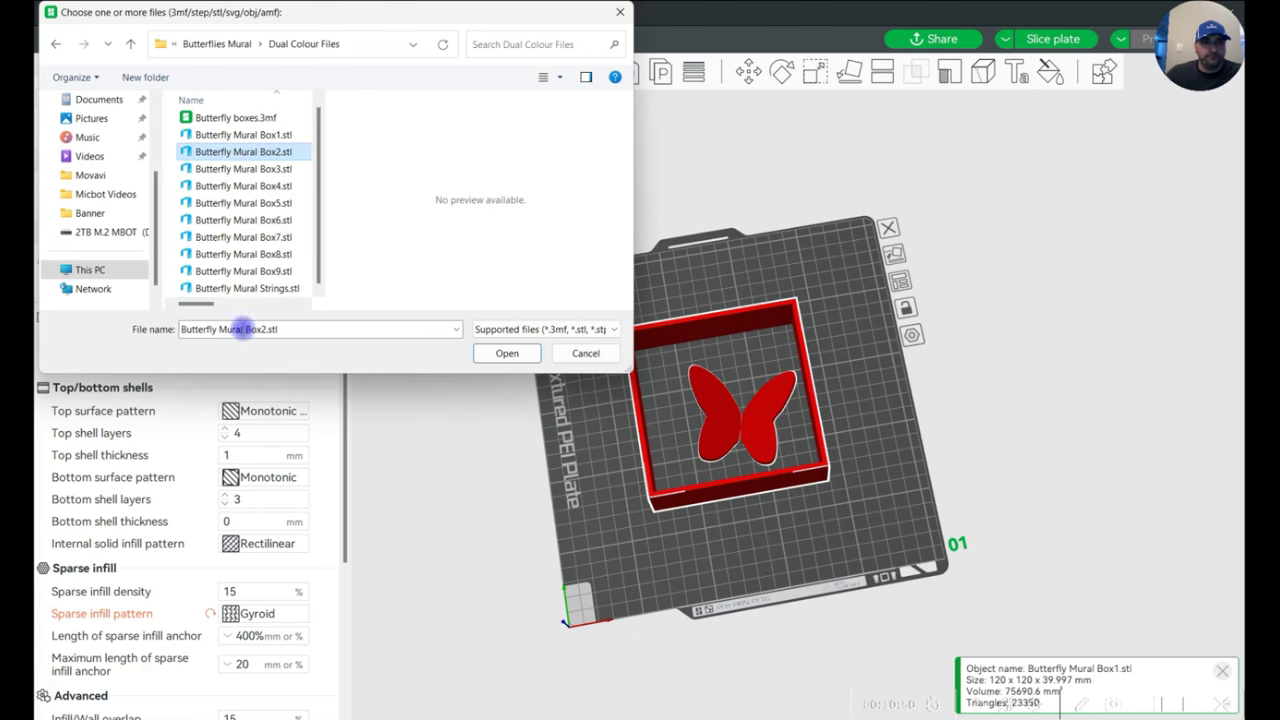
pyautogui.keyDown('shift'); pyautogui.click(246, 272); pyautogui.keyUp('shift')
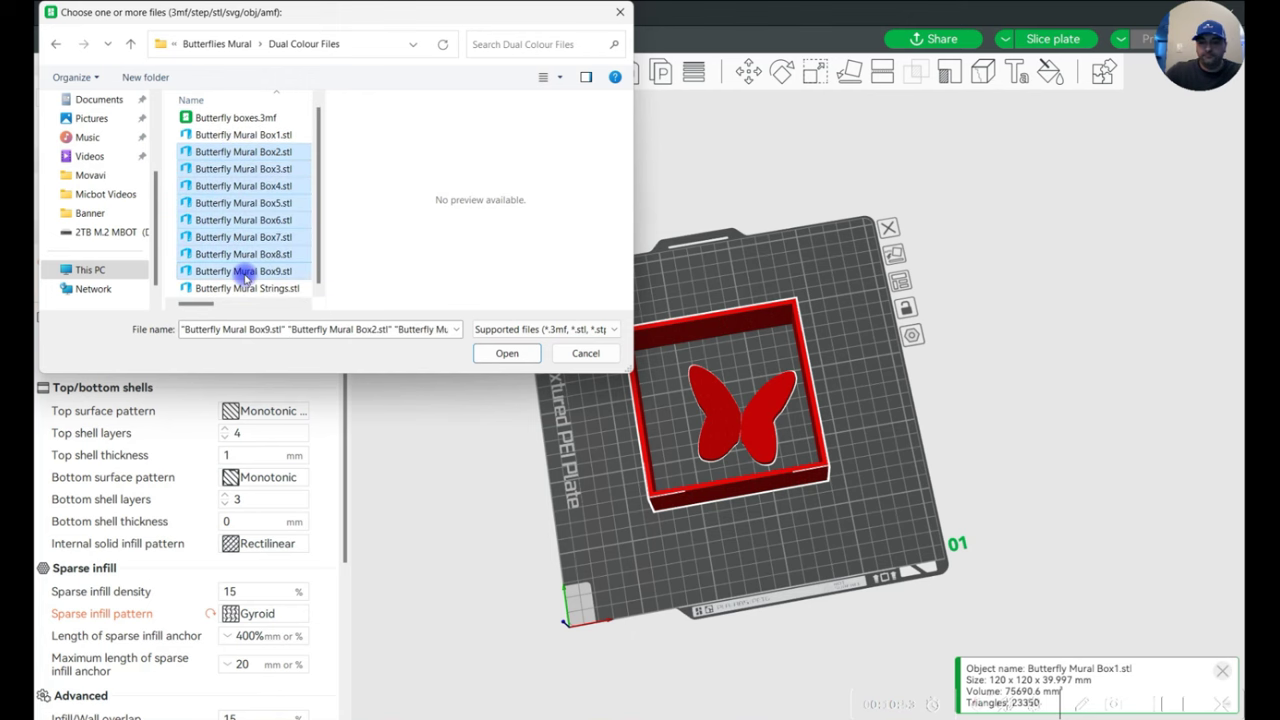
pyautogui.click(507, 353)
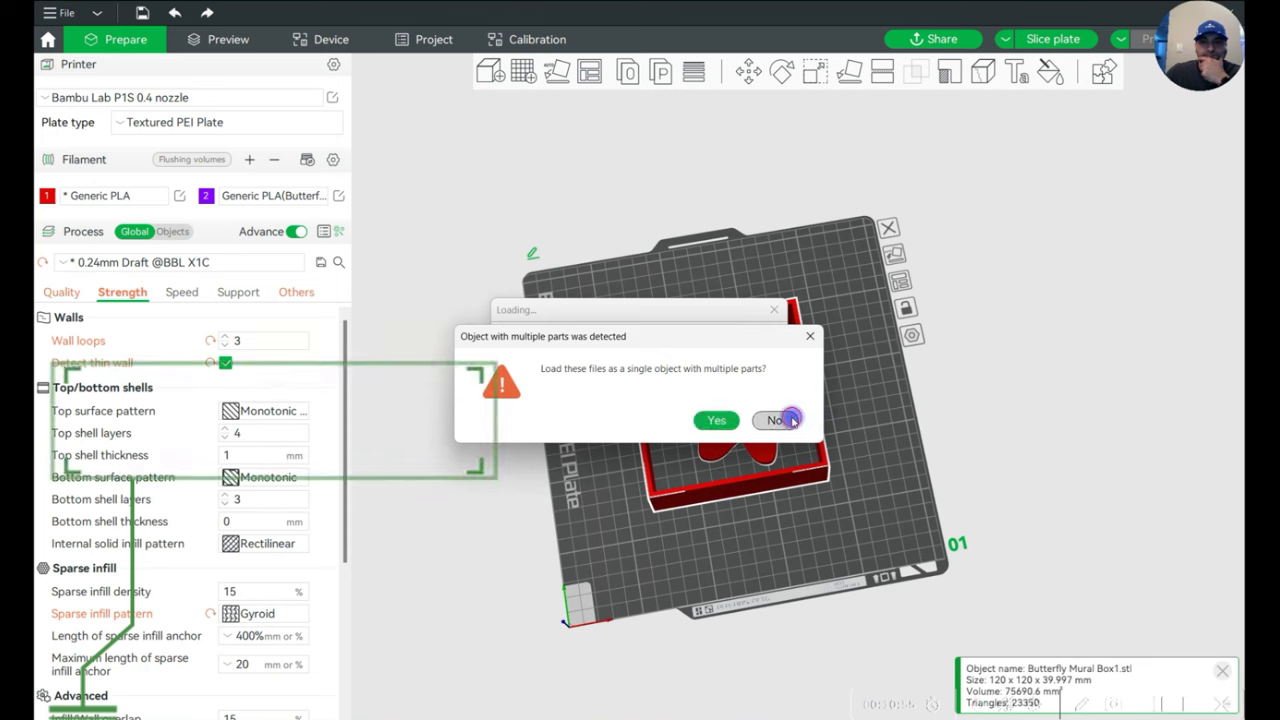
pyautogui.click(788, 420)
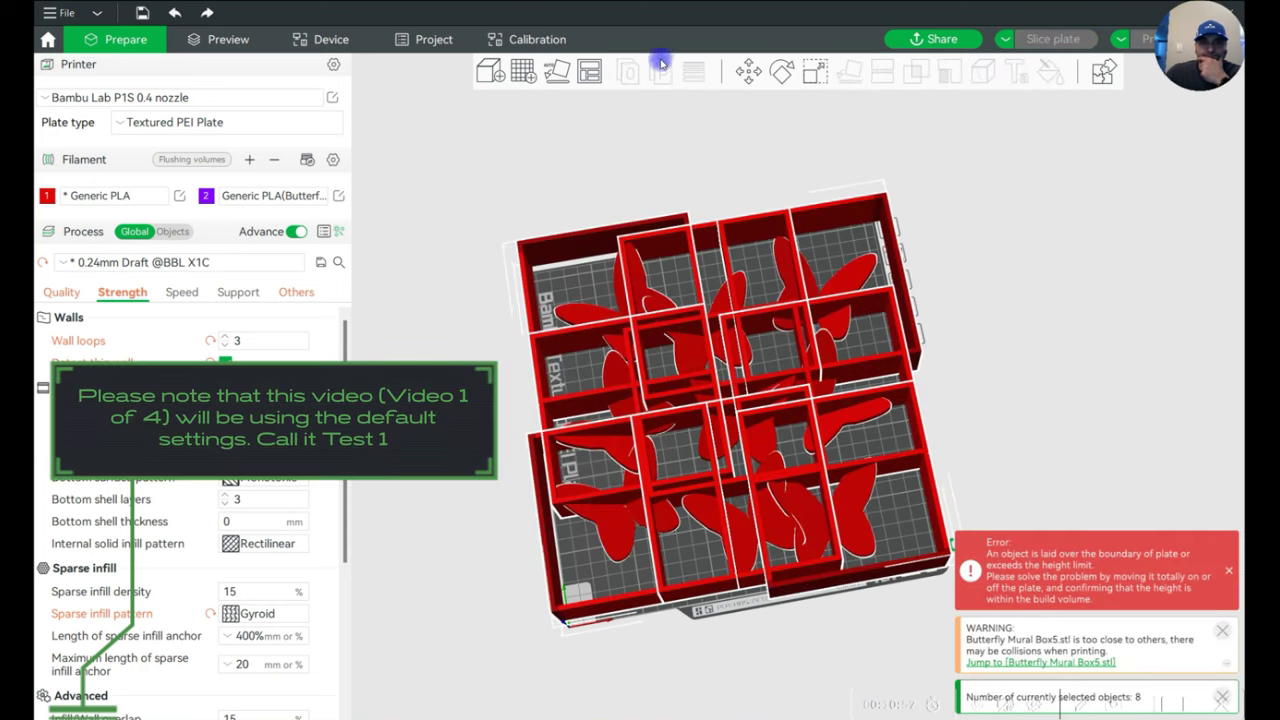
# Arrange all butterfly boxes across the plates with auto rotate for arrangement enabled.
pyautogui.rightClick(590, 71)
pyautogui.click(596, 131)
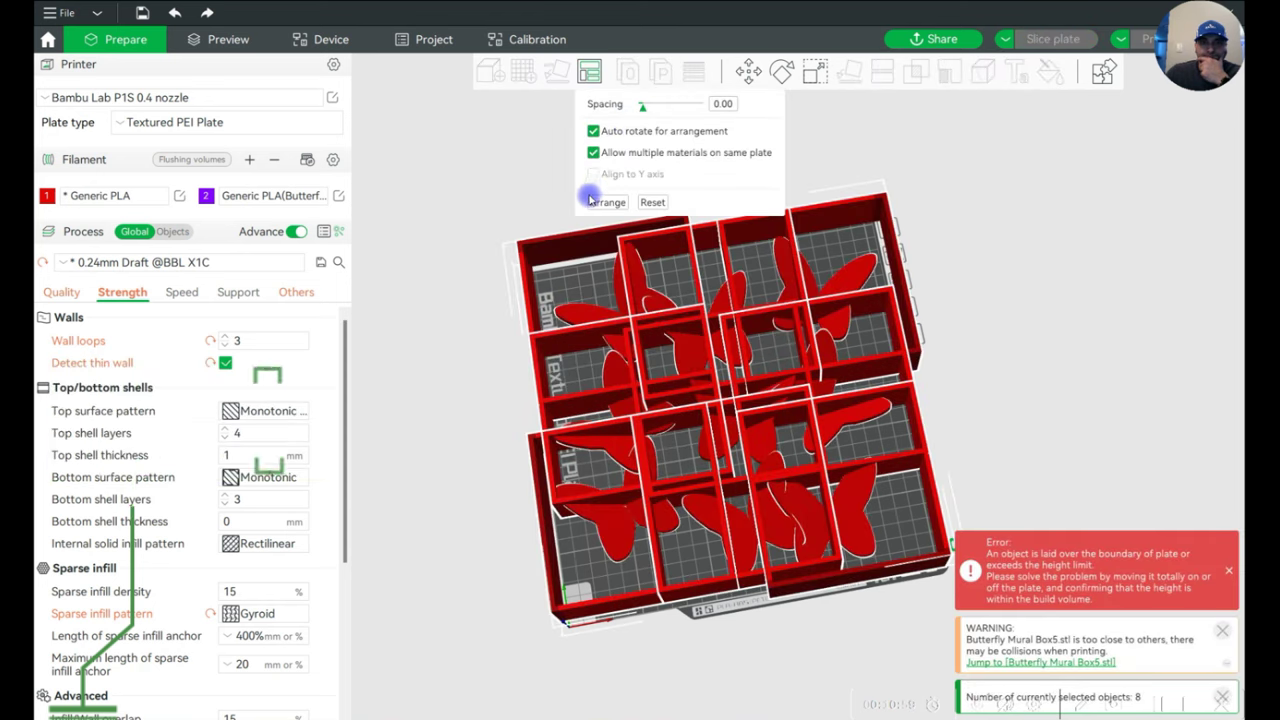
pyautogui.click(607, 202)
pyautogui.moveTo(953, 643); pyautogui.dragTo(709, 294, button='right')
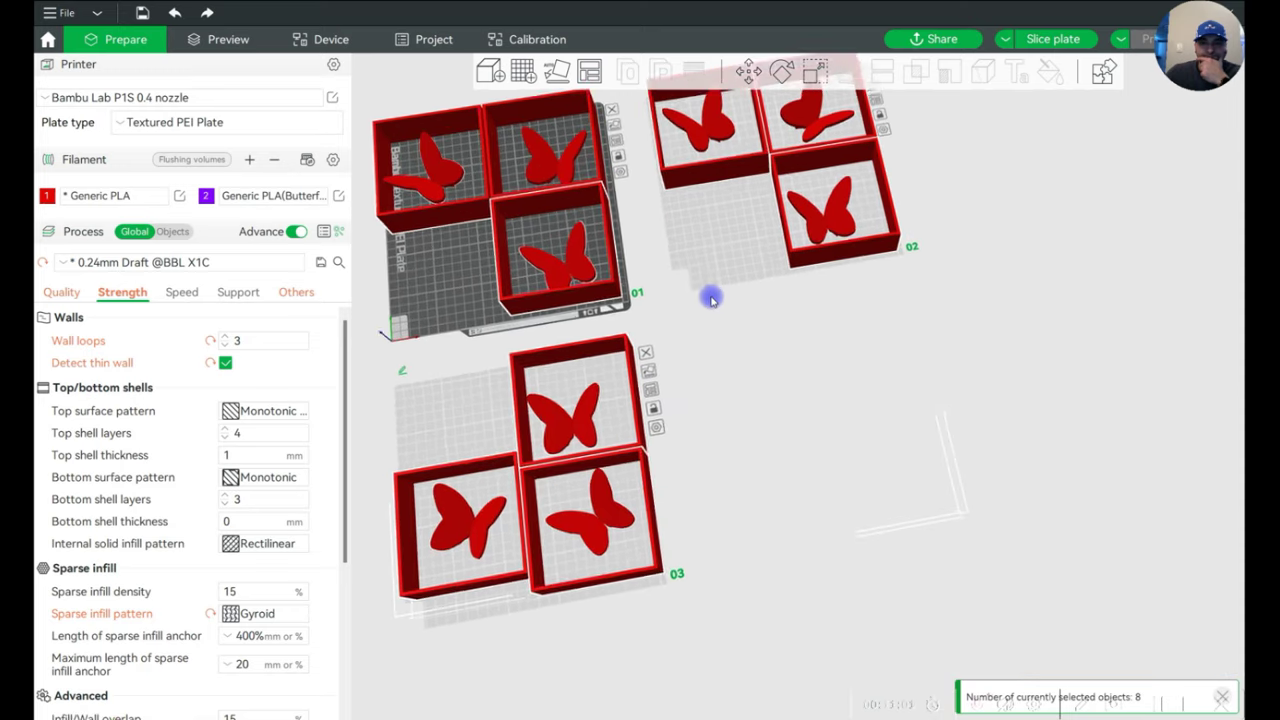
pyautogui.scroll(-2, 718, 315)
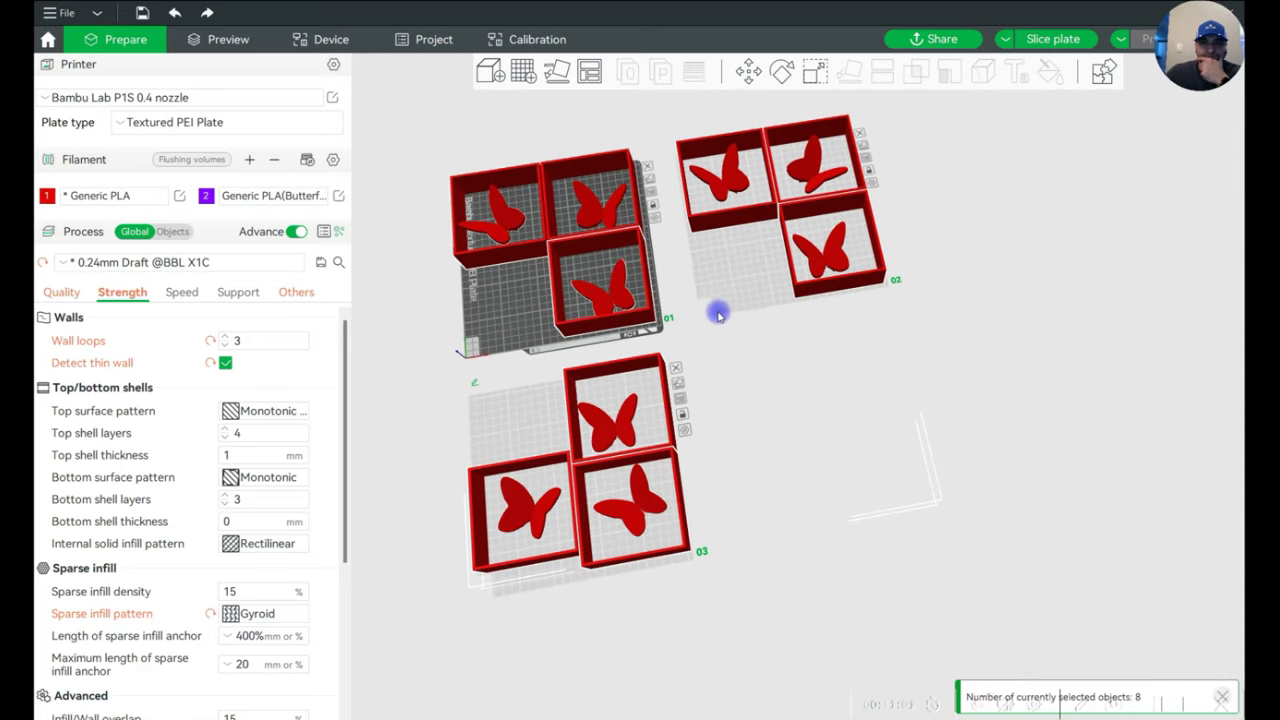
# Import Butterfly Mural Strings.stl and move the strings over one of the boxes on plate 01.
pyautogui.click(486, 76)
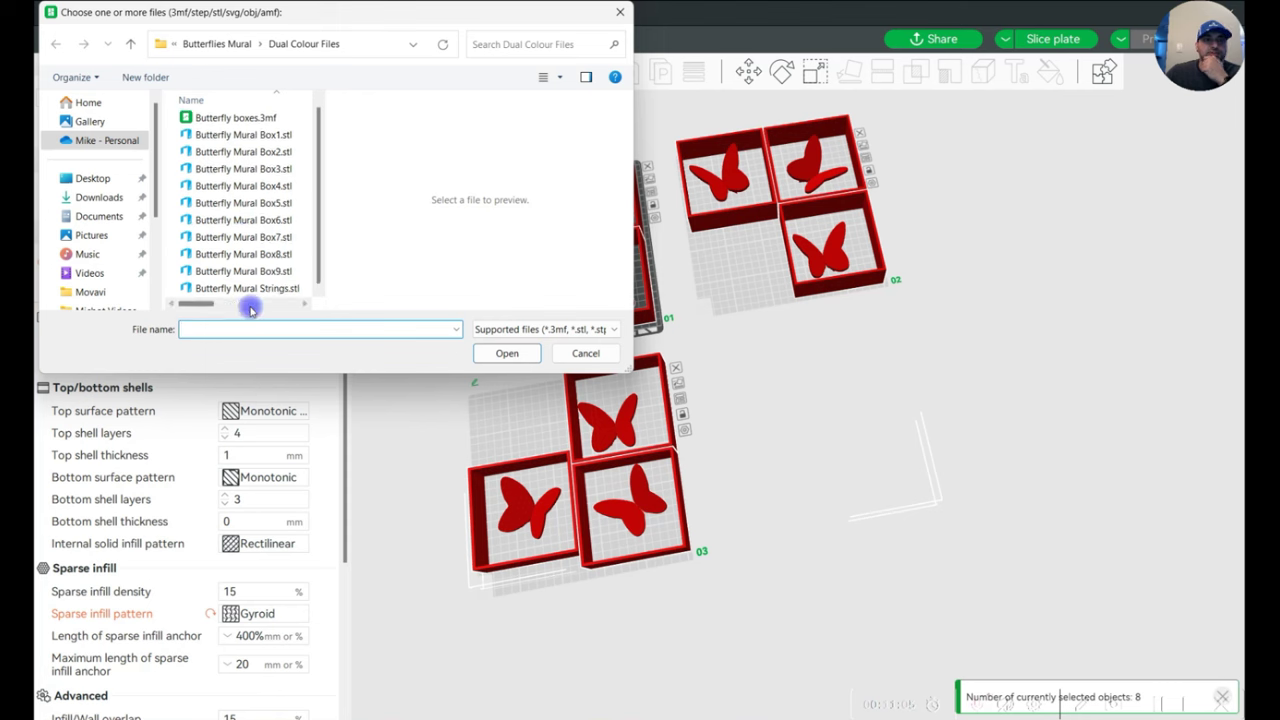
pyautogui.click(250, 302)
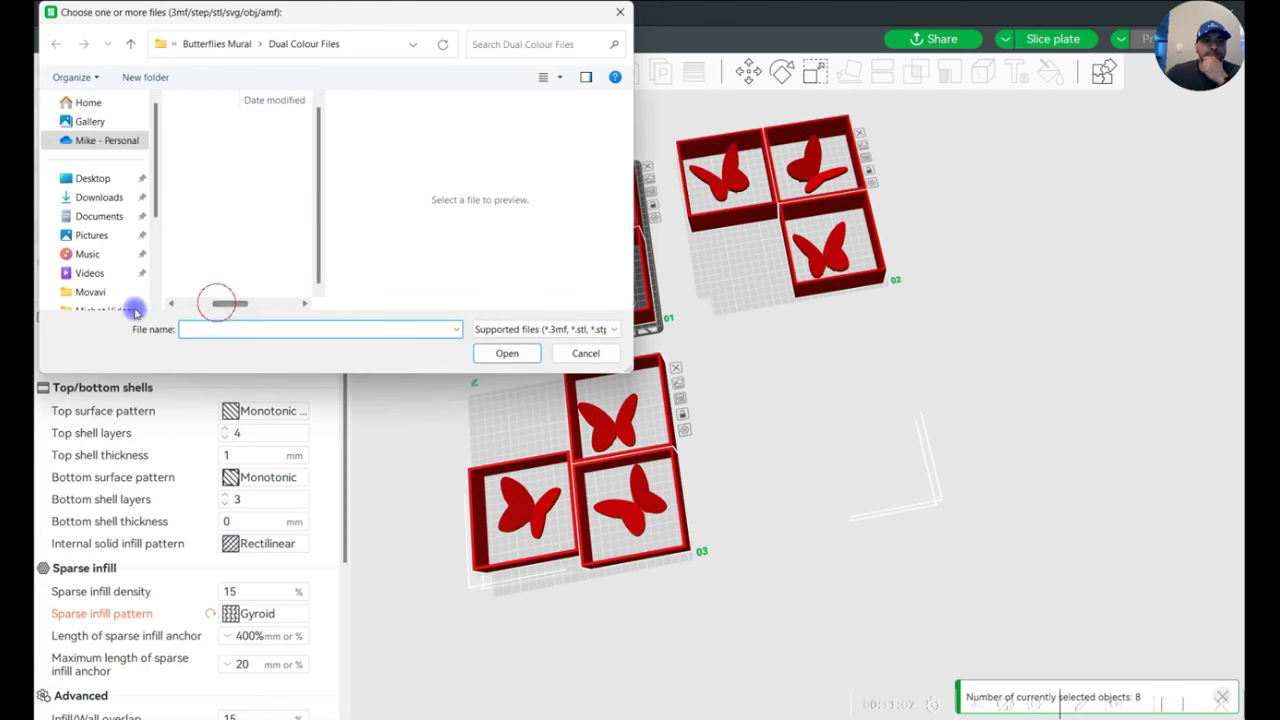
pyautogui.click(207, 303)
pyautogui.doubleClick(214, 286)
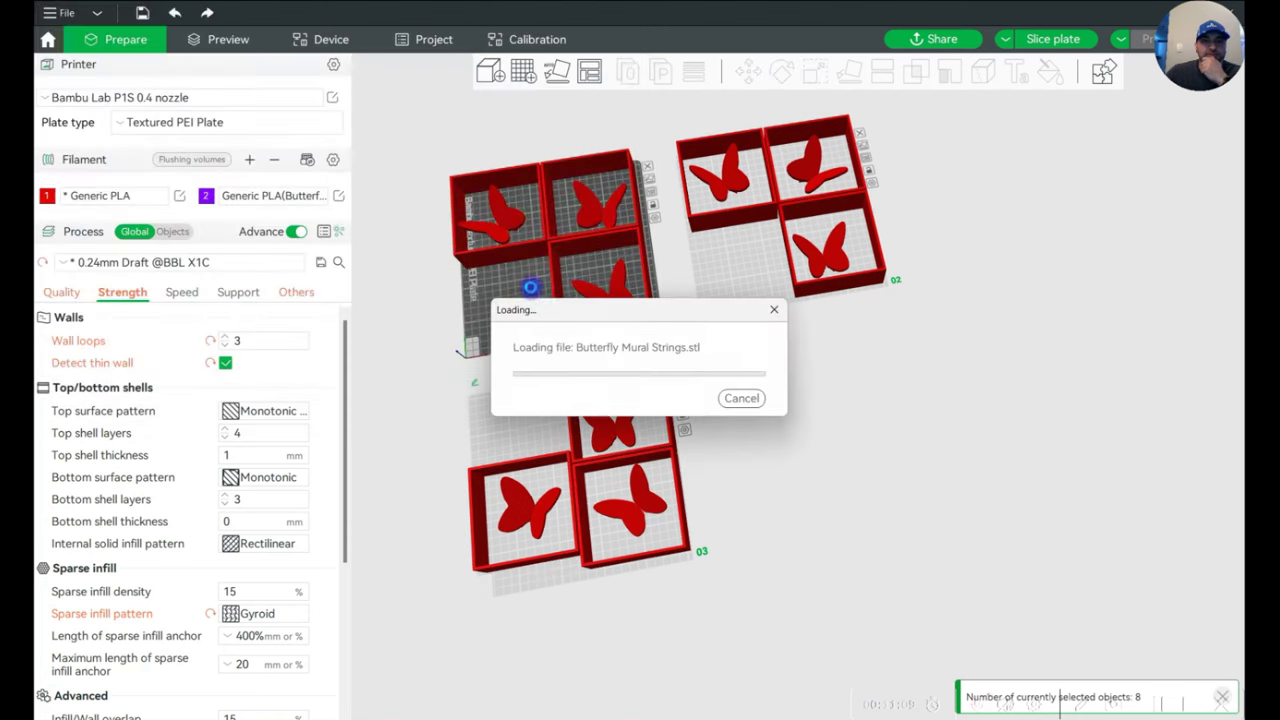
pyautogui.moveTo(523, 286); pyautogui.dragTo(551, 294)
pyautogui.scroll(8, 551, 300)
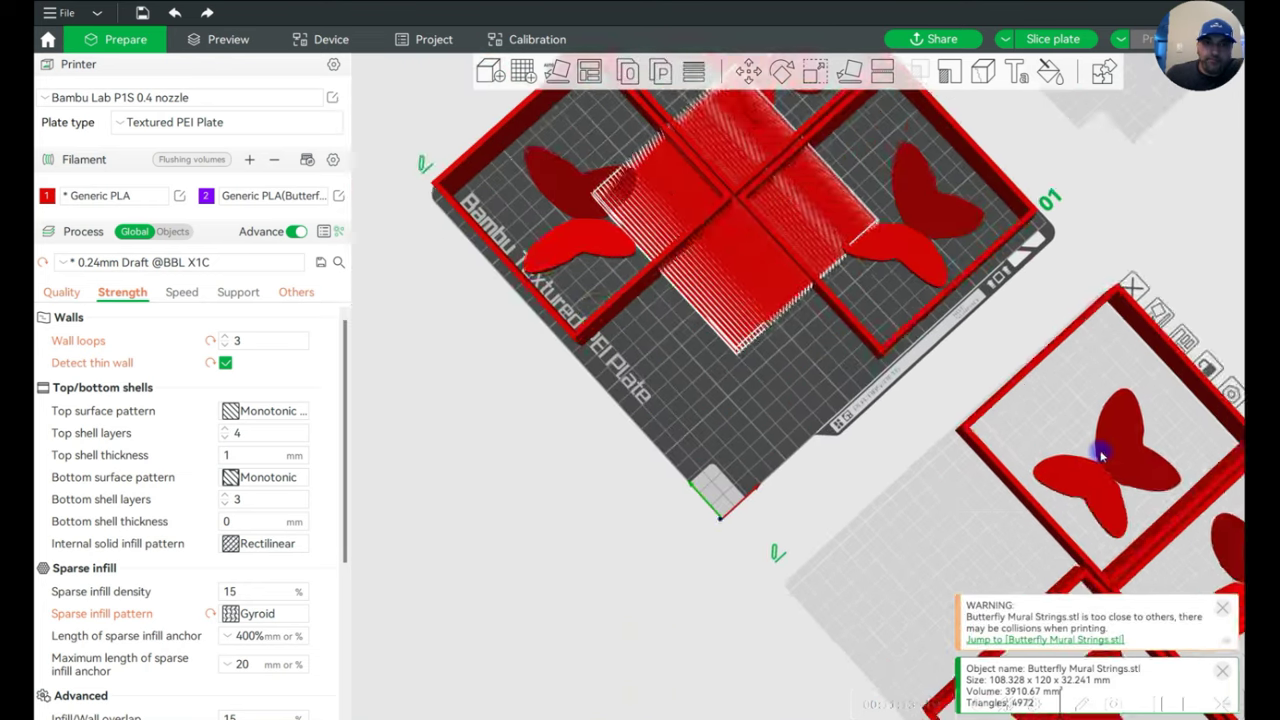
pyautogui.moveTo(811, 403); pyautogui.dragTo(785, 459)
# Delete all boxes and the strings from every plate.
pyautogui.scroll(-5, 740, 494)
pyautogui.hotkey('ctrl', 'a')
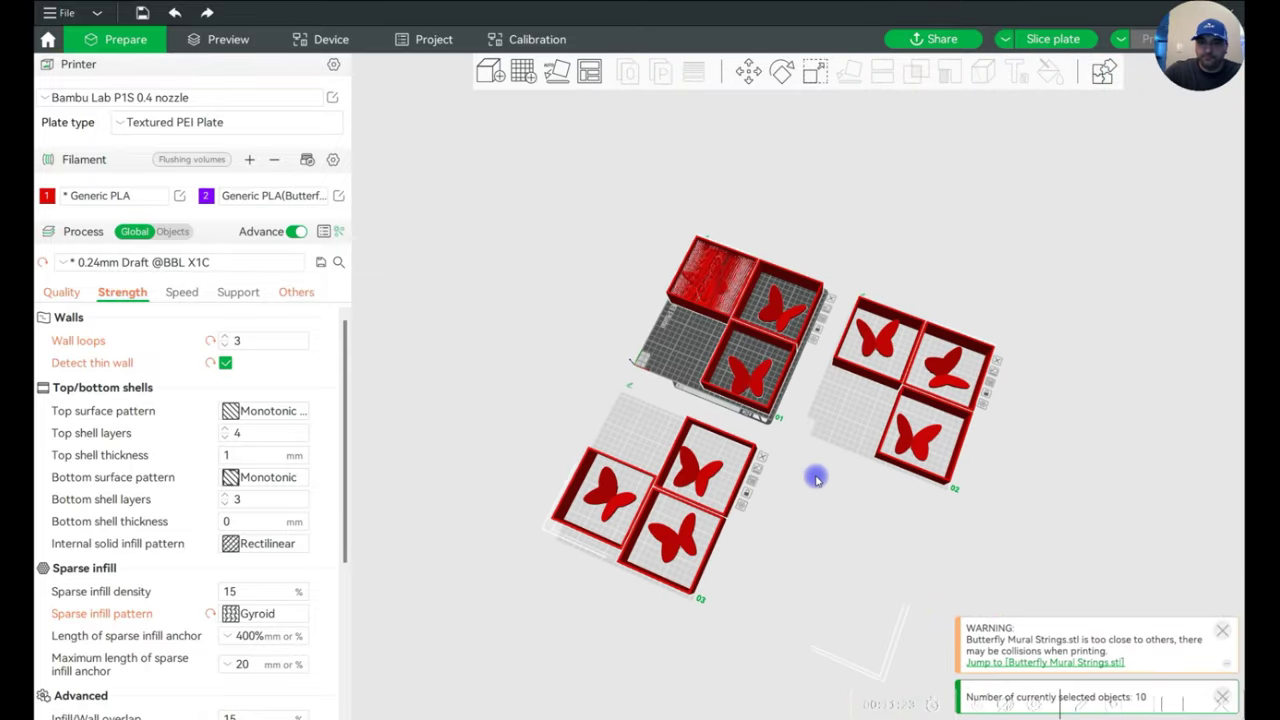
pyautogui.press('Delete')
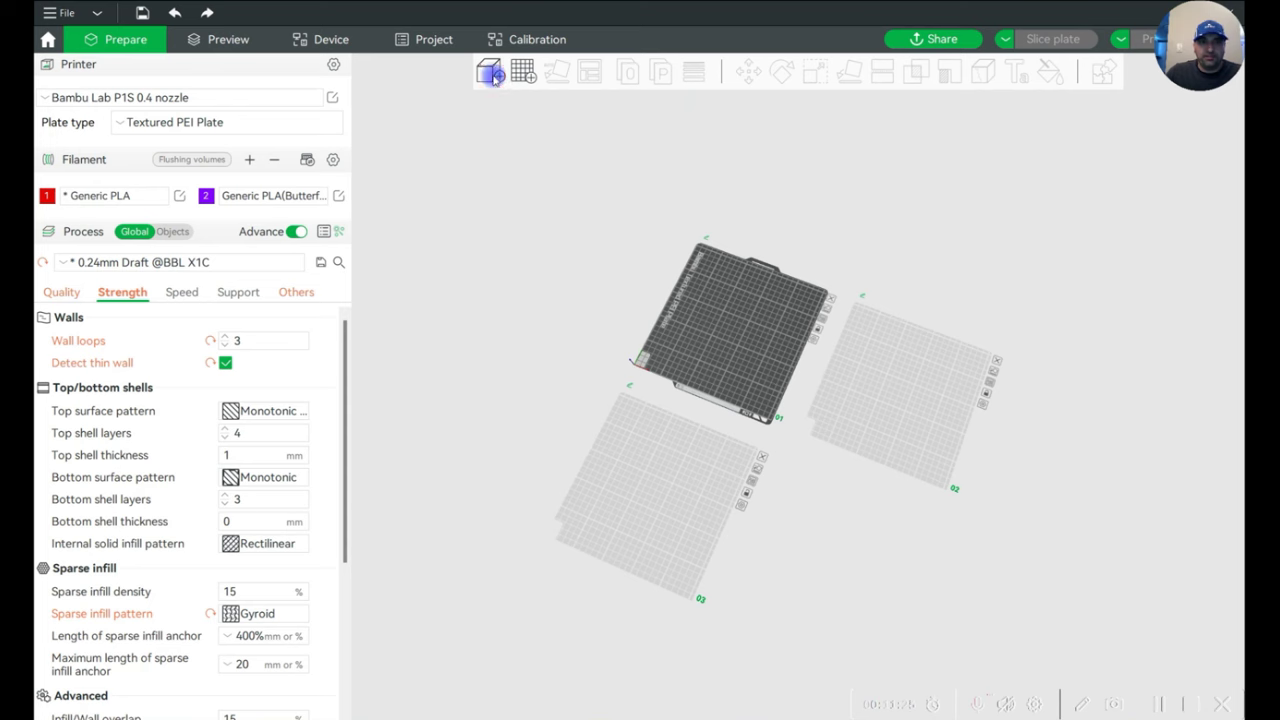
# Import Butterfly Mural Box1.stl and Butterfly Mural Strings.stl from the Dual Colour Files folder as a single object with multiple parts.
pyautogui.click(490, 72)
pyautogui.click(272, 136)
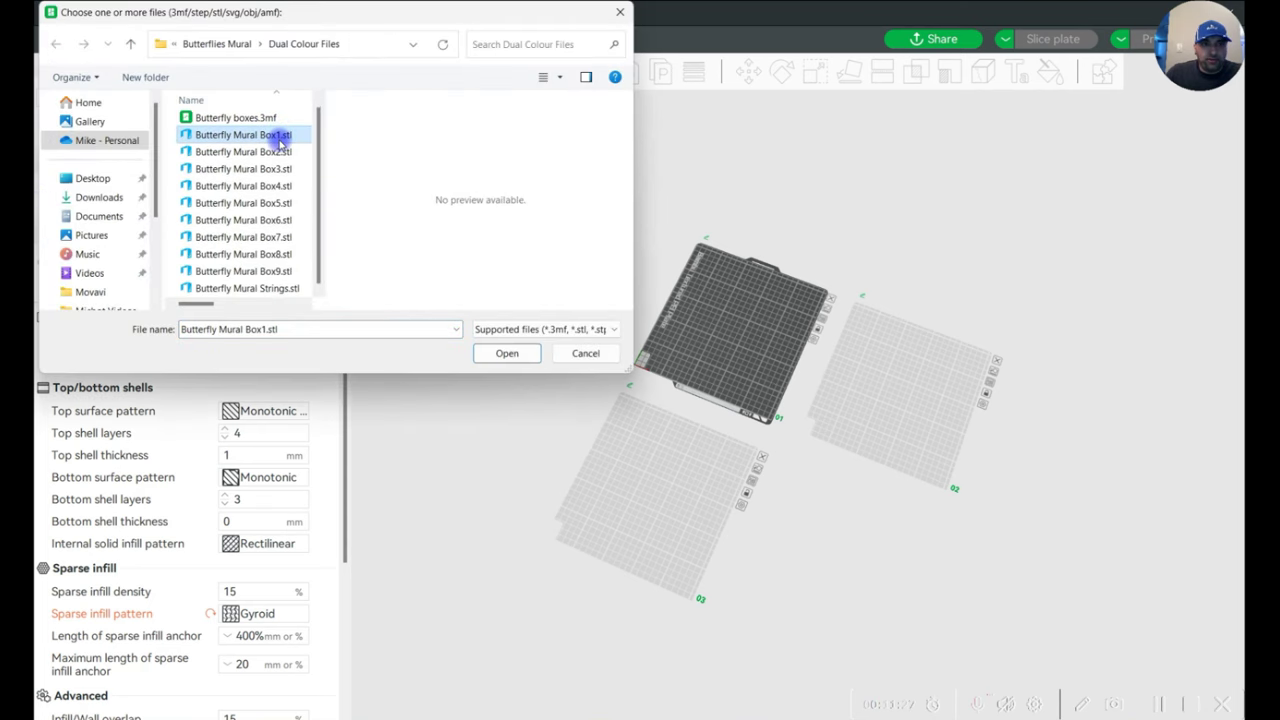
pyautogui.keyDown('ctrl'); pyautogui.click(276, 290); pyautogui.keyUp('ctrl')
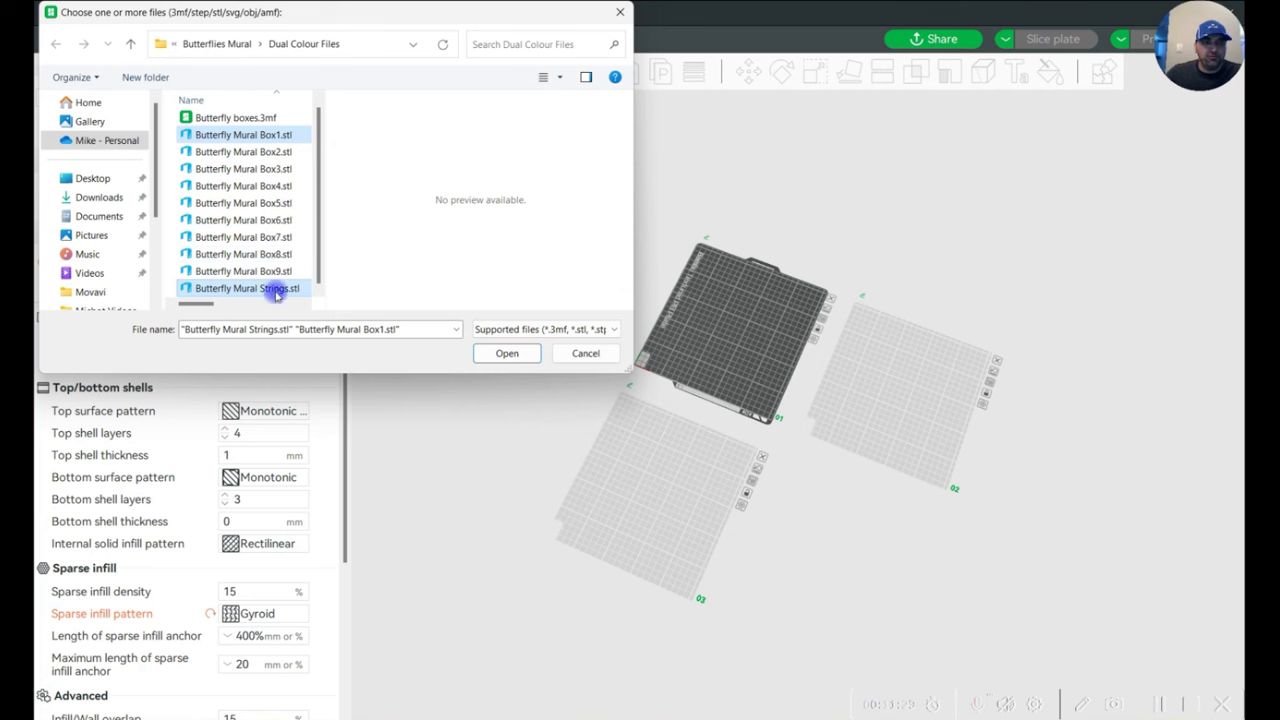
pyautogui.click(499, 357)
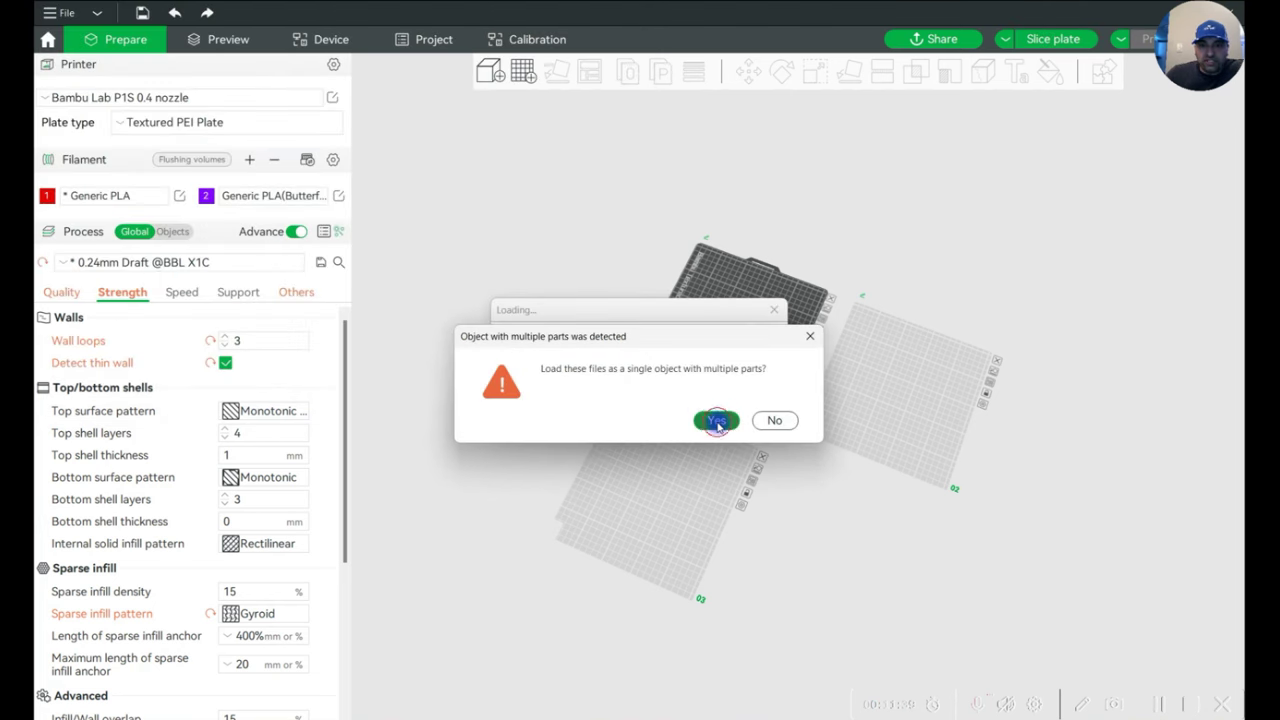
pyautogui.click(717, 421)
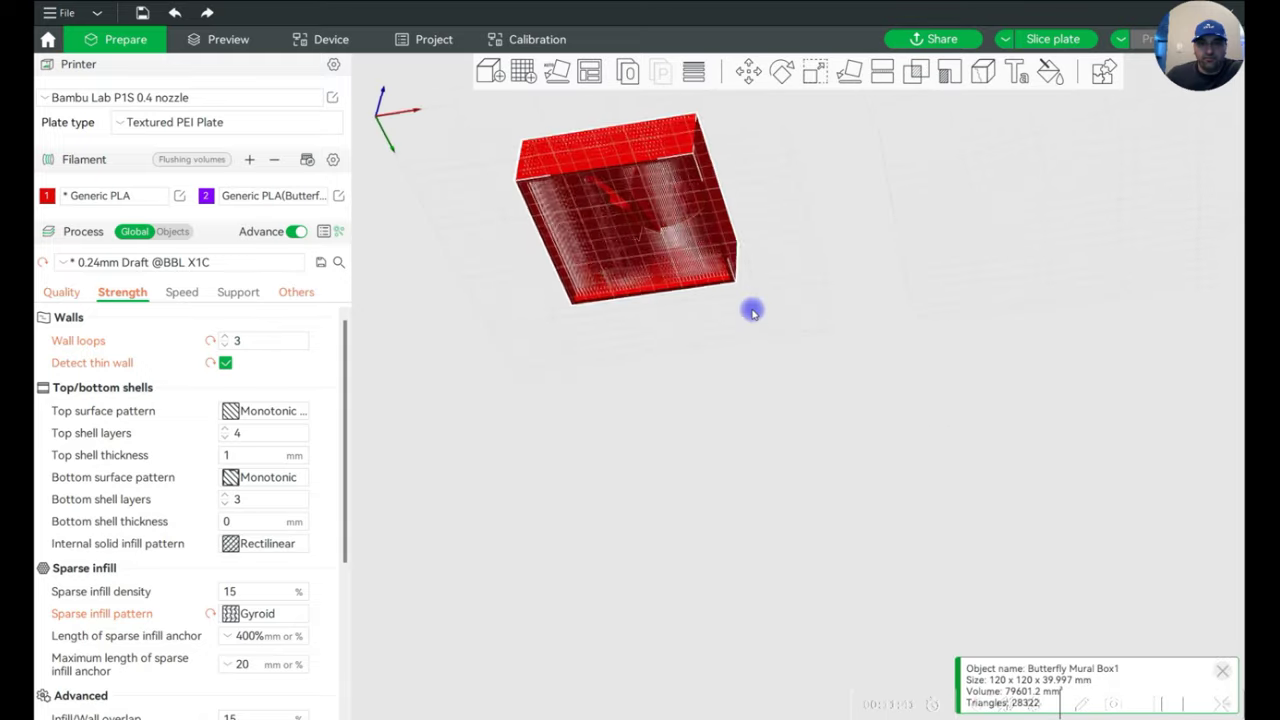
pyautogui.moveTo(753, 312); pyautogui.dragTo(757, 353)
pyautogui.scroll(3, 766, 420)
pyautogui.moveTo(766, 420); pyautogui.dragTo(737, 181)
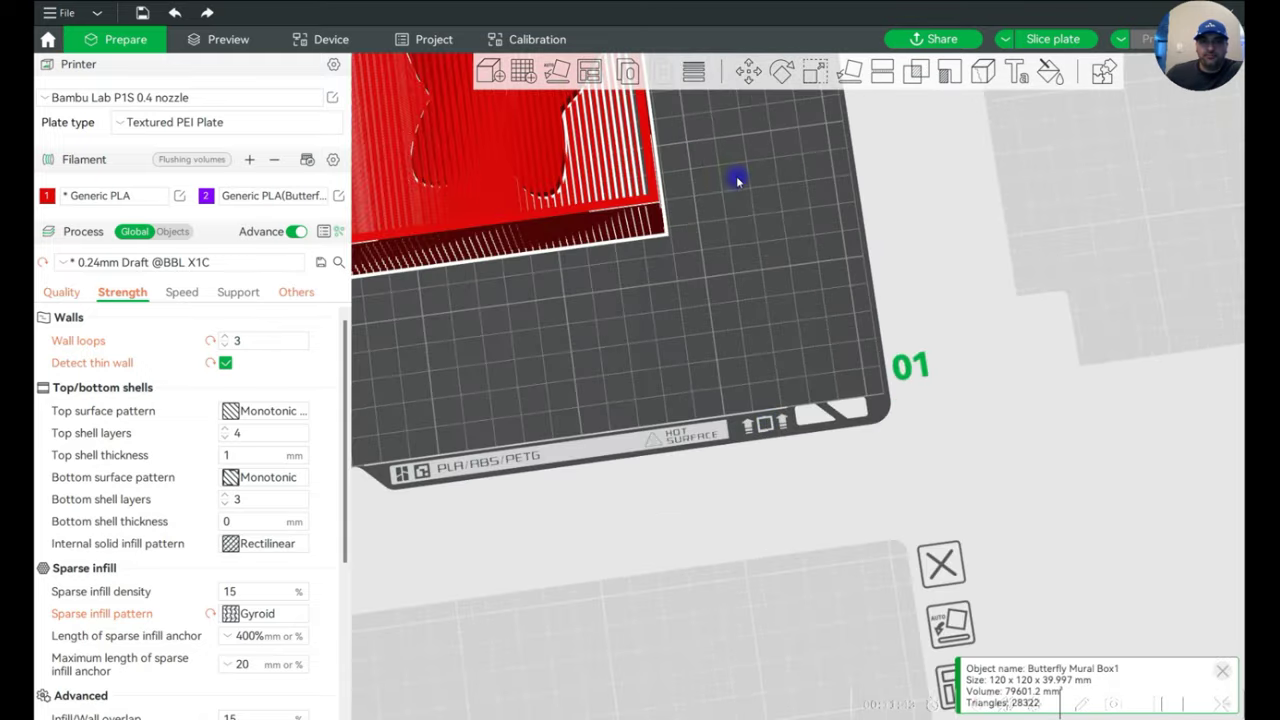
# Fill the butterfly's surface in the combined Box1 object with filament 2 using the colour painting Fill tool.
pyautogui.press('1')
pyautogui.moveTo(1023, 580); pyautogui.dragTo(930, 463)
pyautogui.press('1')
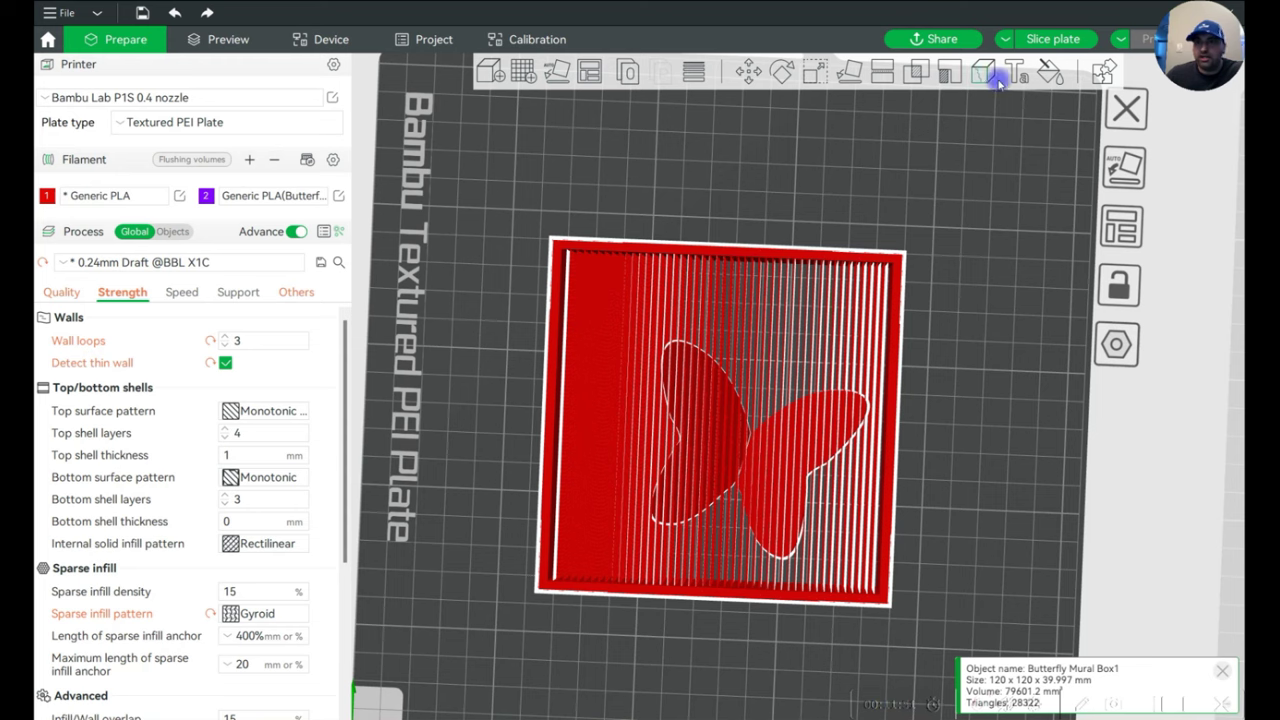
pyautogui.click(1050, 72)
pyautogui.press('3')
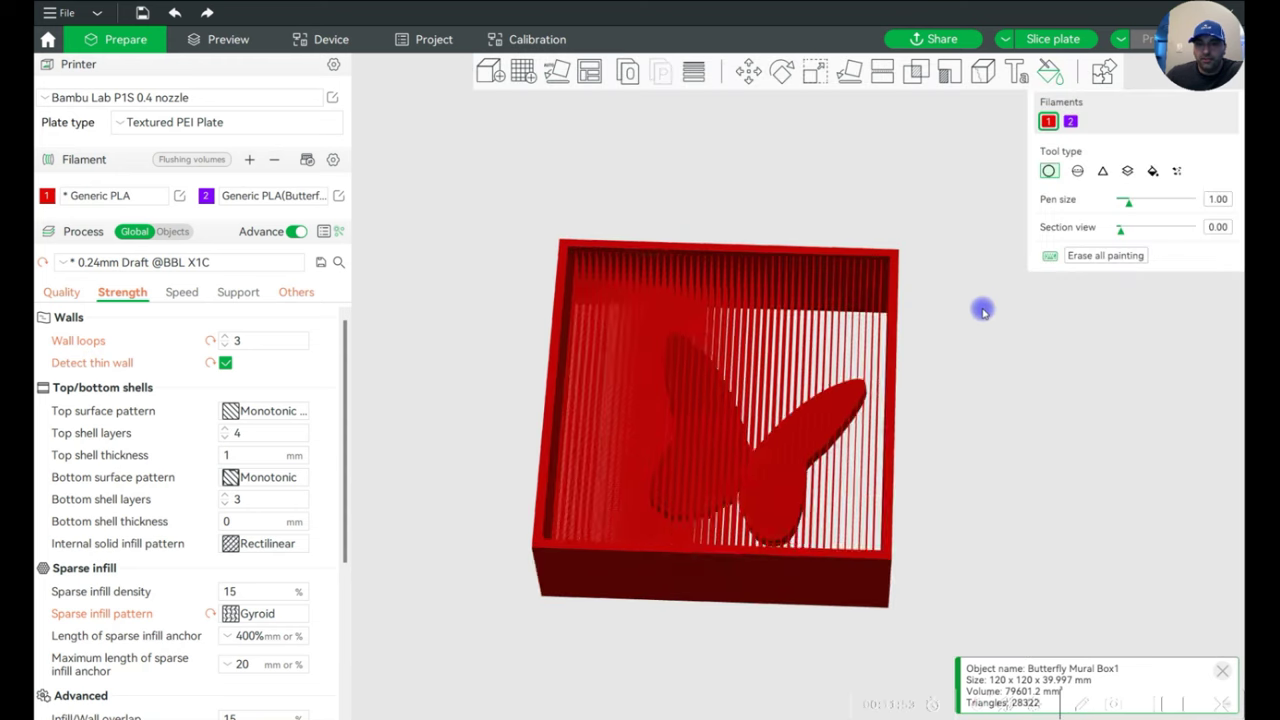
pyautogui.click(1150, 173)
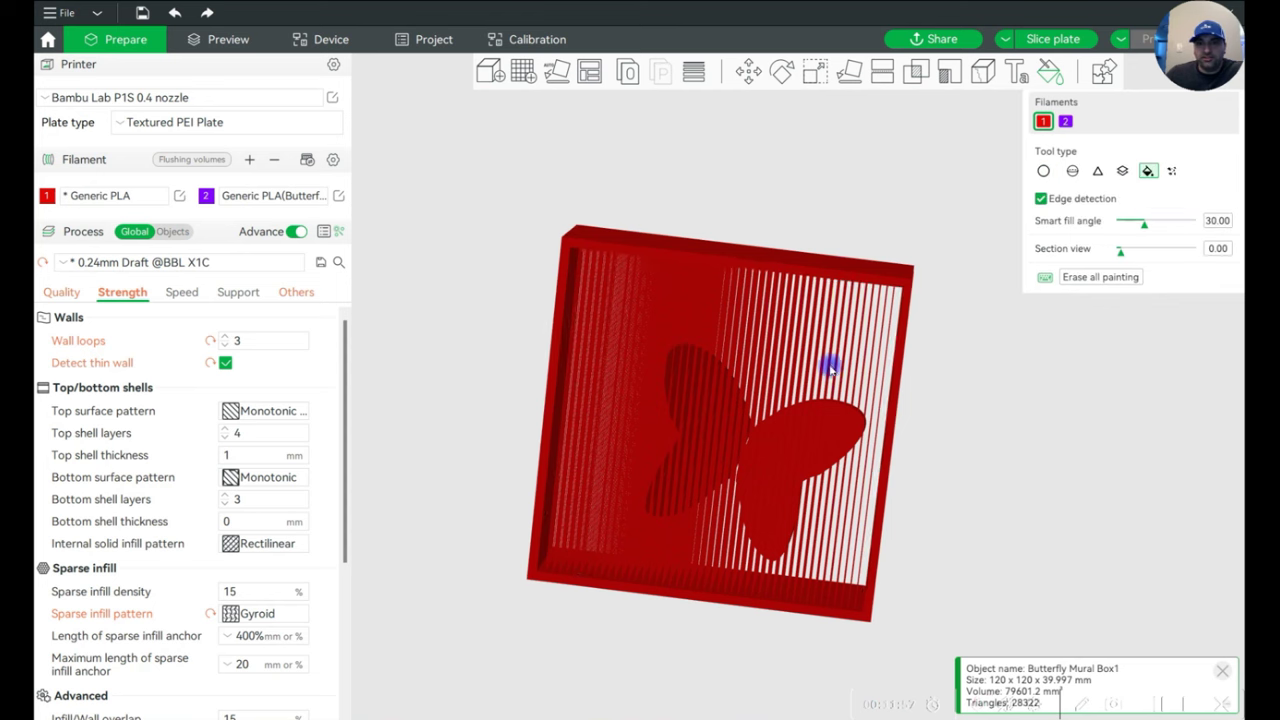
pyautogui.moveTo(951, 405); pyautogui.dragTo(909, 386)
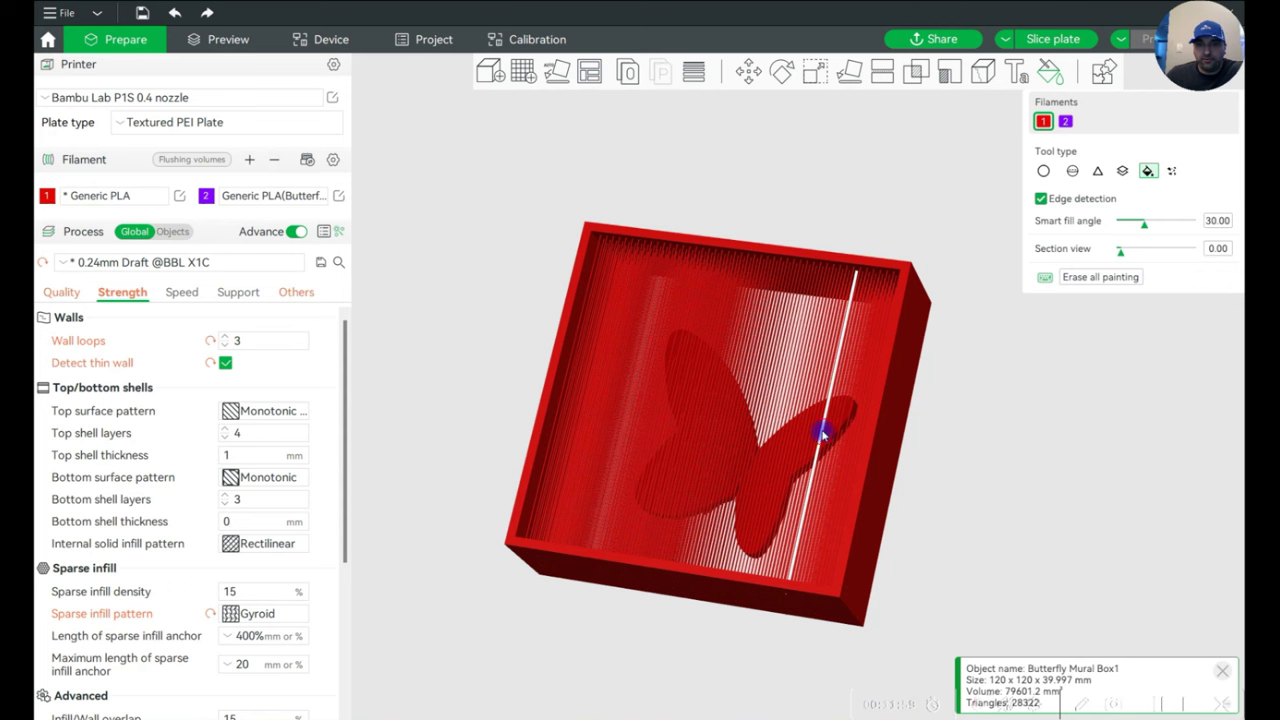
pyautogui.moveTo(809, 389); pyautogui.dragTo(791, 371)
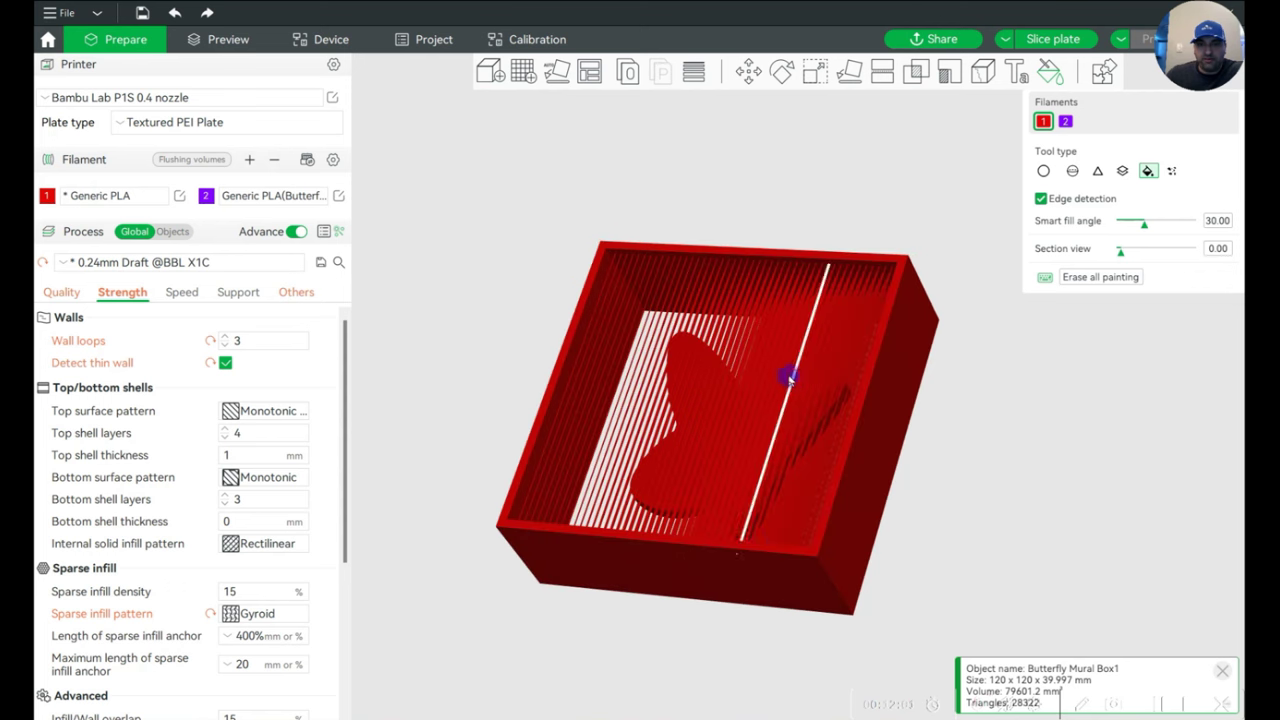
pyautogui.moveTo(977, 514); pyautogui.dragTo(957, 447)
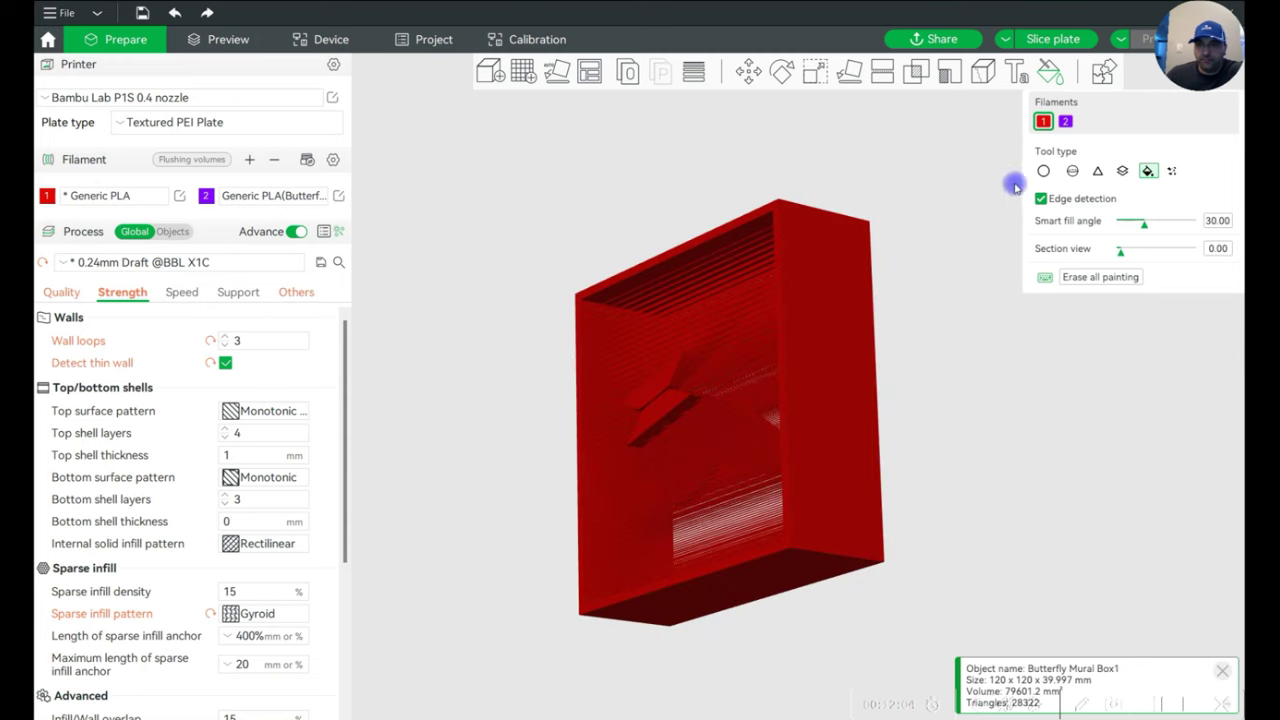
pyautogui.click(1065, 121)
pyautogui.click(697, 440)
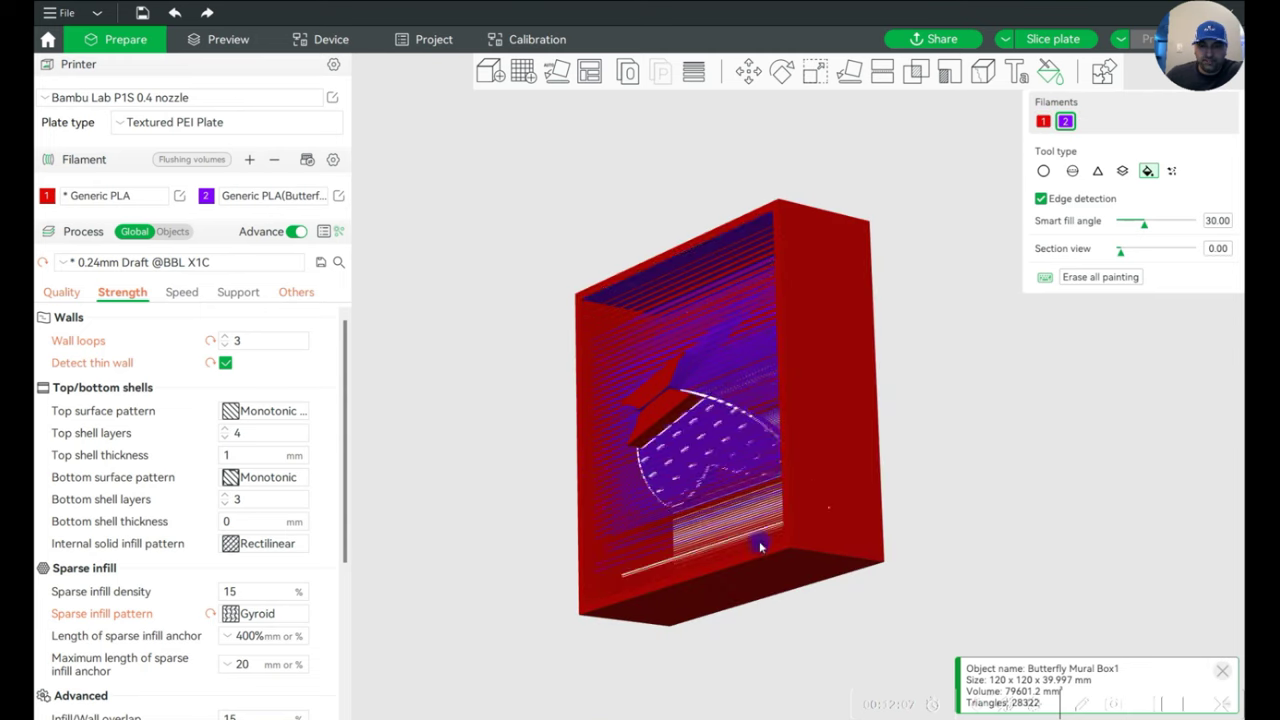
# Erase all painting from the combined Box1 object and leave colour painting.
pyautogui.moveTo(720, 467); pyautogui.dragTo(997, 453)
pyautogui.click(1118, 275)
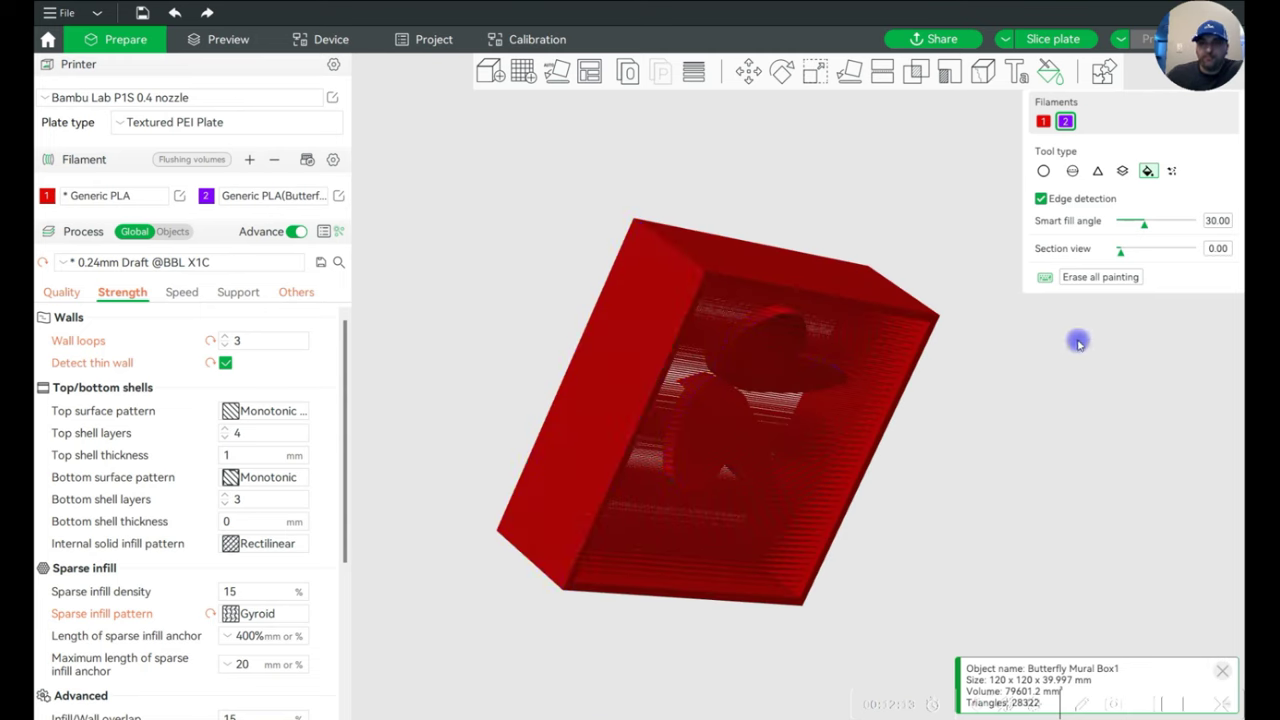
pyautogui.scroll(-2, 1078, 343)
pyautogui.click(1050, 72)
# Delete the combined Box1 object from plate 01.
pyautogui.press('1')
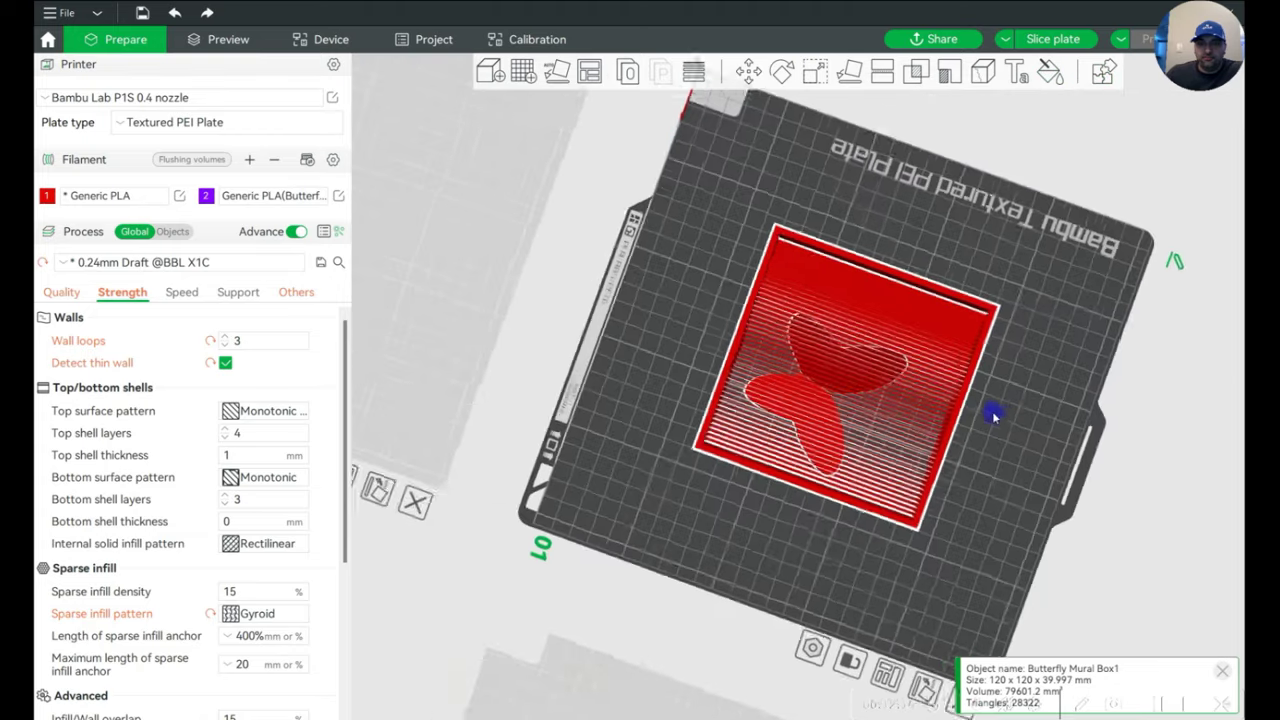
pyautogui.press('n')
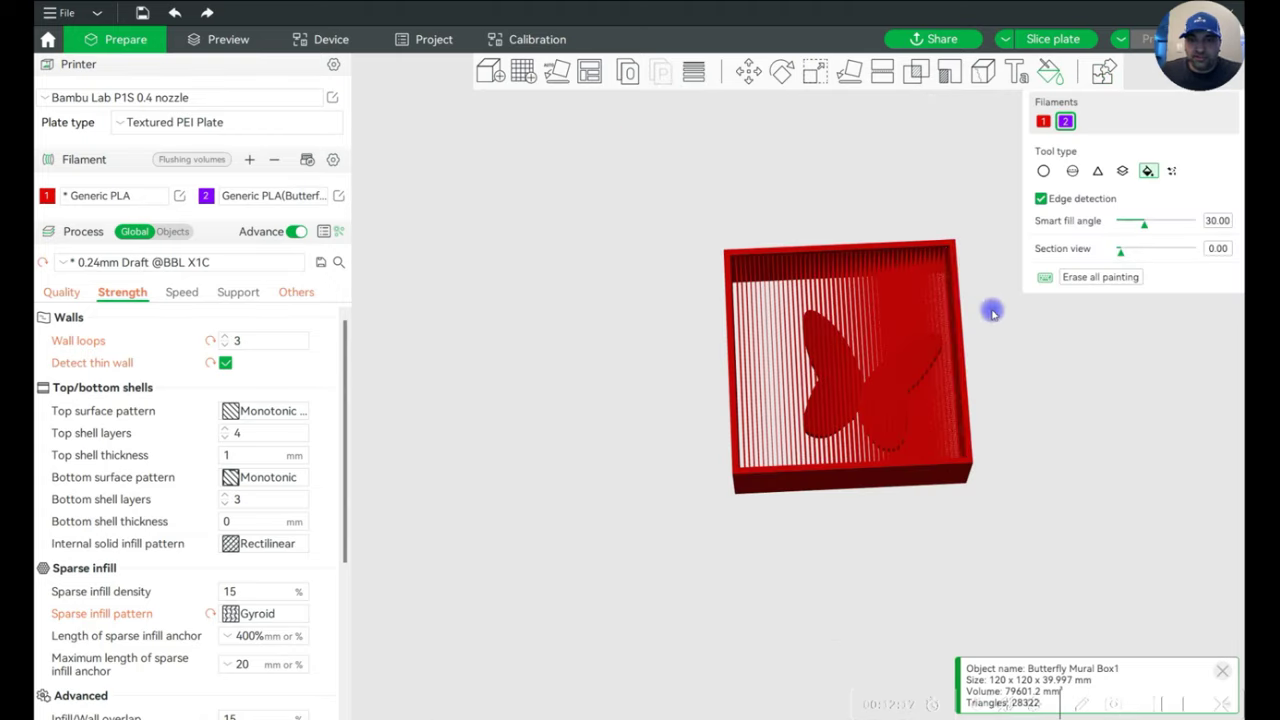
pyautogui.click(1068, 70)
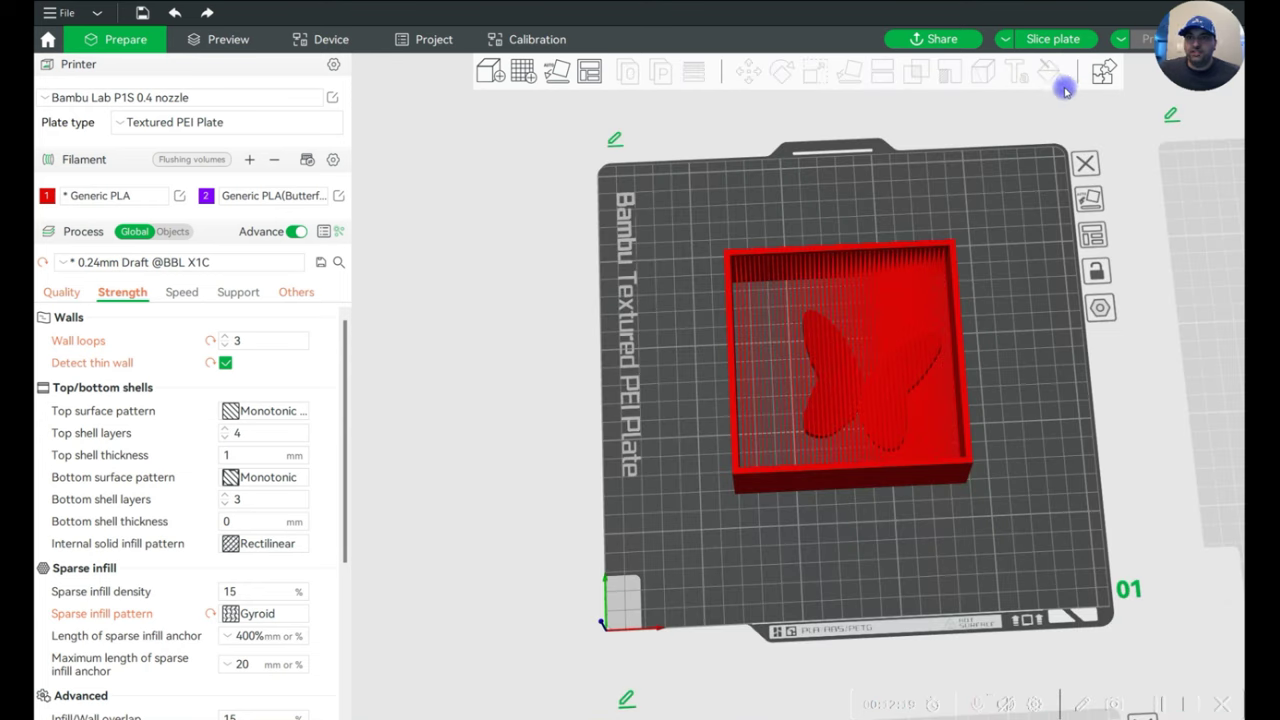
pyautogui.click(866, 263)
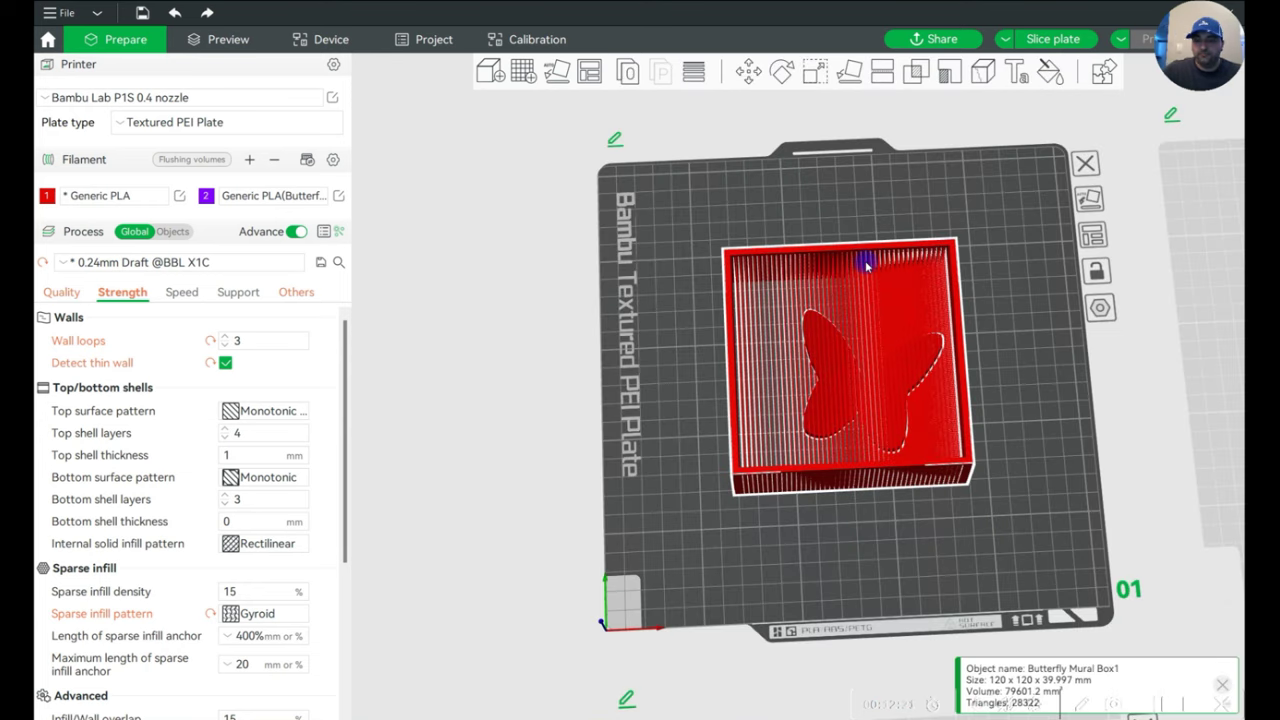
pyautogui.press('Delete')
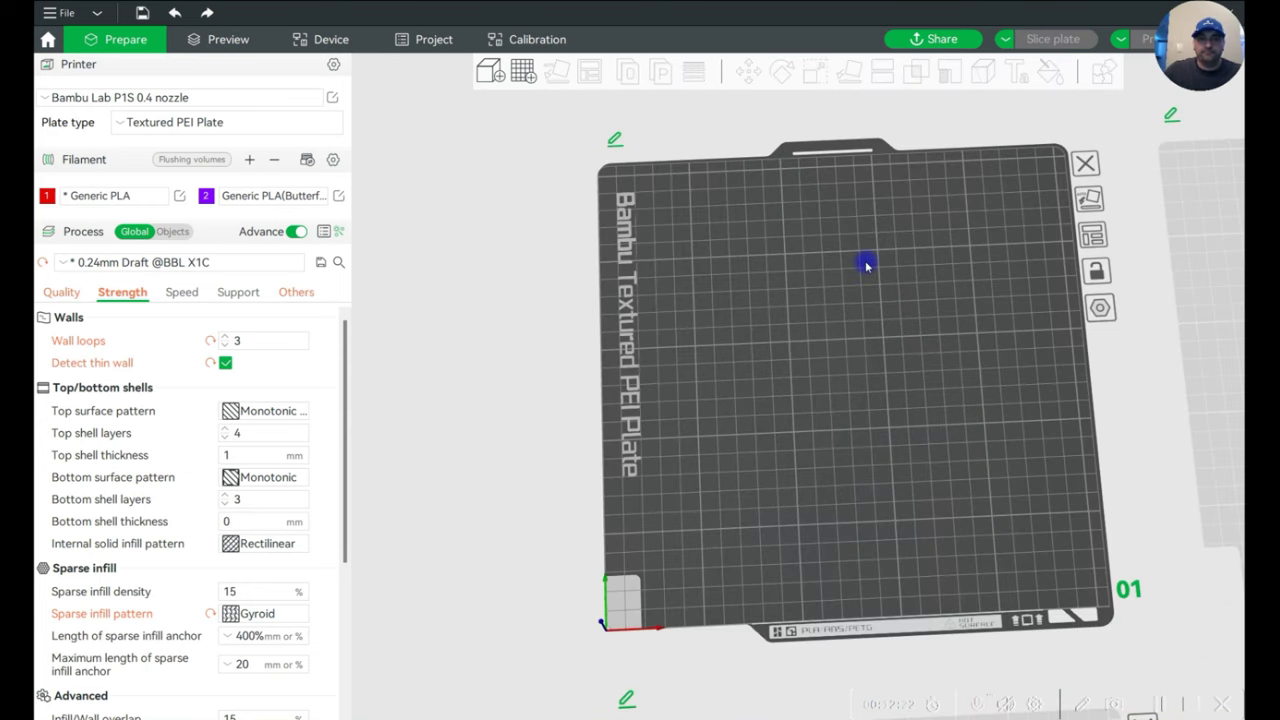
# Import Butterfly Mural Box1.stl from the Single Colour Files folder onto plate 01.
pyautogui.click(497, 79)
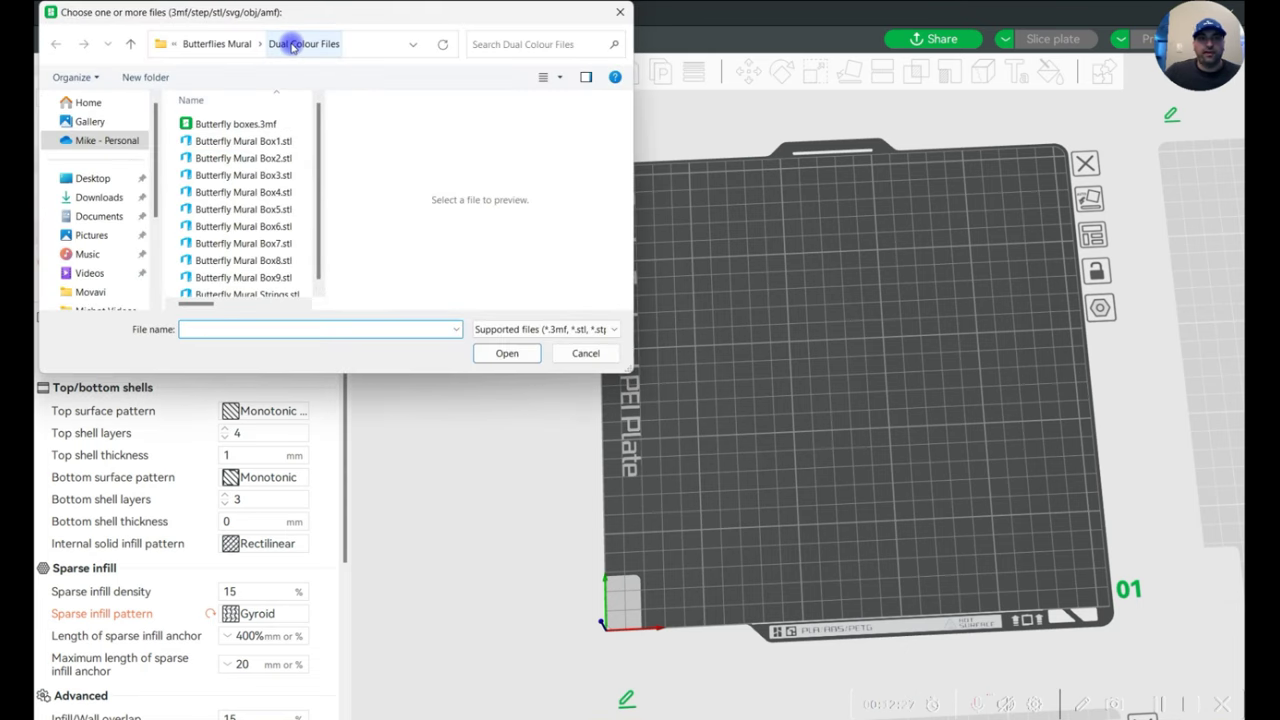
pyautogui.click(241, 44)
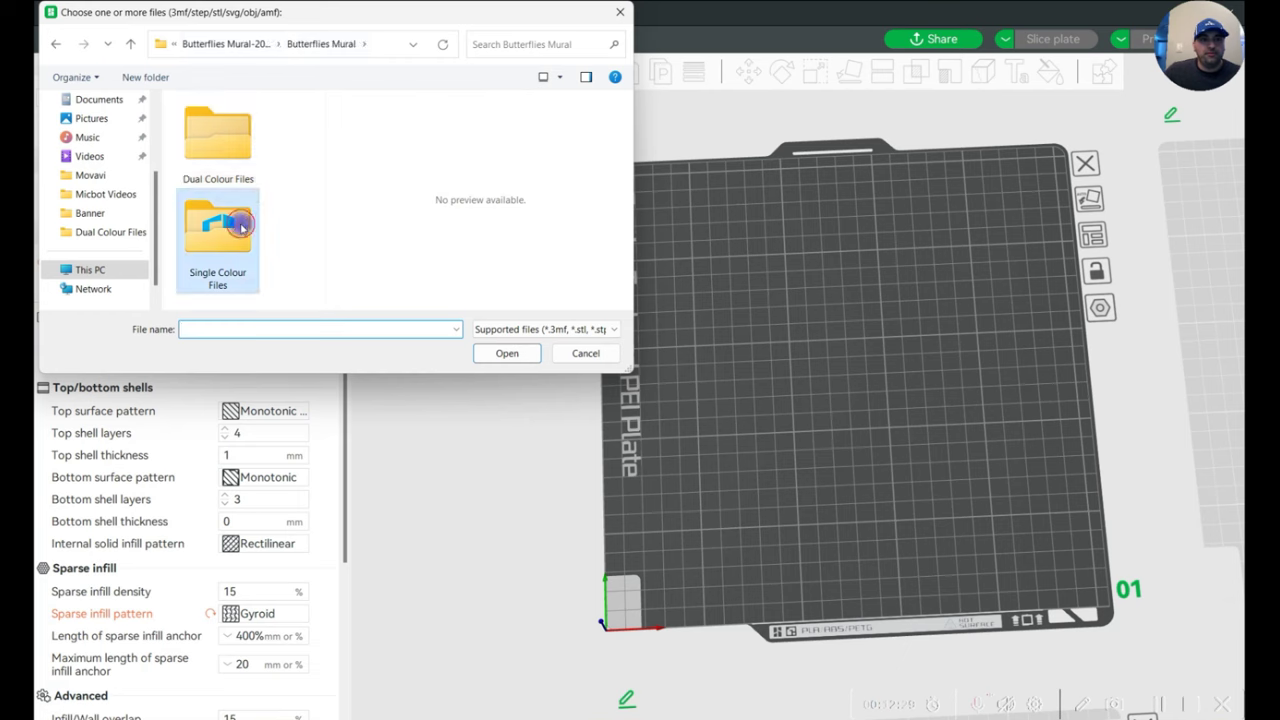
pyautogui.doubleClick(241, 228)
pyautogui.doubleClick(257, 123)
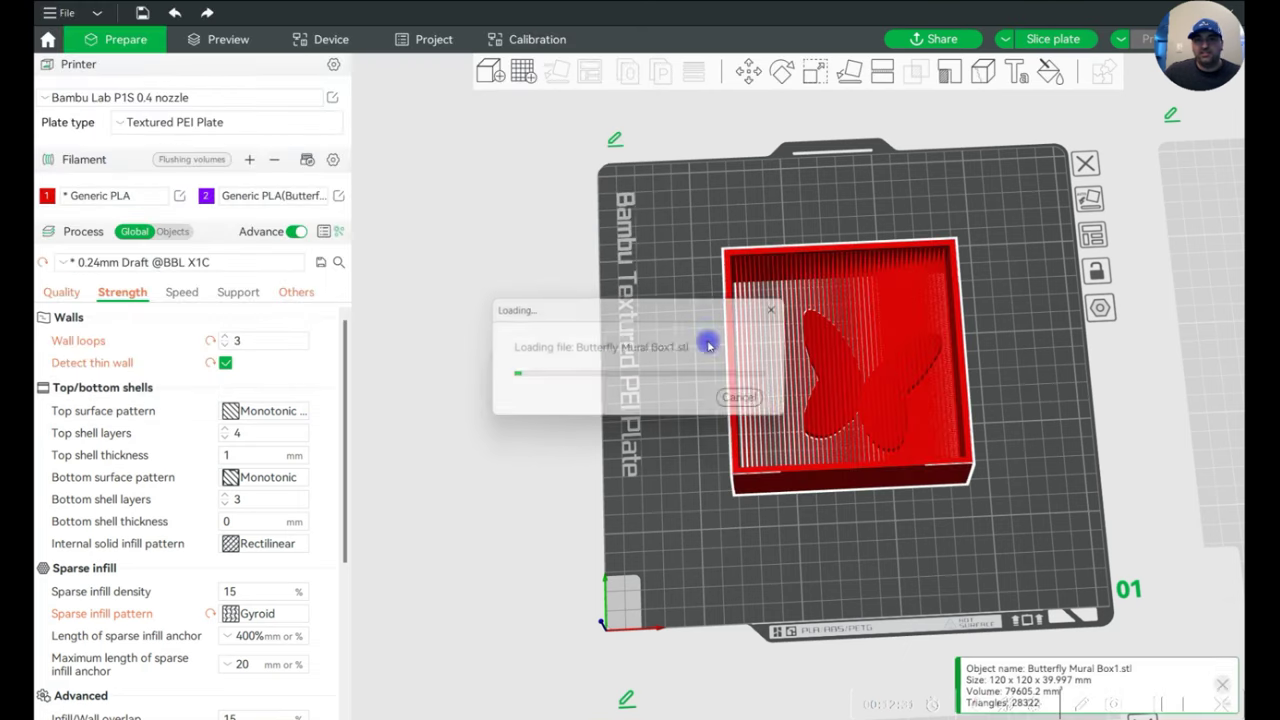
pyautogui.moveTo(857, 547); pyautogui.dragTo(791, 434)
pyautogui.scroll(-2, 844, 554)
pyautogui.scroll(3, 705, 335)
pyautogui.scroll(-3, 762, 428)
pyautogui.scroll(-3, 791, 434)
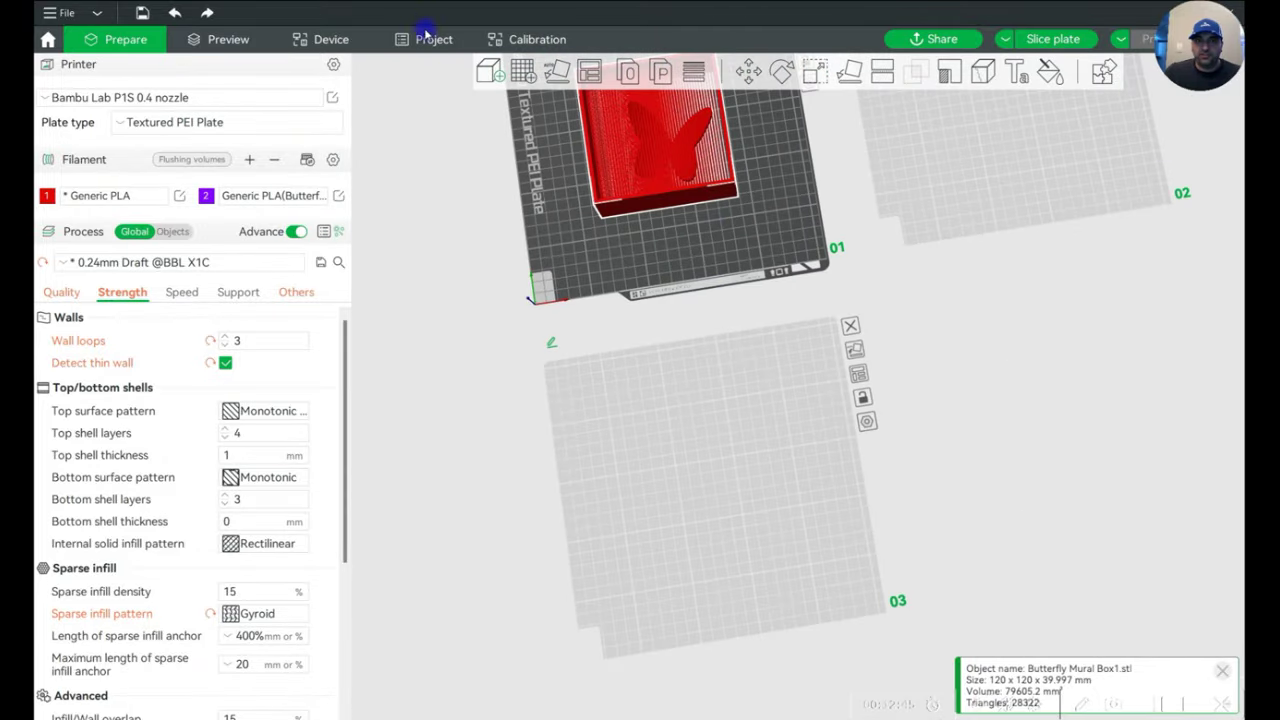
# Import Butterfly Mural Box1.stl from the Dual Colour Files folder and place it on plate 03.
pyautogui.click(497, 72)
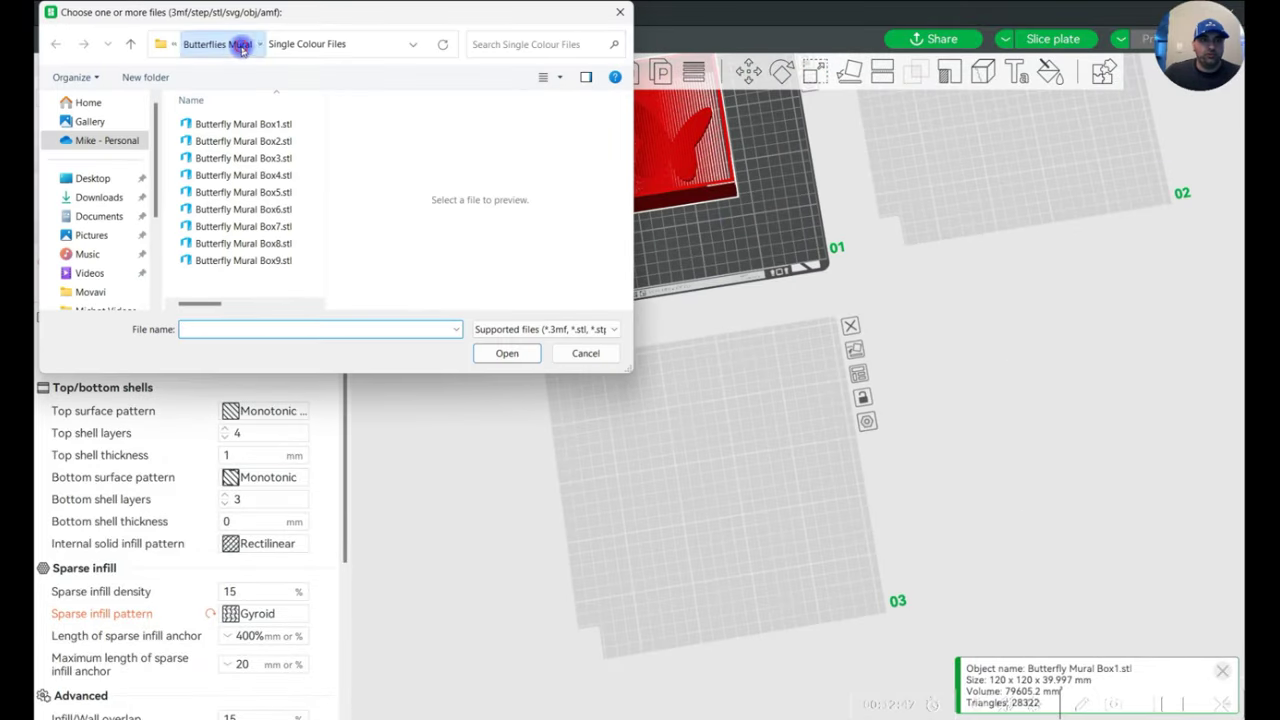
pyautogui.click(232, 43)
pyautogui.click(230, 165)
pyautogui.doubleClick(230, 165)
pyautogui.doubleClick(240, 145)
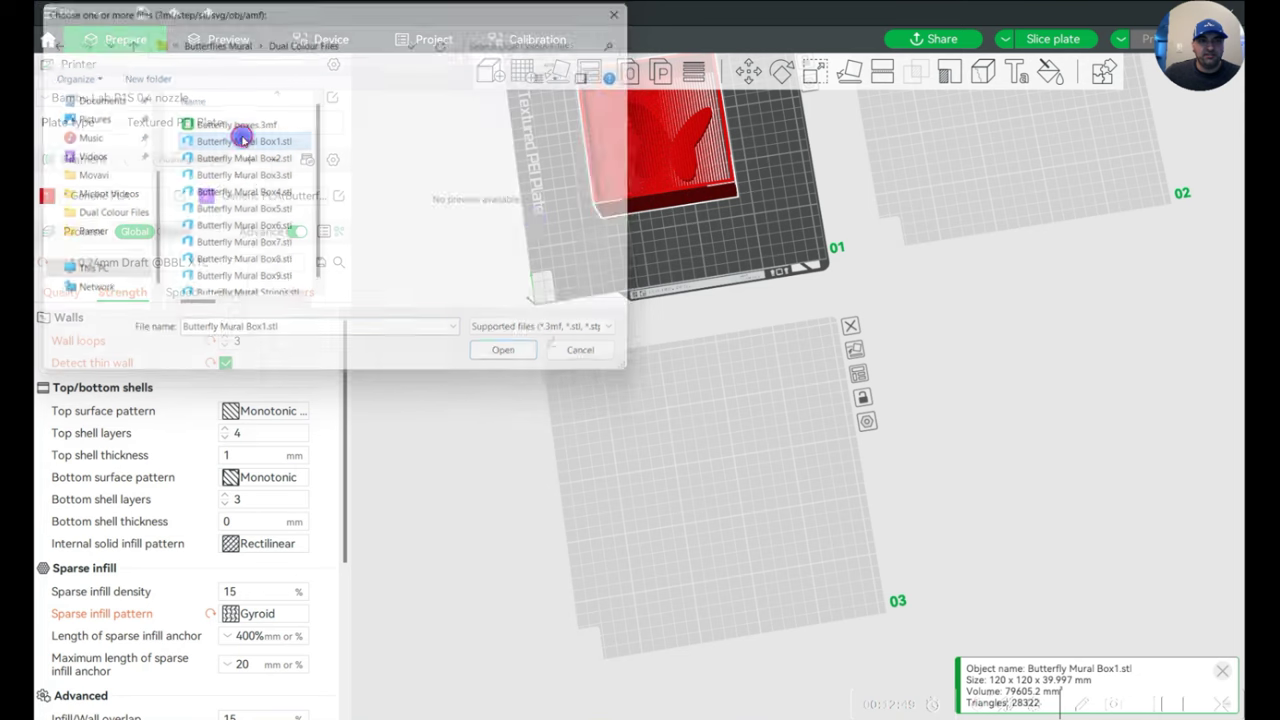
pyautogui.moveTo(673, 291); pyautogui.dragTo(723, 528)
pyautogui.moveTo(750, 643); pyautogui.dragTo(689, 414)
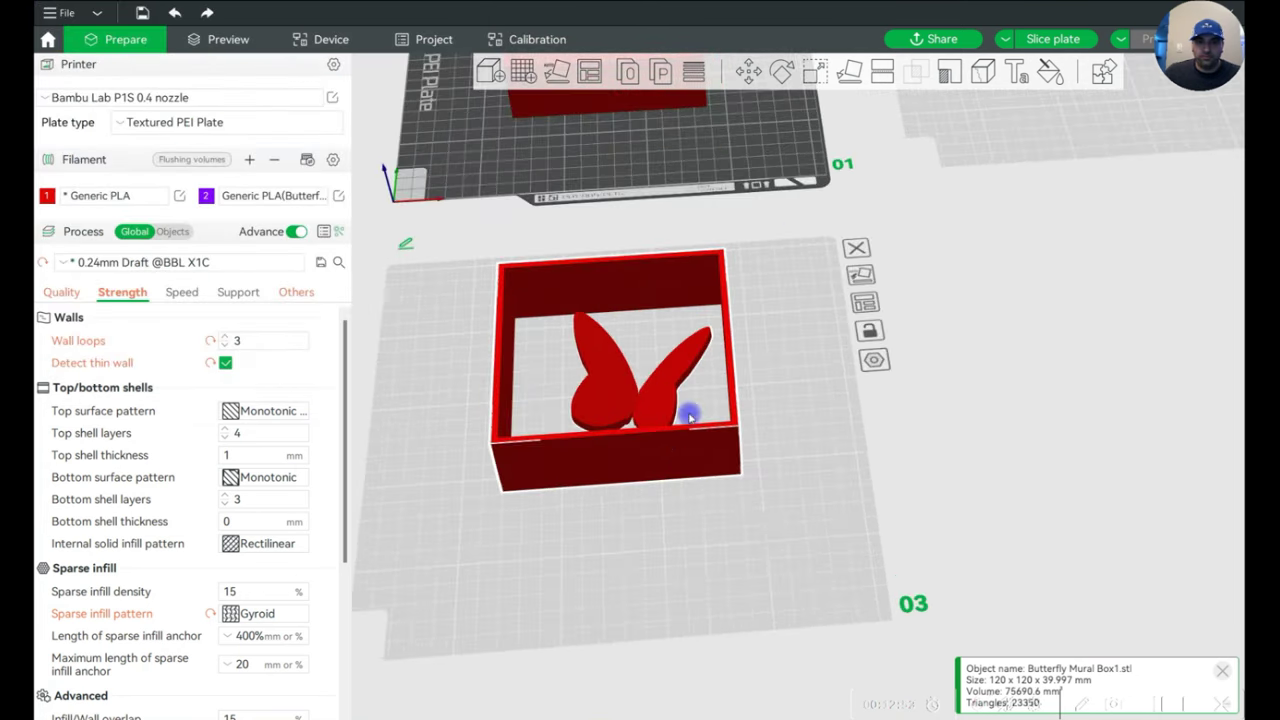
pyautogui.click(590, 383)
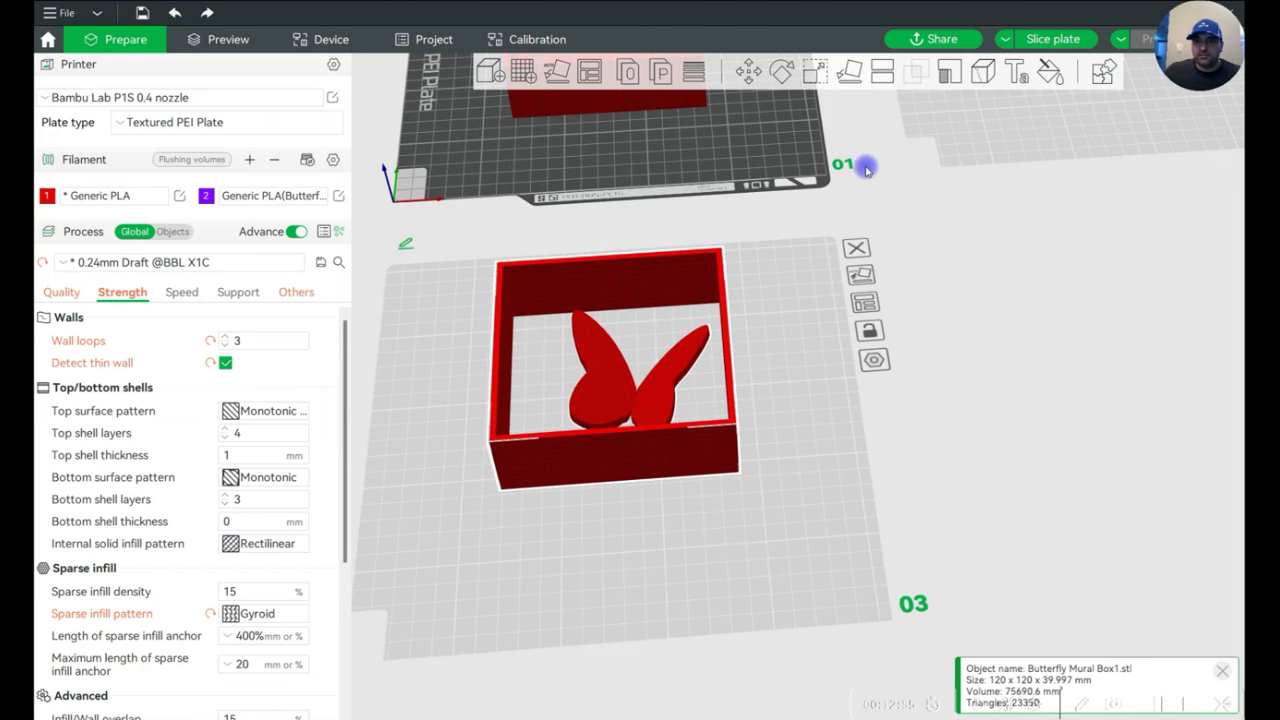
pyautogui.click(1051, 72)
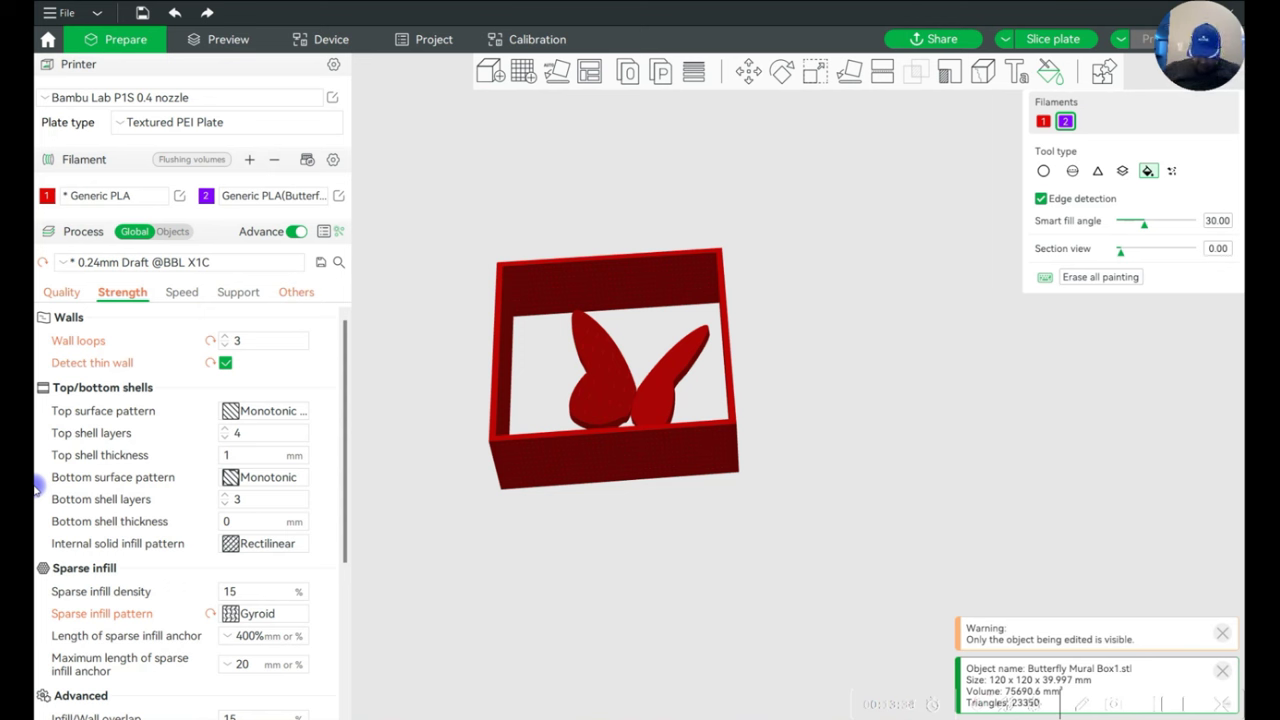
pyautogui.moveTo(608, 245); pyautogui.dragTo(769, 271)
pyautogui.click(784, 322)
pyautogui.moveTo(822, 357); pyautogui.dragTo(716, 270)
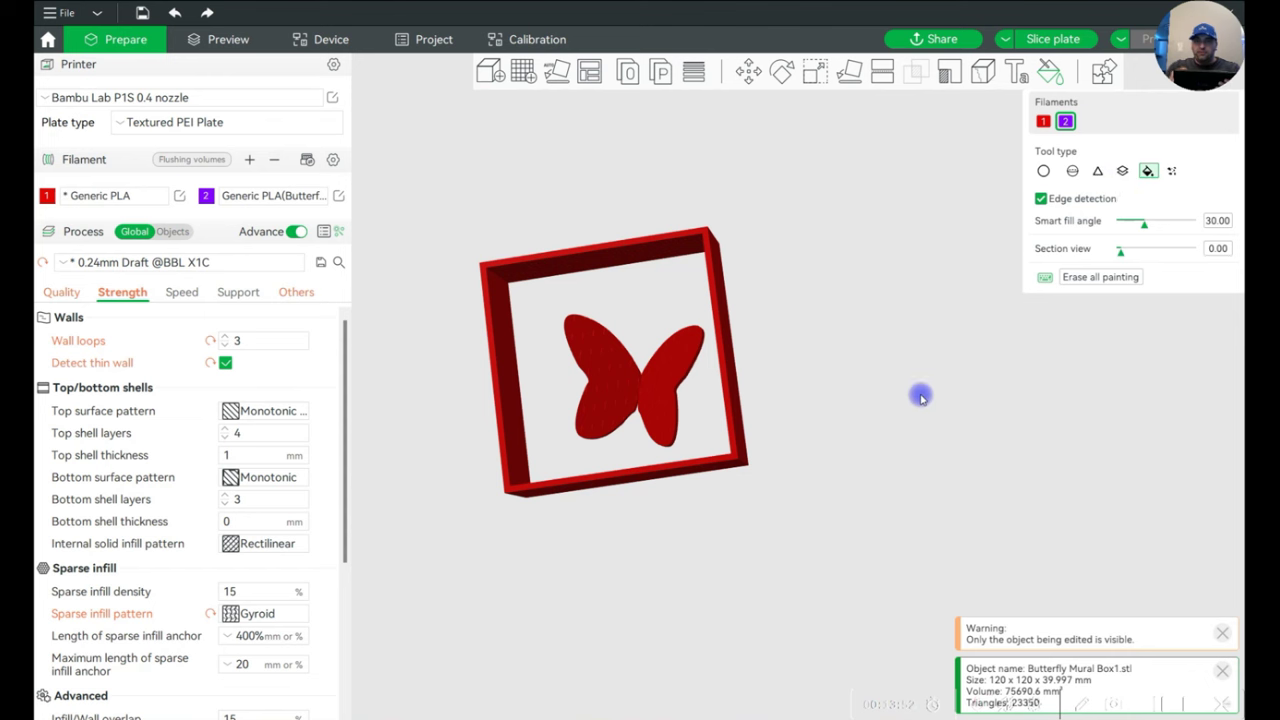
pyautogui.press('Escape')
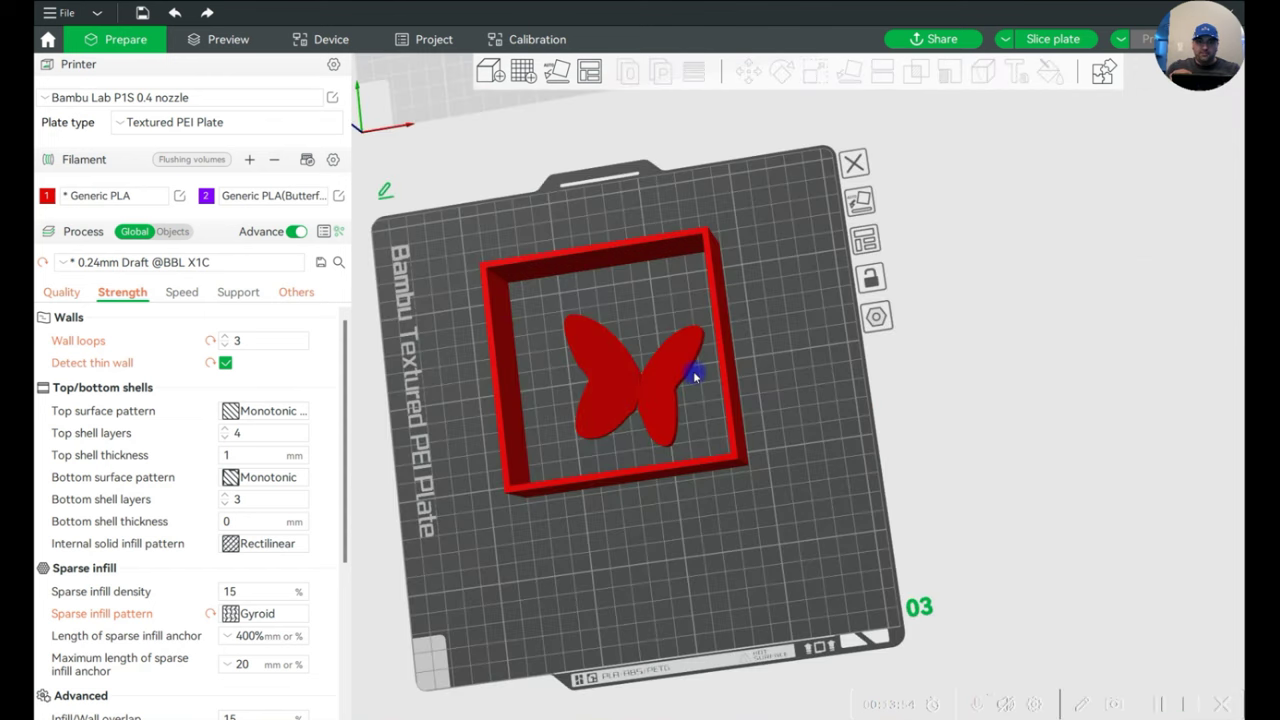
pyautogui.click(680, 385)
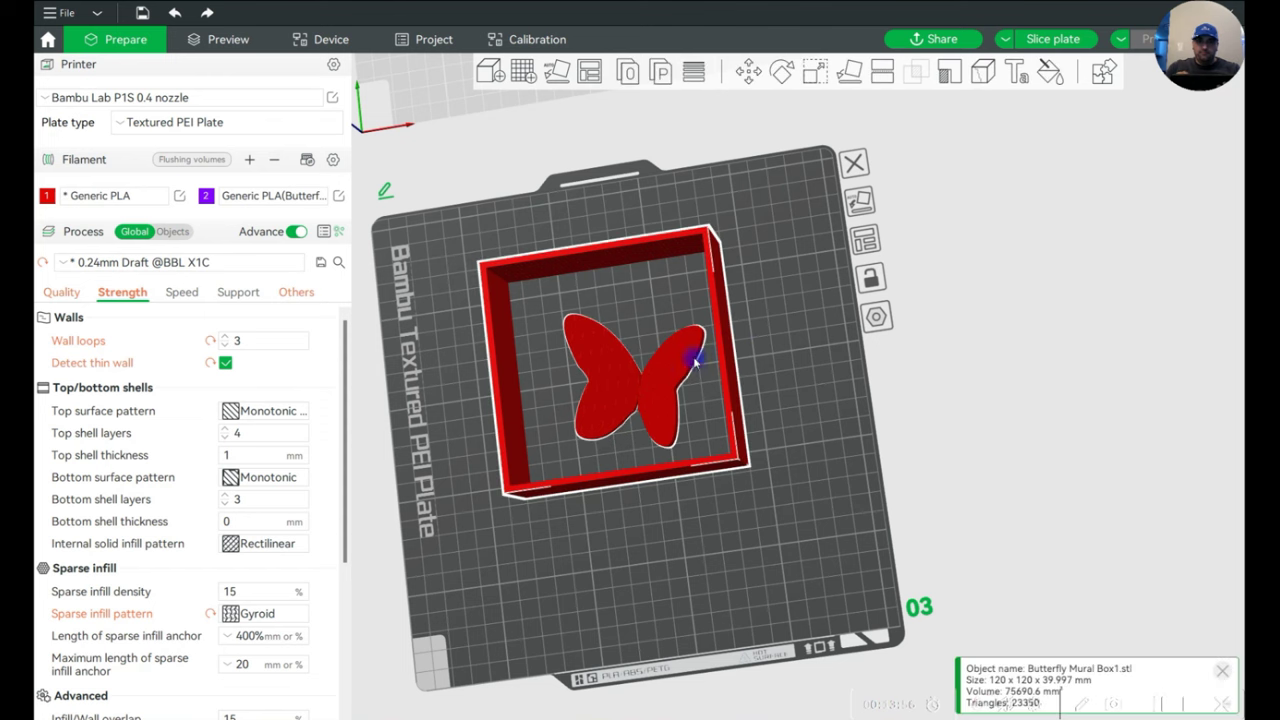
pyautogui.click(1055, 95)
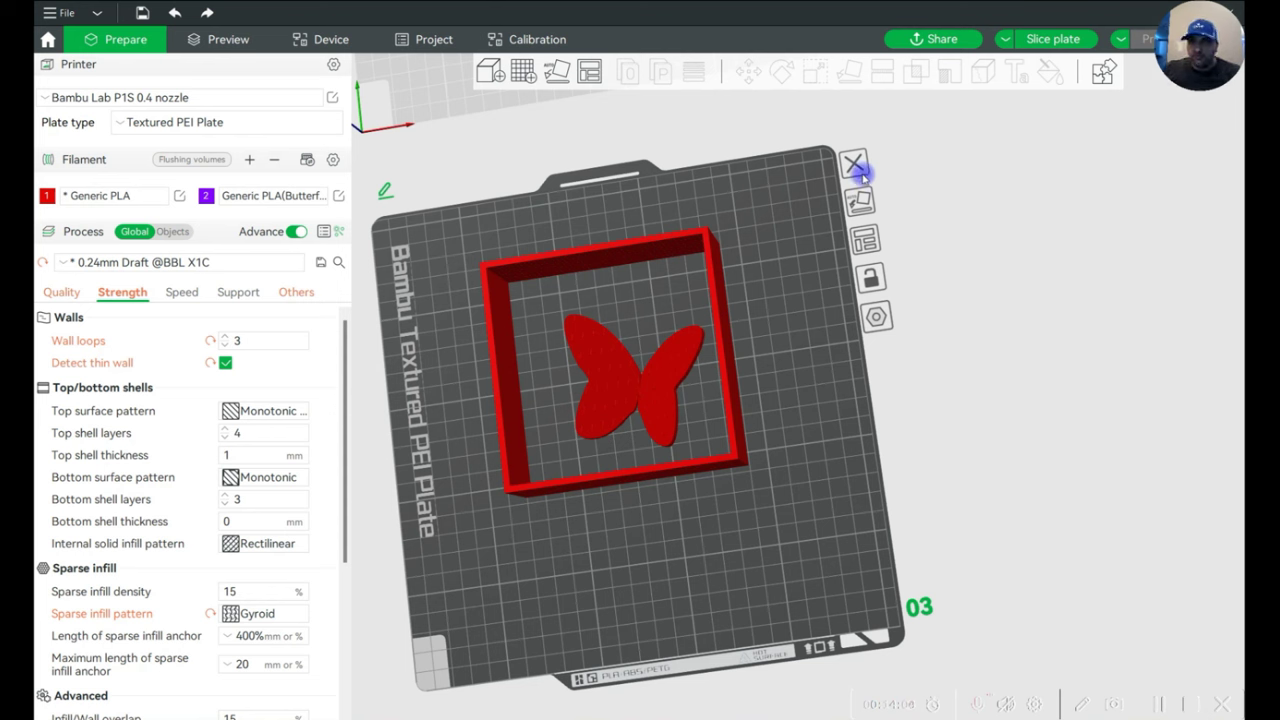
# Colour-paint the butterfly inside the box on plate 03 with filament 2 using the fill tool, and leave colour painting.
pyautogui.moveTo(720, 250); pyautogui.dragTo(728, 340)
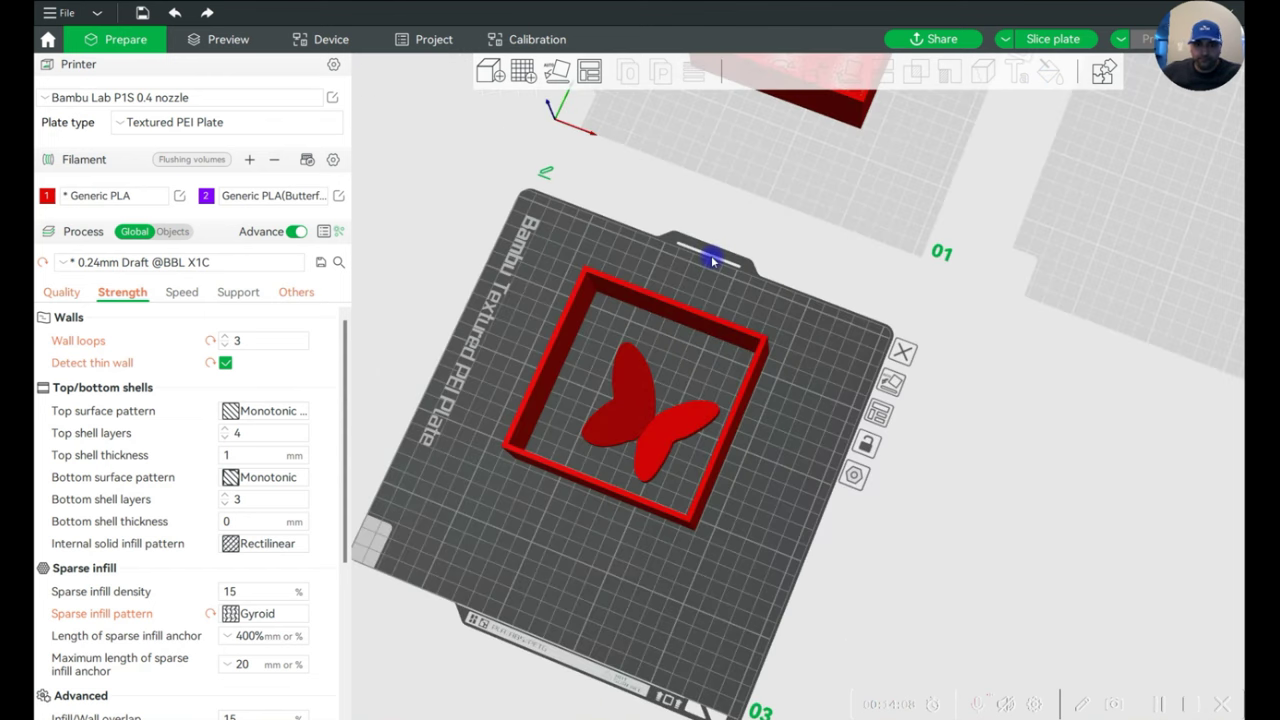
pyautogui.click(618, 407)
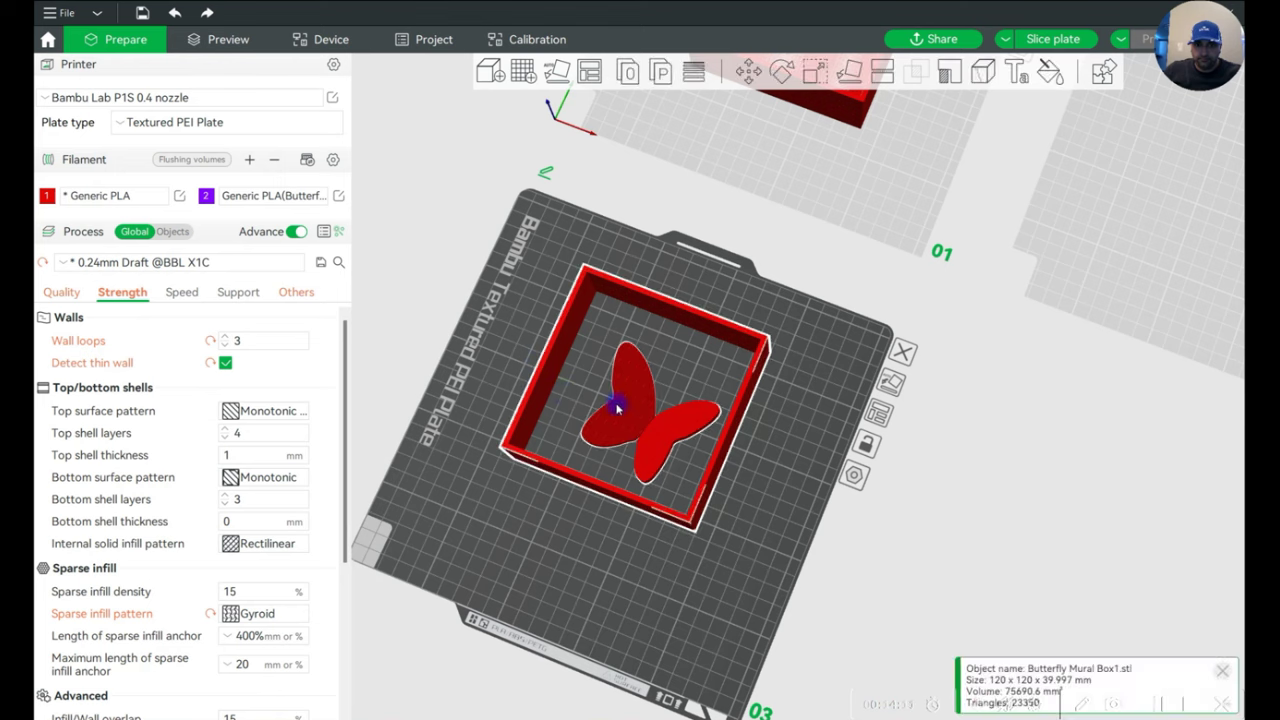
pyautogui.click(1050, 74)
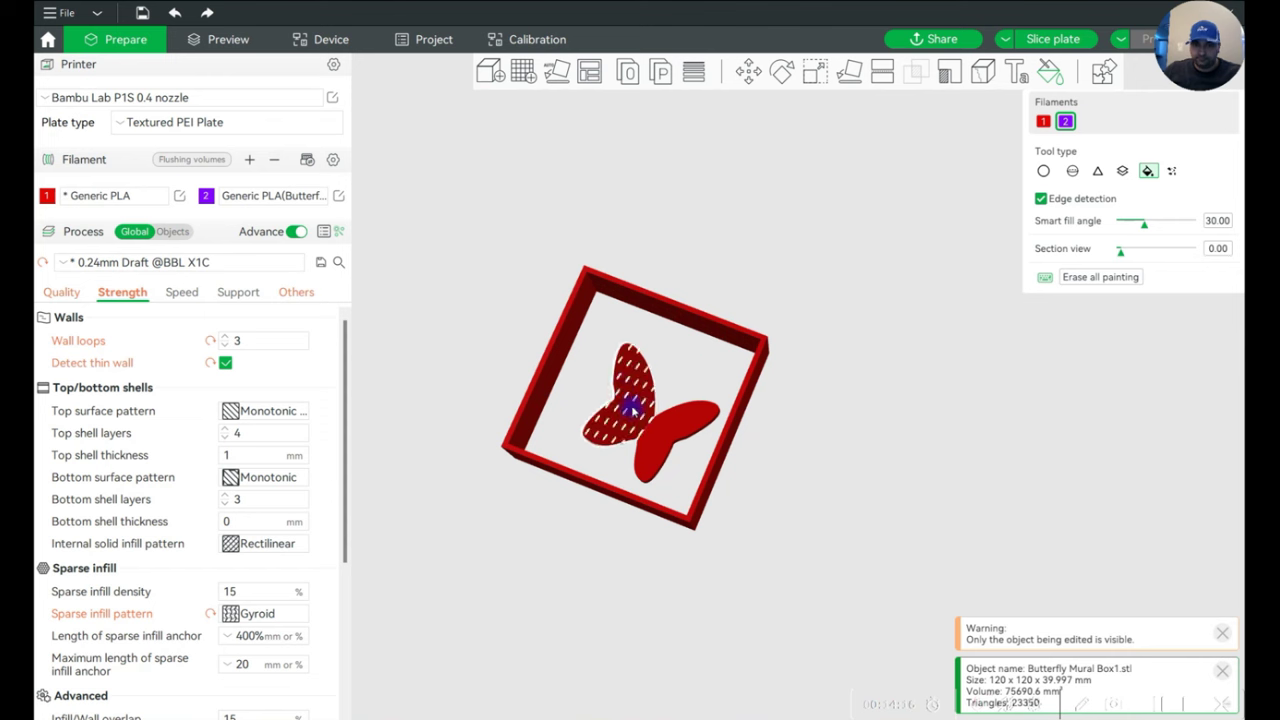
pyautogui.moveTo(766, 489)
pyautogui.mouseDown()
pyautogui.moveTo(745, 368)
pyautogui.moveTo(674, 408)
pyautogui.mouseUp()
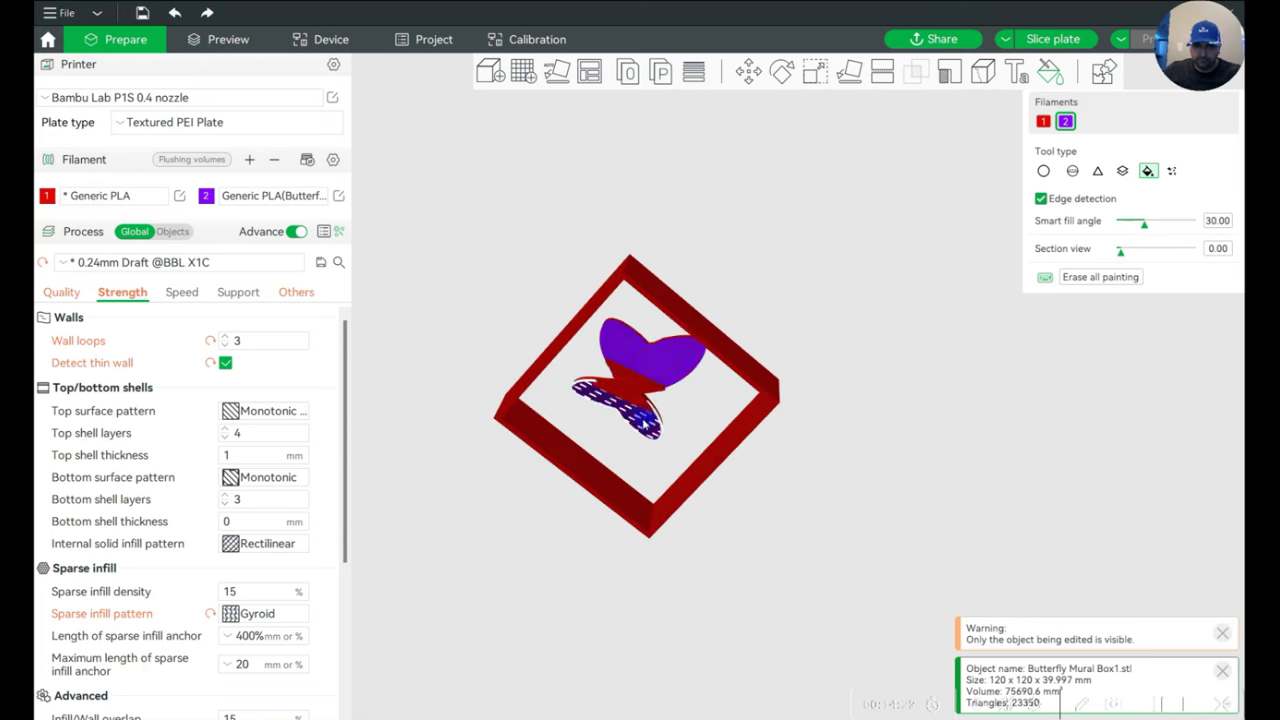
pyautogui.moveTo(697, 400); pyautogui.dragTo(756, 347)
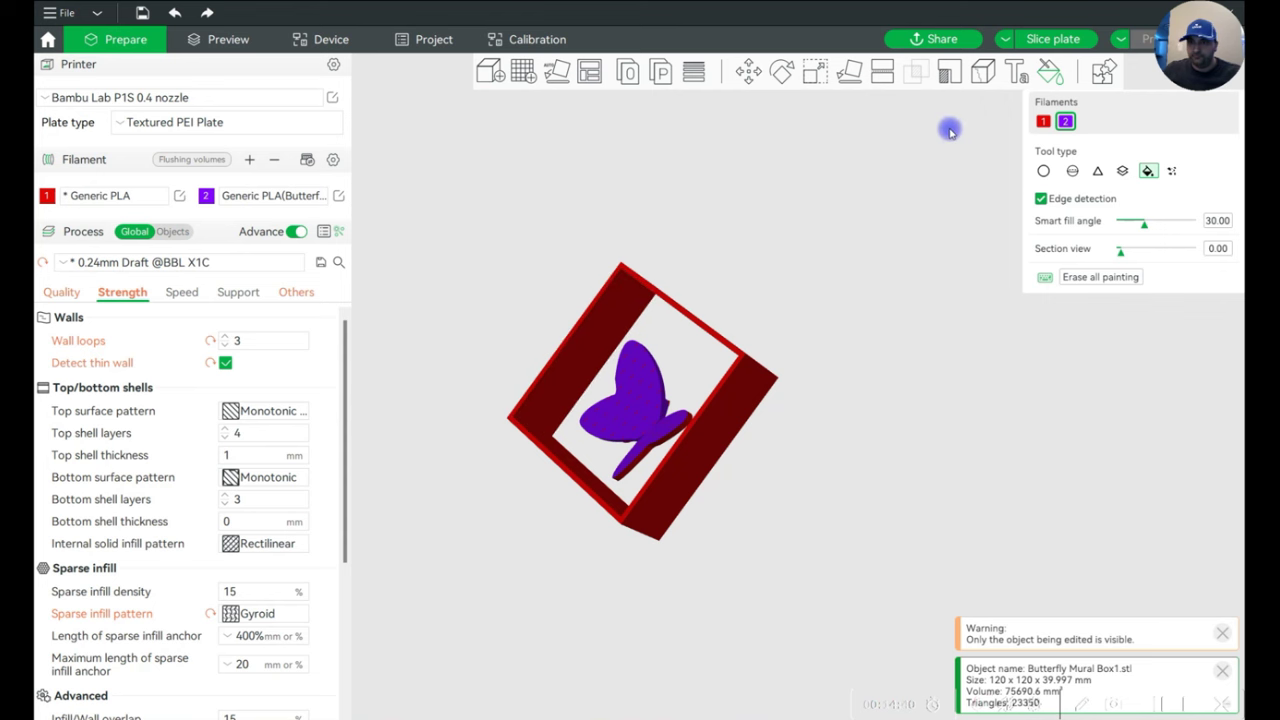
pyautogui.click(1052, 74)
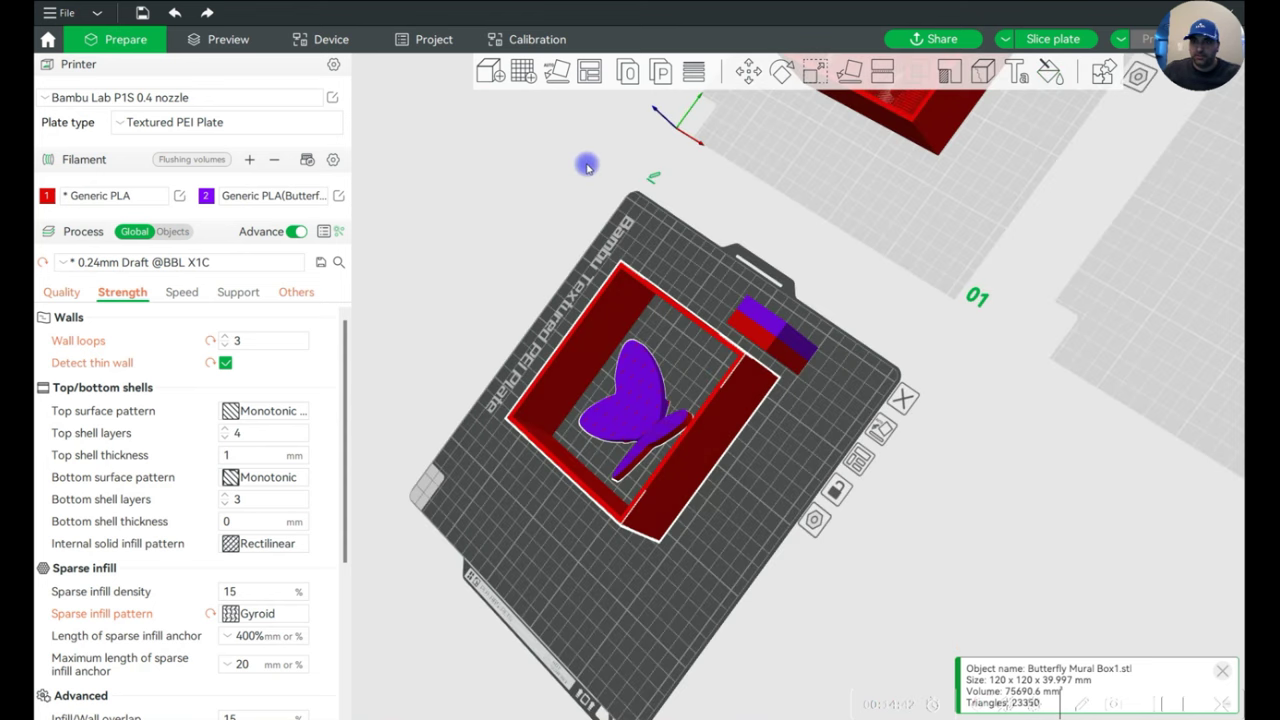
# Slice plate 03 and compare its filament usage and print time with plate 01.
pyautogui.click(1040, 36)
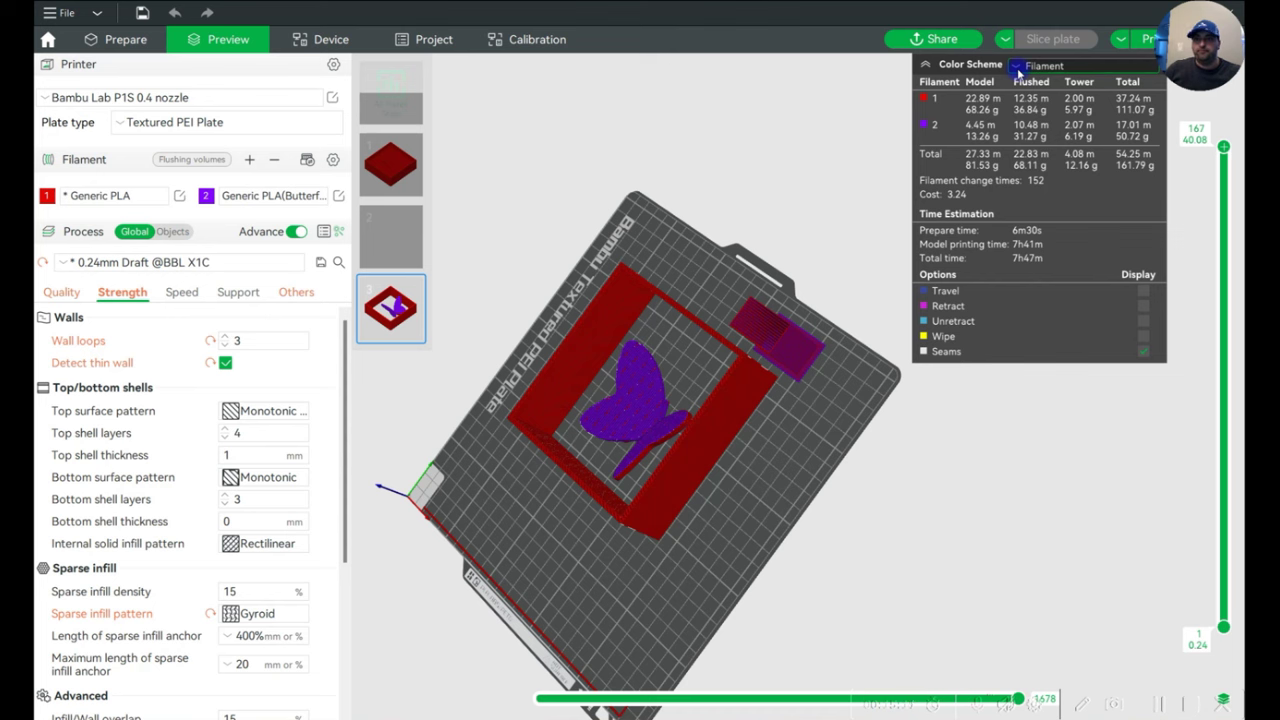
pyautogui.click(407, 175)
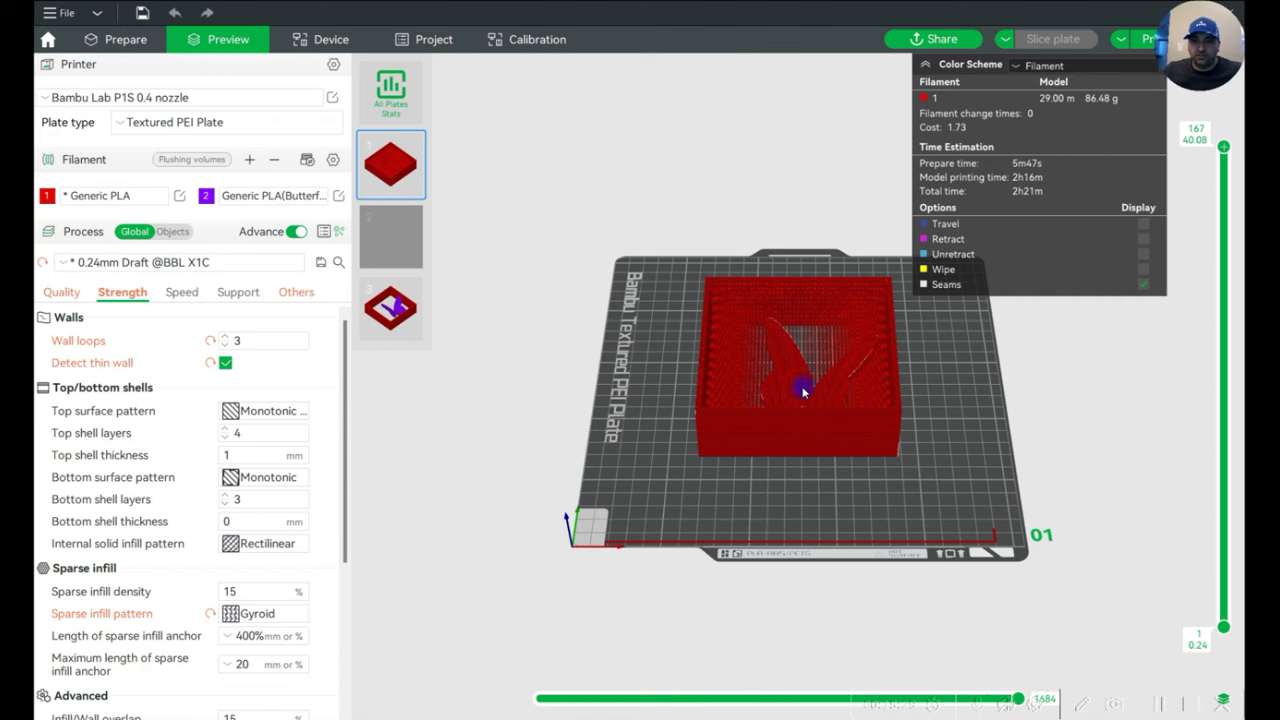
# Return to model preparation and delete the dual-colour box from plate 03.
pyautogui.click(125, 39)
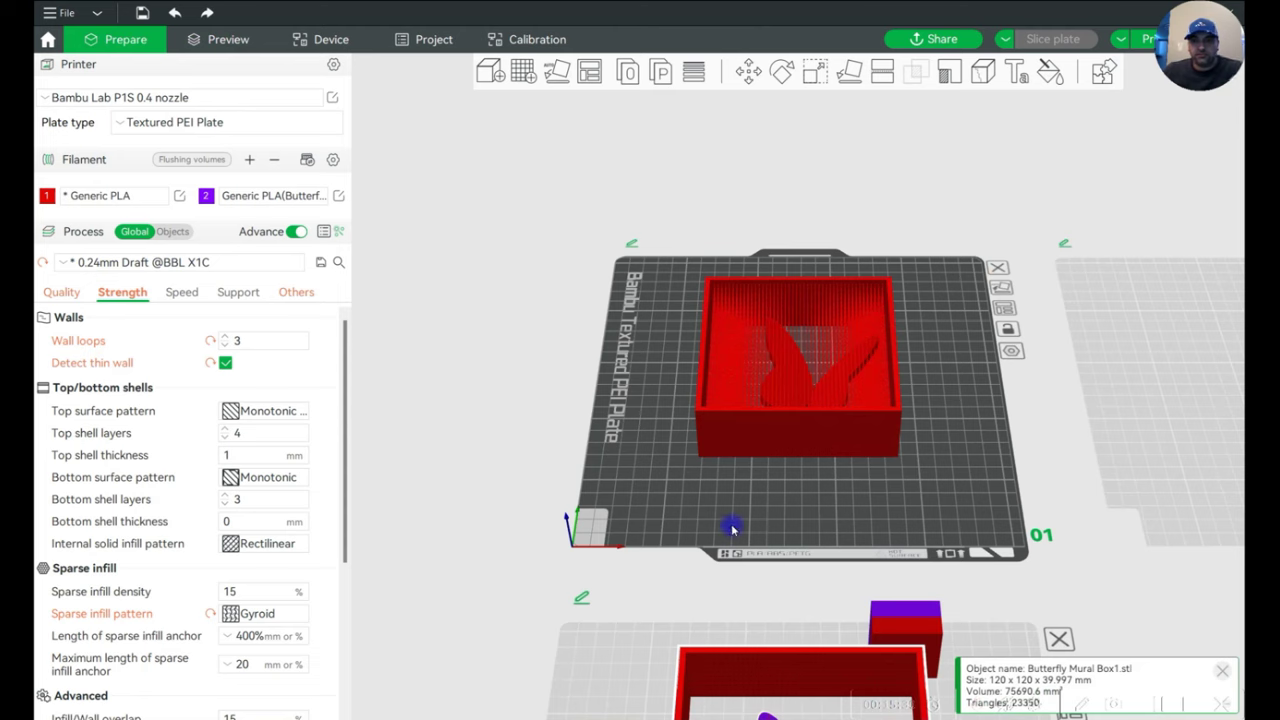
pyautogui.scroll(-3, 729, 523)
pyautogui.press('Delete')
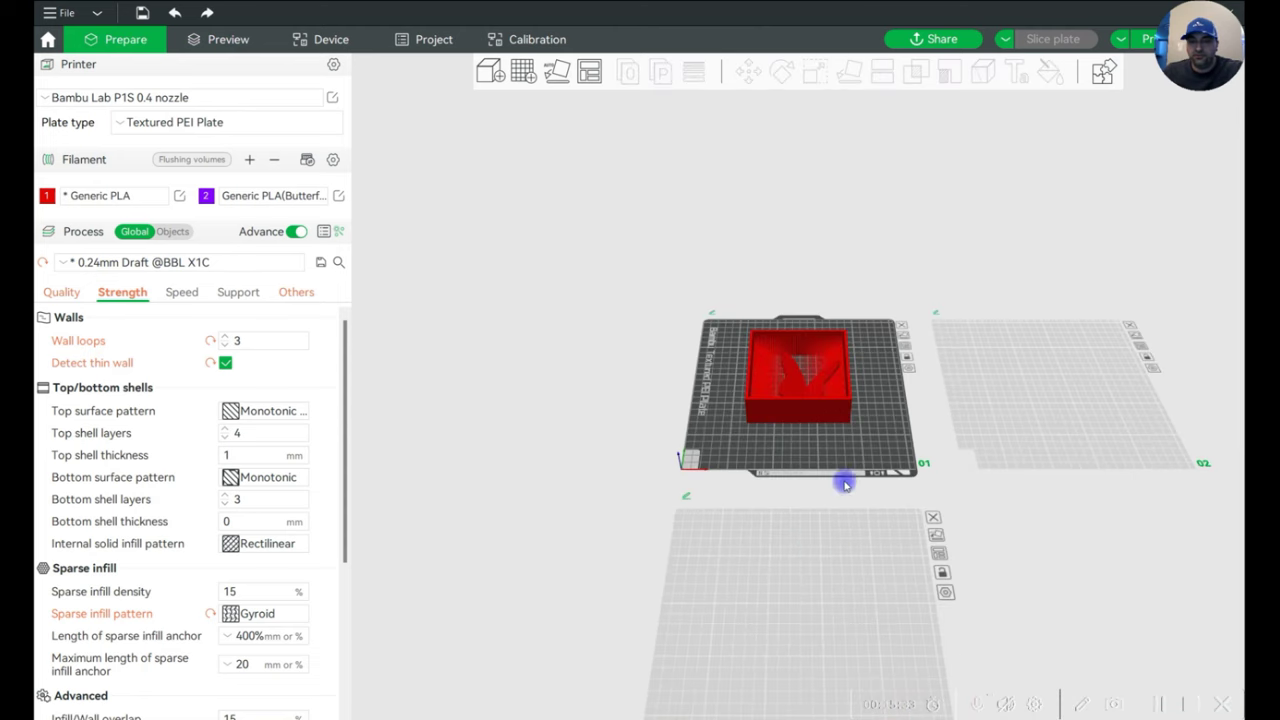
pyautogui.scroll(1, 876, 311)
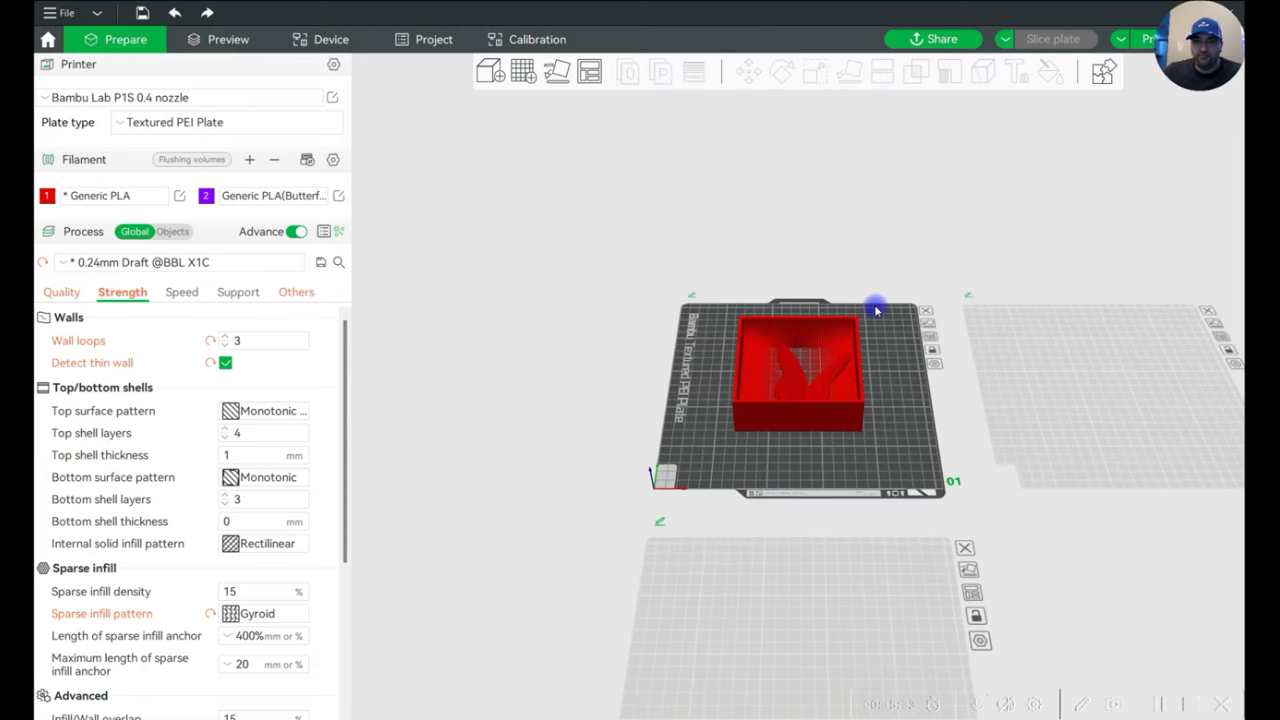
# Import Butterfly Mural Box2.stl through Box9.stl from the Single Colour Files folder as separate objects.
pyautogui.click(492, 70)
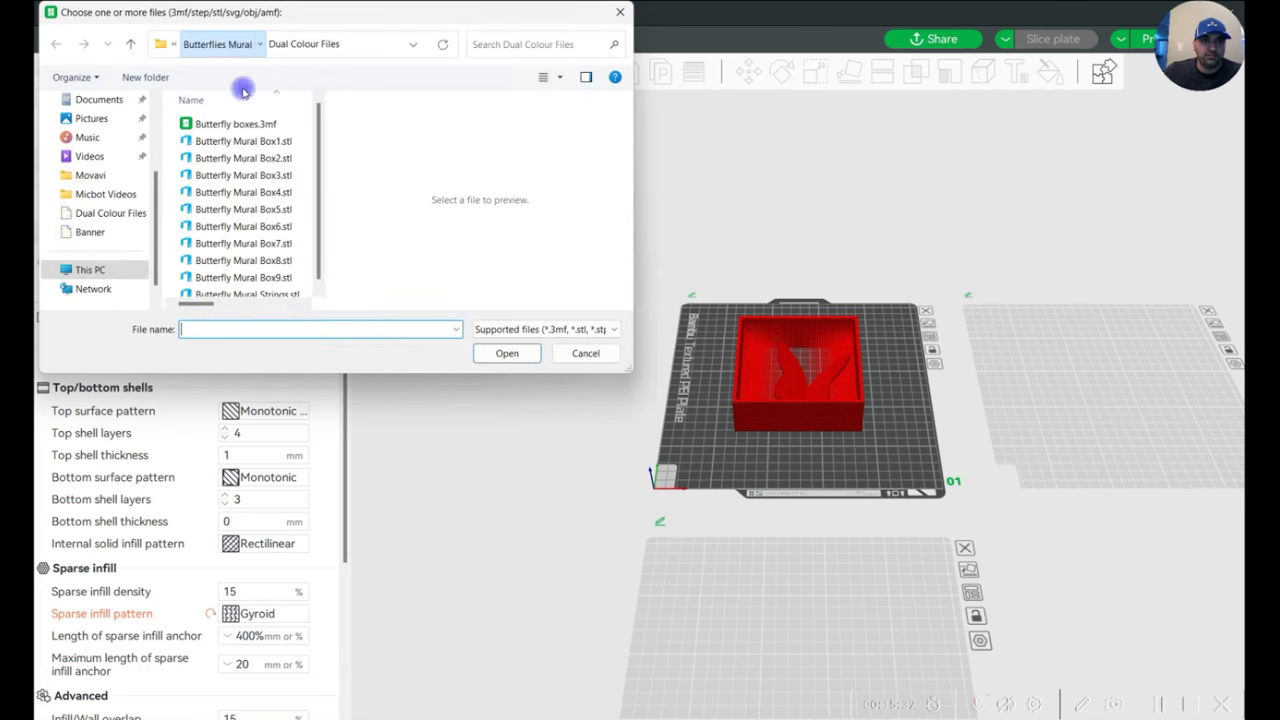
pyautogui.click(222, 245)
pyautogui.doubleClick(219, 242)
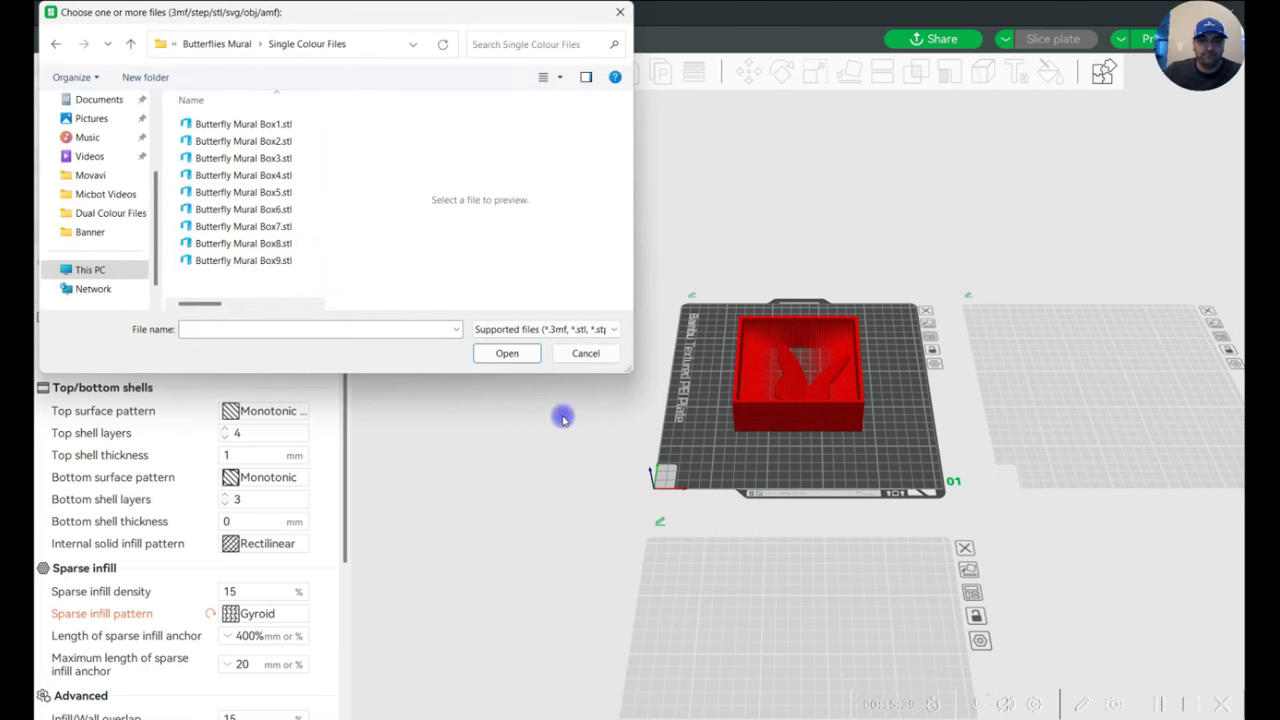
pyautogui.moveTo(643, 380); pyautogui.dragTo(632, 371)
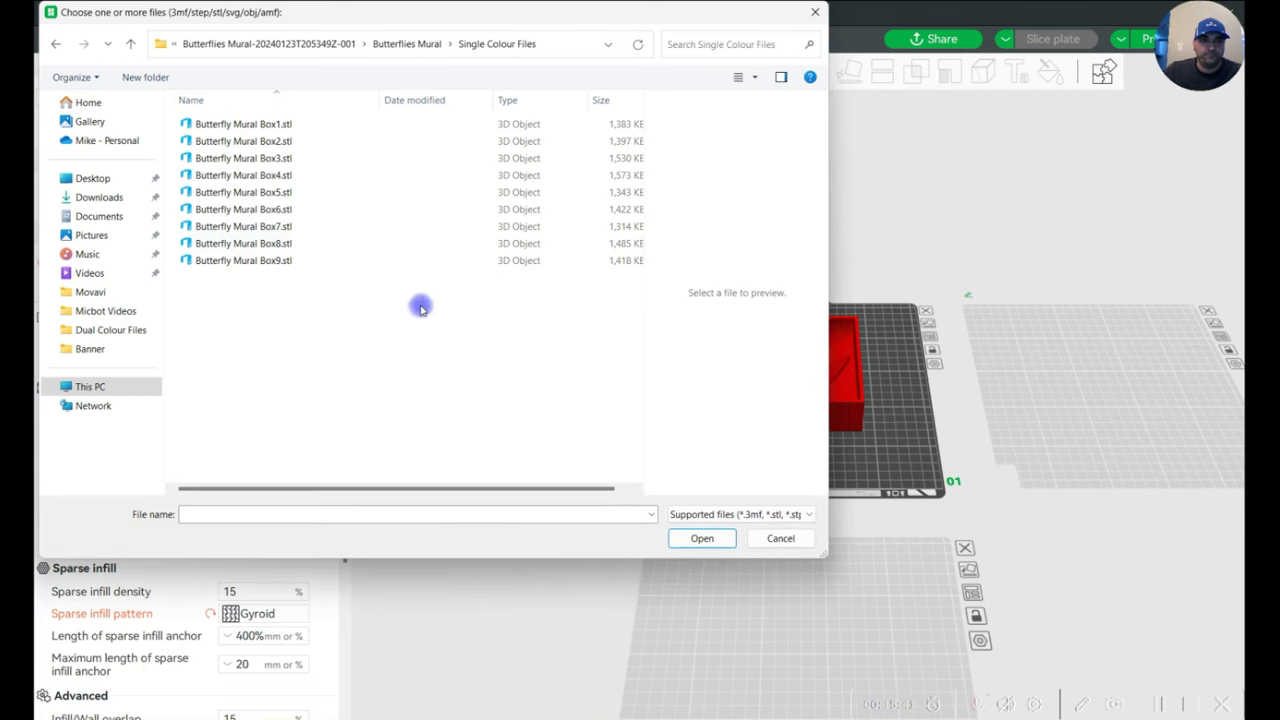
pyautogui.moveTo(391, 300); pyautogui.dragTo(257, 140)
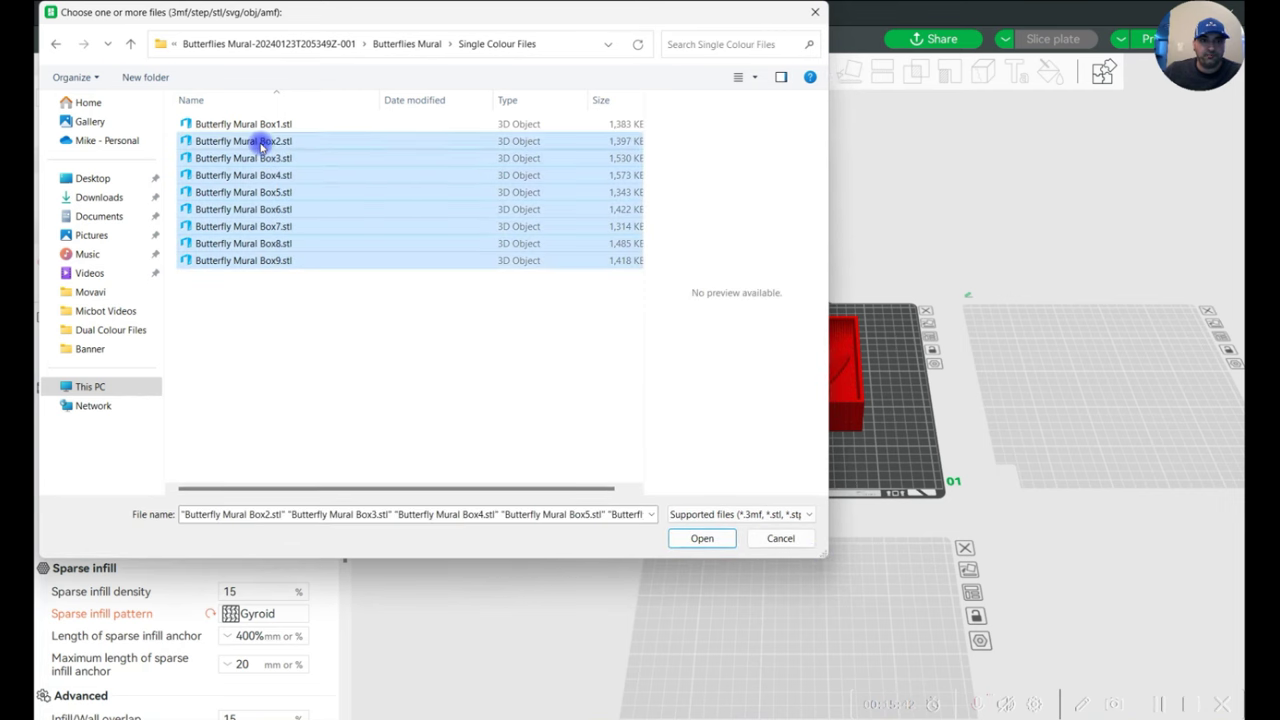
pyautogui.click(697, 539)
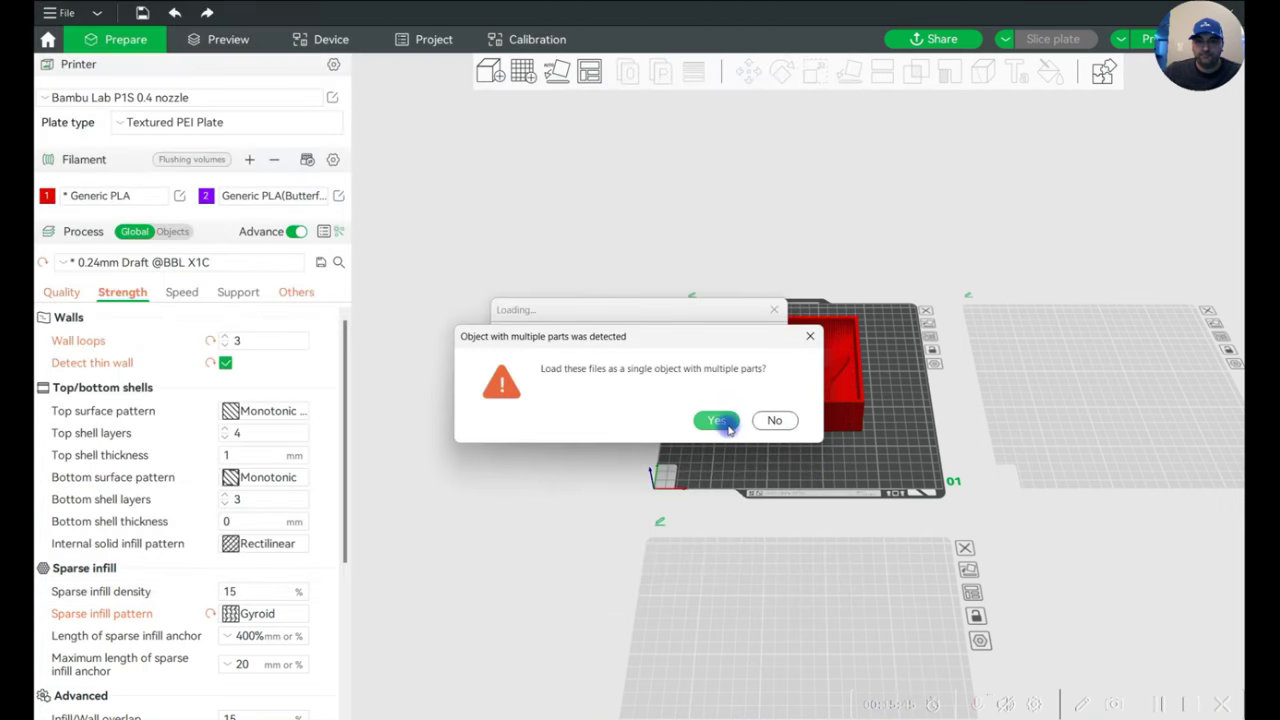
pyautogui.click(776, 422)
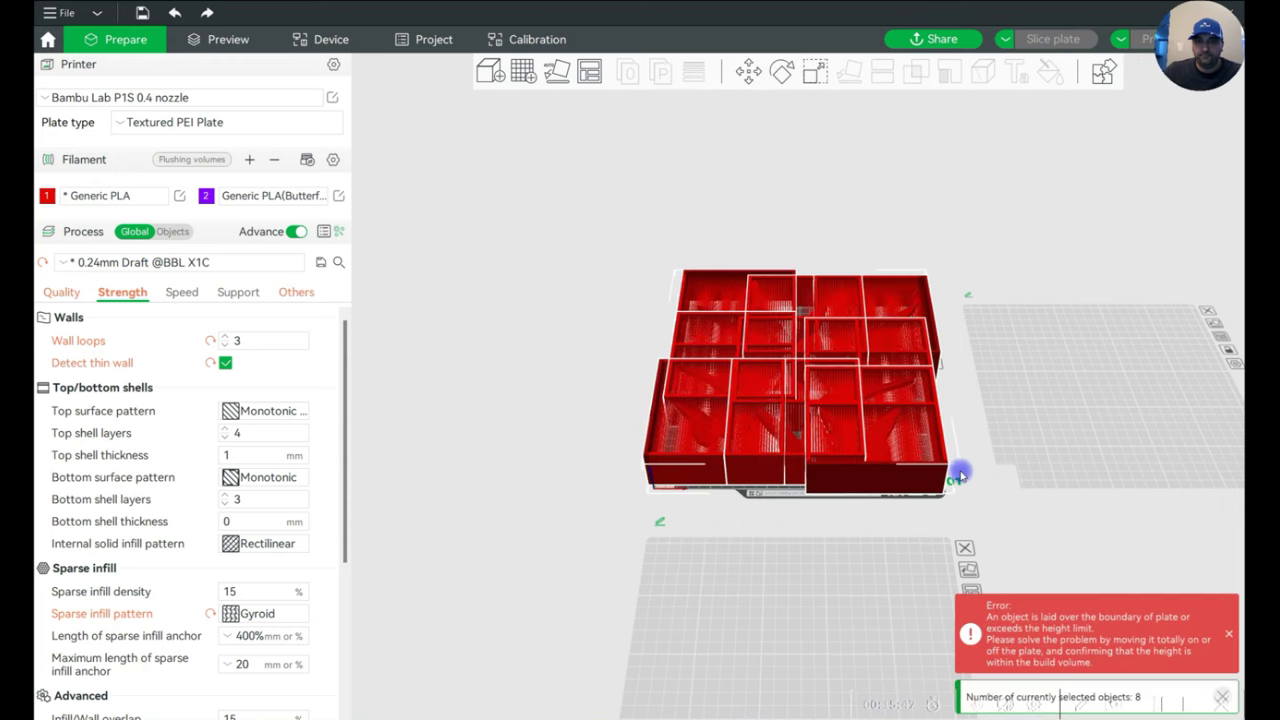
# Auto-arrange all the single-colour boxes across the plates.
pyautogui.rightClick(600, 72)
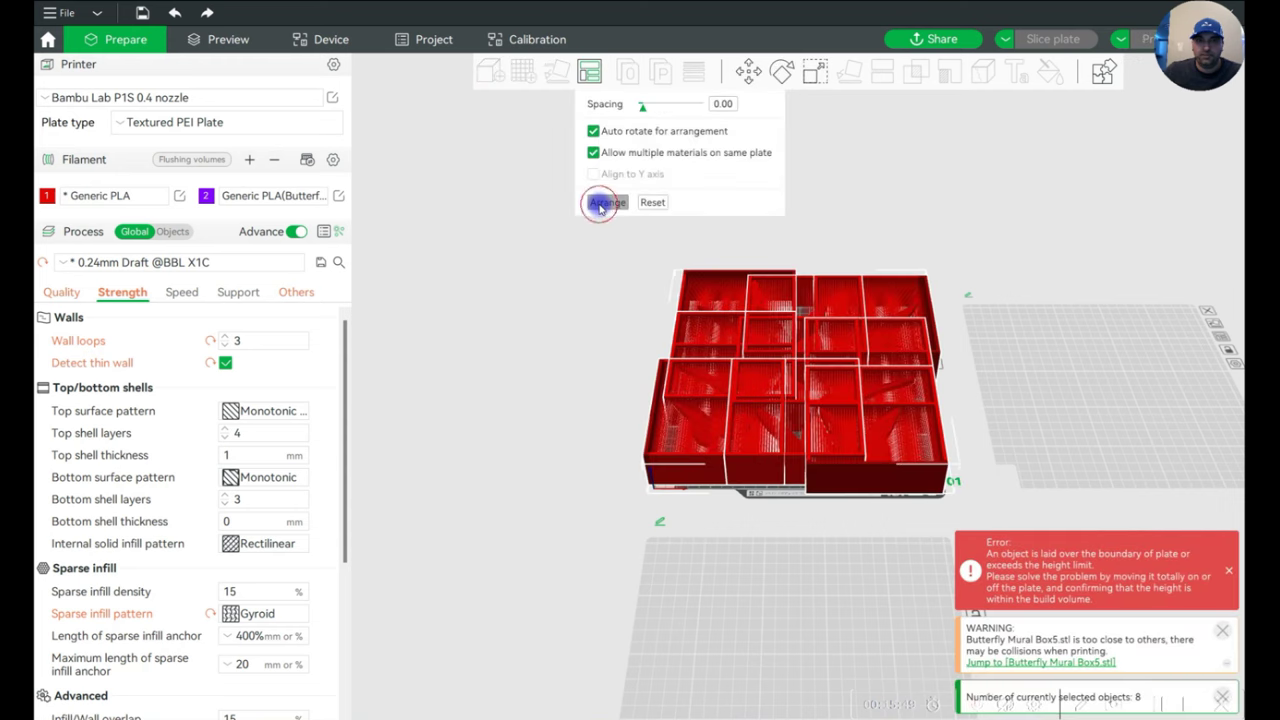
pyautogui.click(603, 203)
pyautogui.moveTo(1050, 594)
pyautogui.mouseDown()
pyautogui.moveTo(1003, 583)
pyautogui.moveTo(1000, 614)
pyautogui.moveTo(1024, 611)
pyautogui.moveTo(1020, 517)
pyautogui.moveTo(1033, 604)
pyautogui.mouseUp()
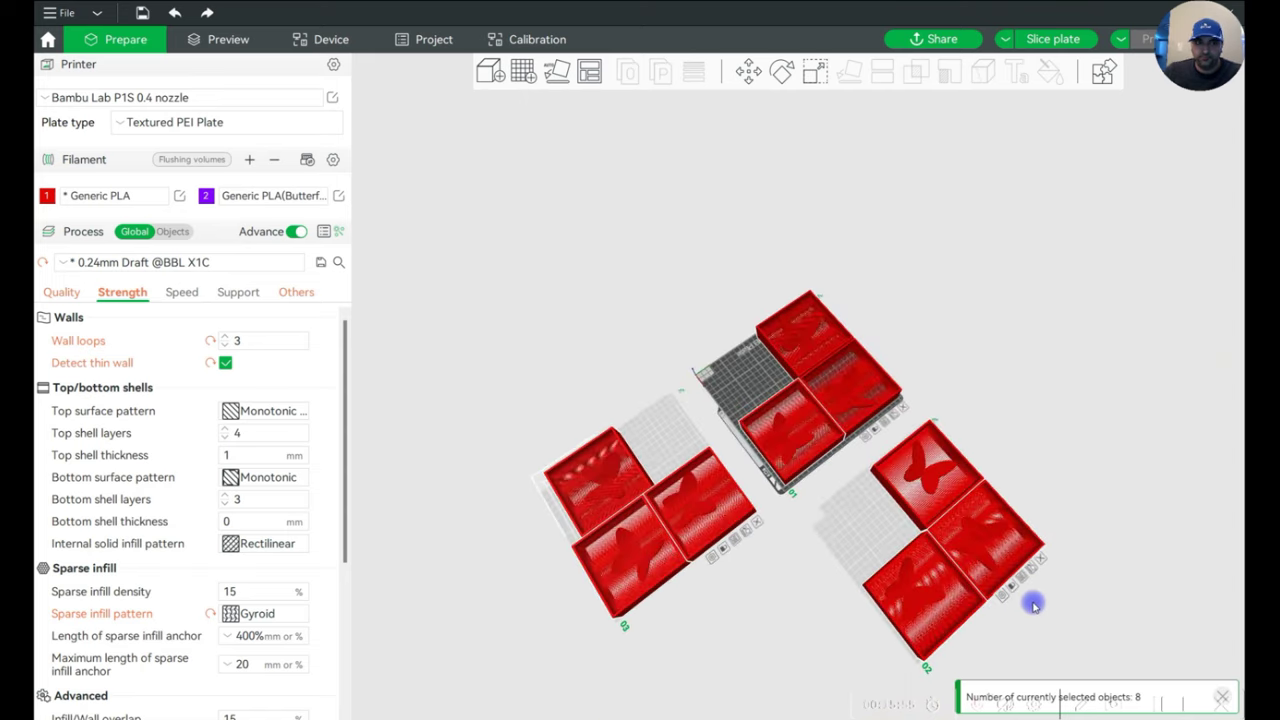
# Select the A1 printer as the connected device and return to model preparation.
pyautogui.click(318, 45)
pyautogui.click(143, 72)
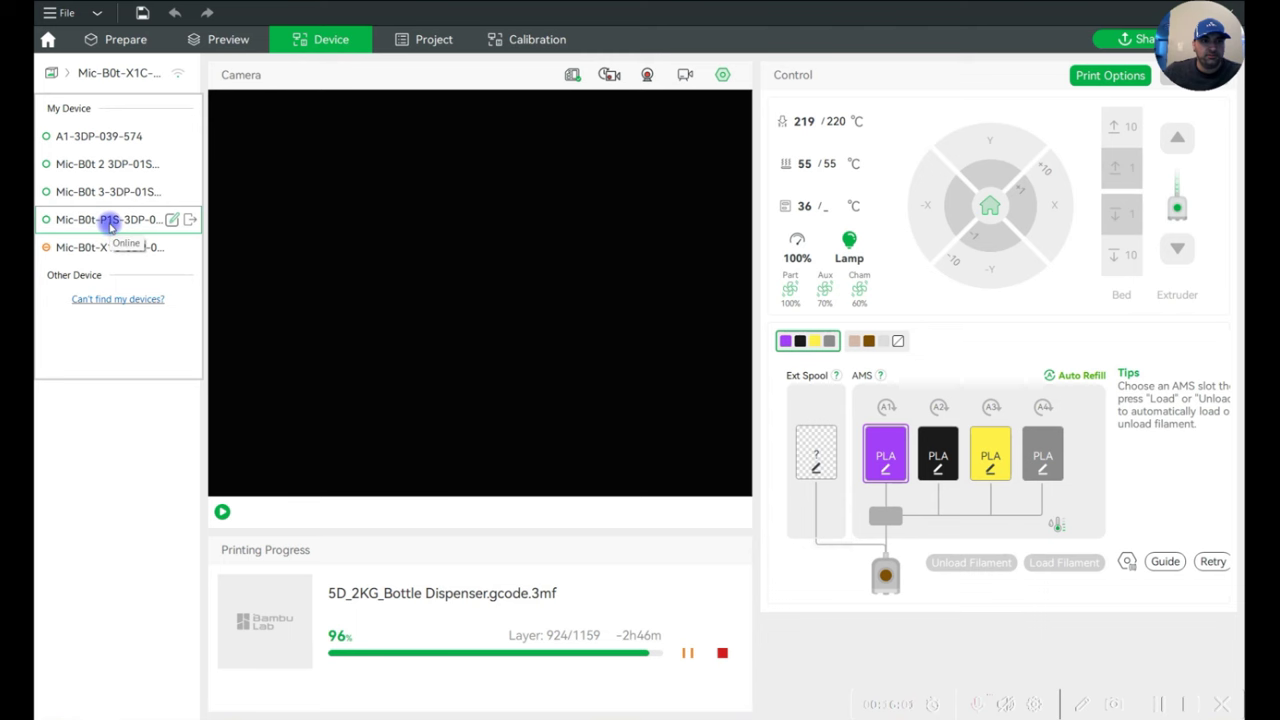
pyautogui.click(92, 136)
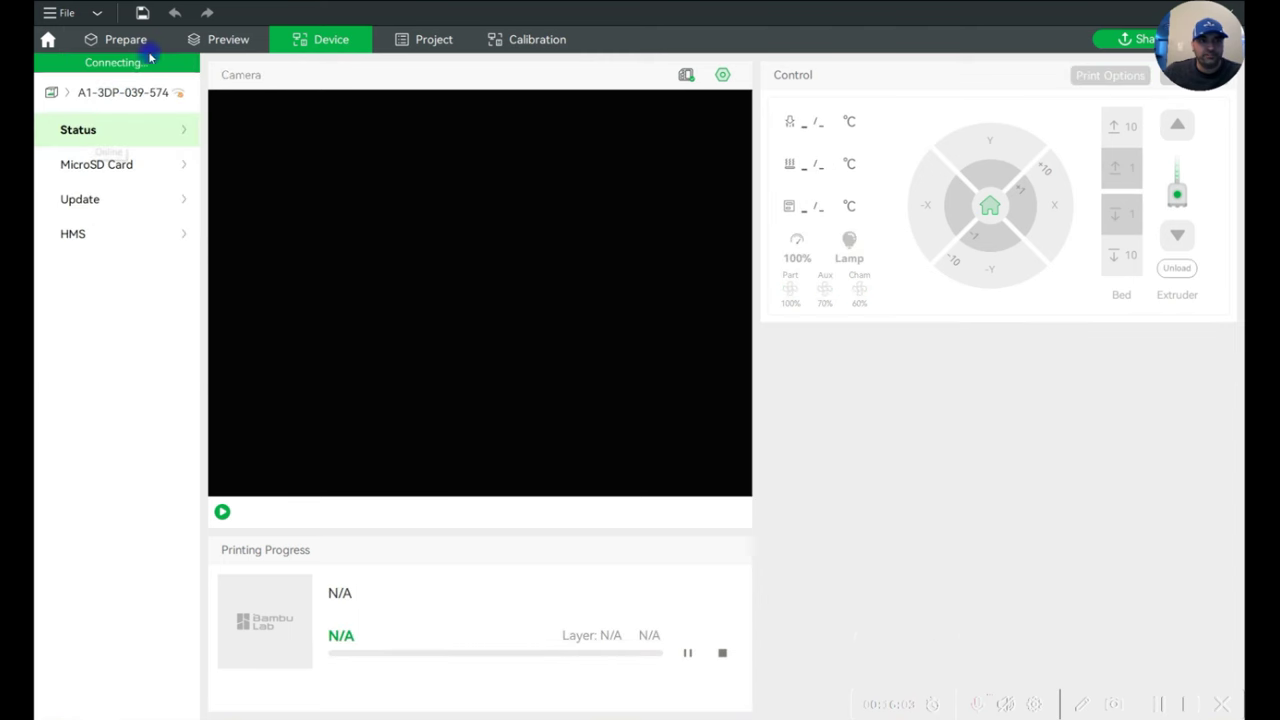
pyautogui.click(125, 40)
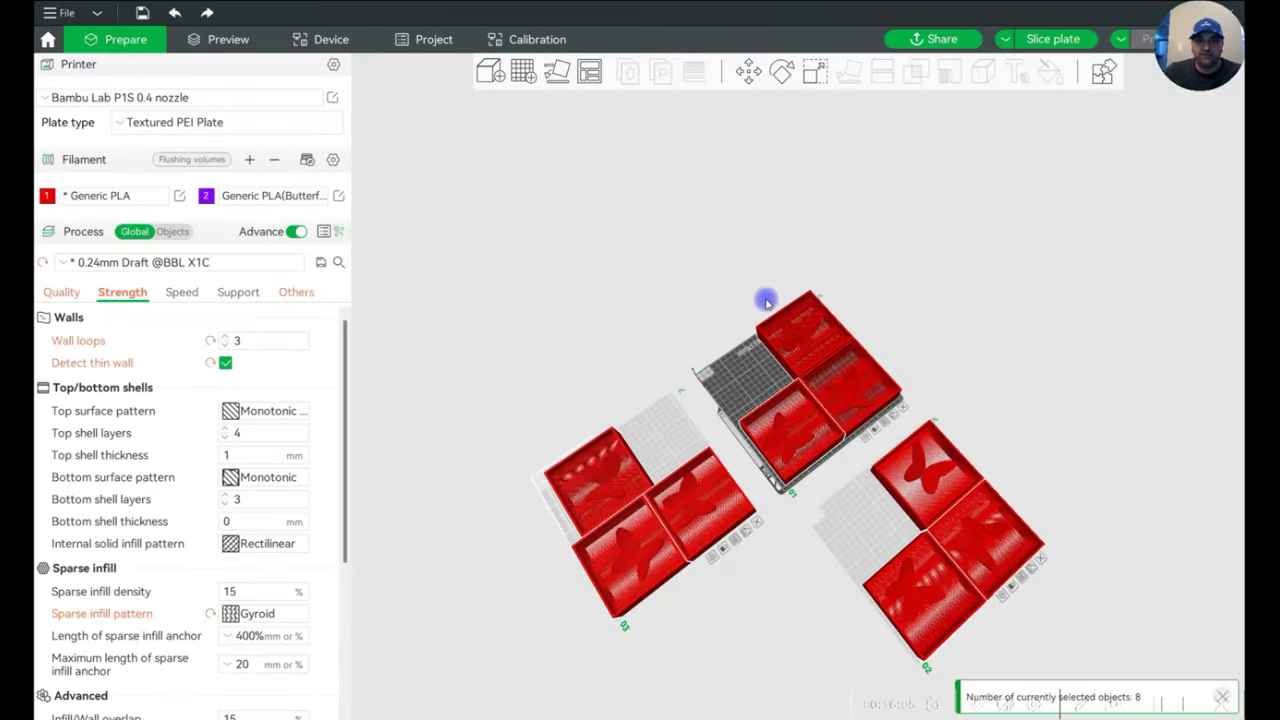
# Synchronize the filament list with the A1 printer's AMS and transfer the modified Generic PLA settings.
pyautogui.moveTo(857, 516)
pyautogui.mouseDown()
pyautogui.moveTo(908, 506)
pyautogui.moveTo(1086, 568)
pyautogui.moveTo(622, 238)
pyautogui.mouseUp()
pyautogui.click(308, 163)
pyautogui.click(409, 411)
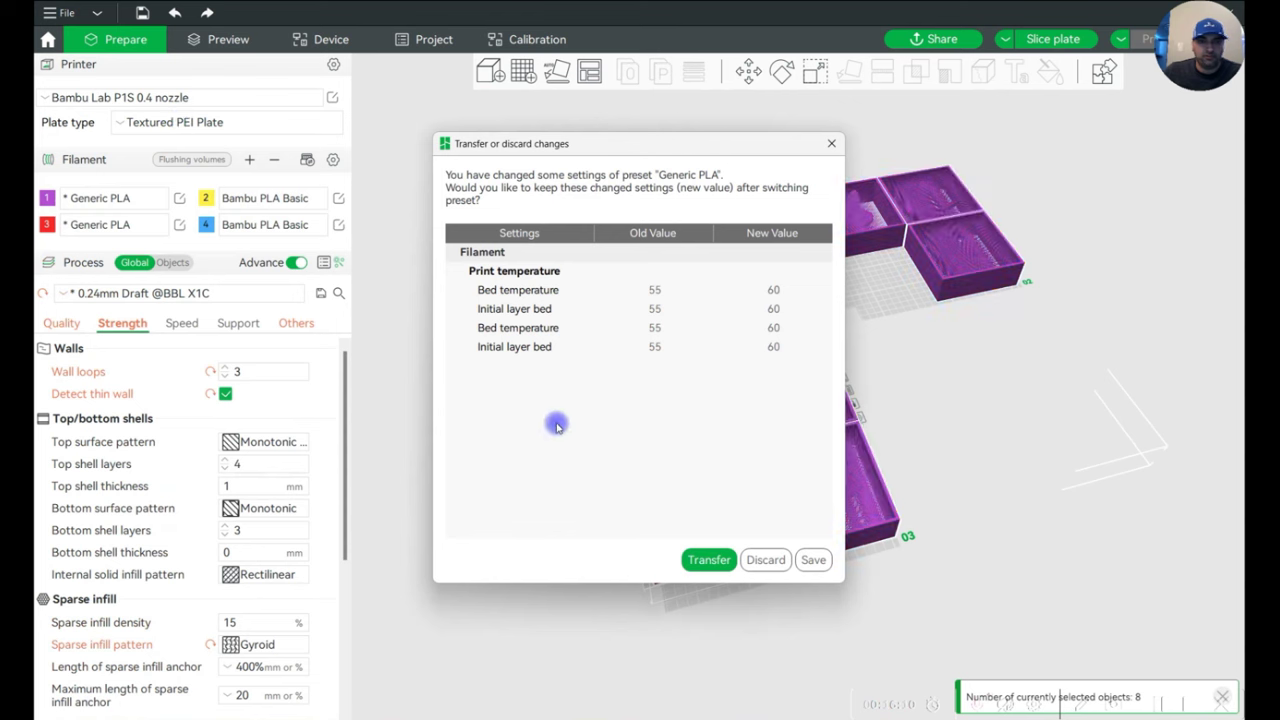
pyautogui.click(708, 560)
# Switch the printer preset to Bambu Lab A1 0.4 nozzle and transfer the changed settings.
pyautogui.click(238, 100)
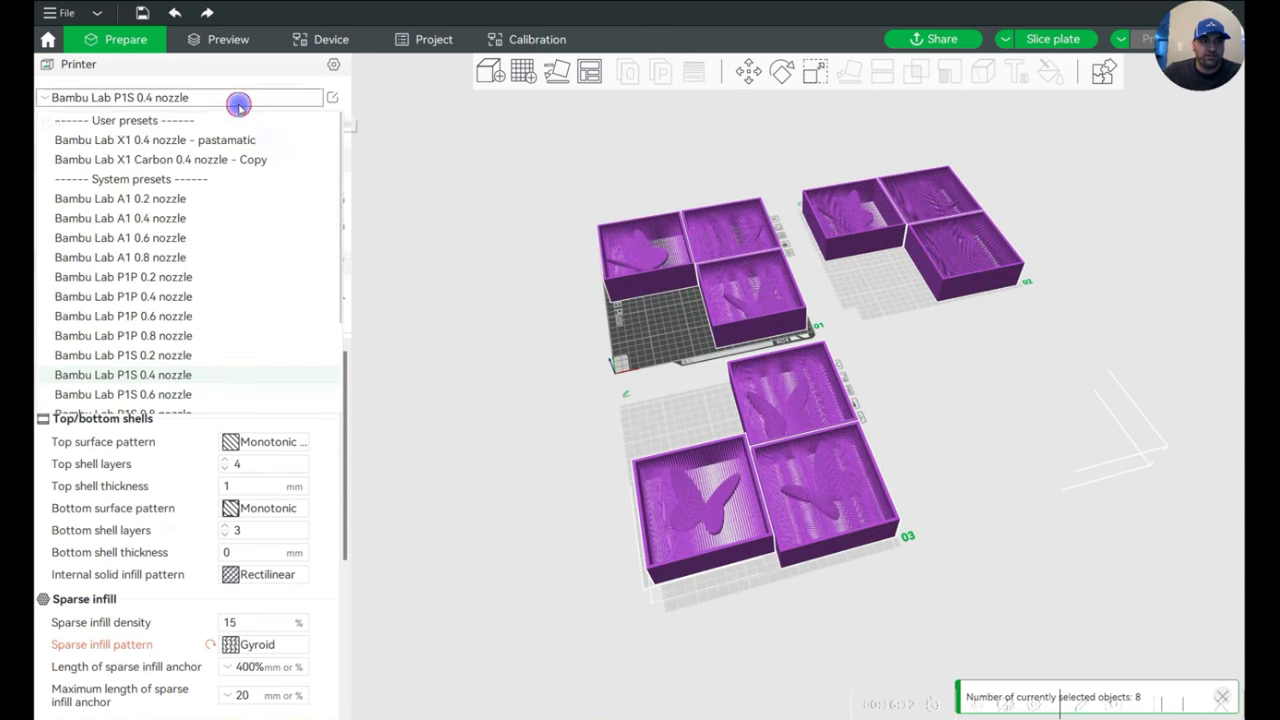
pyautogui.click(233, 220)
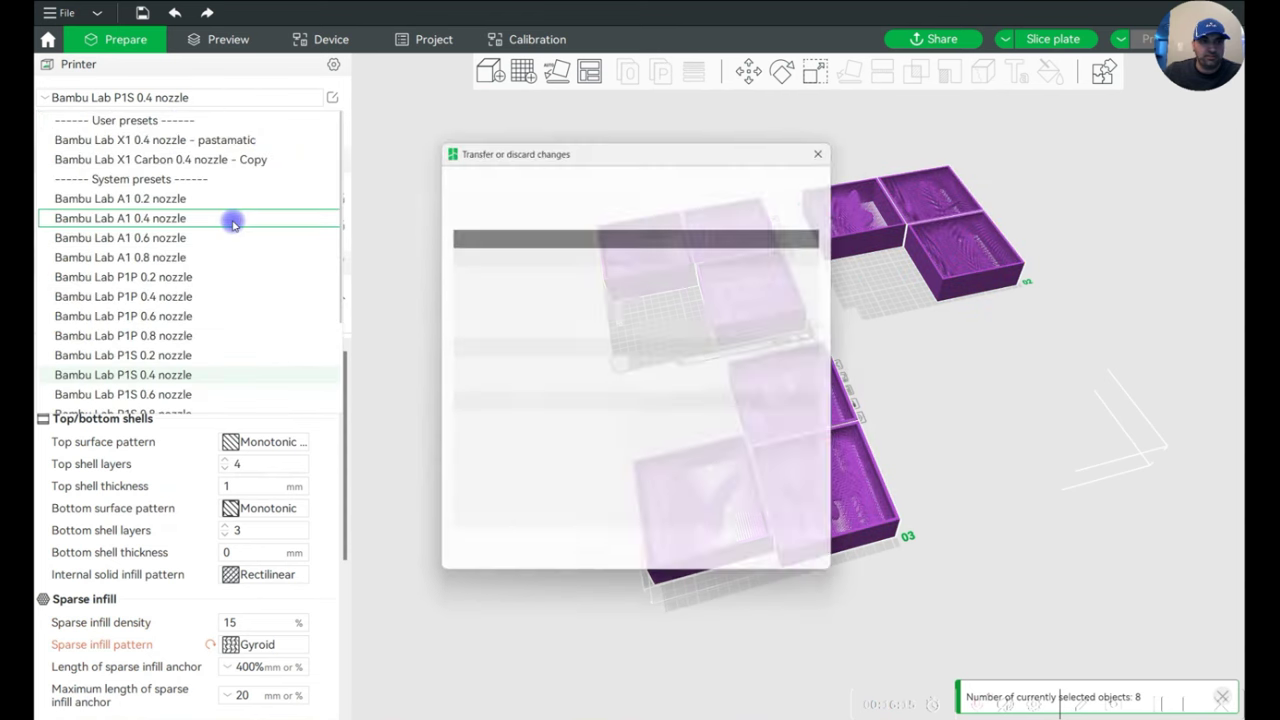
pyautogui.click(708, 559)
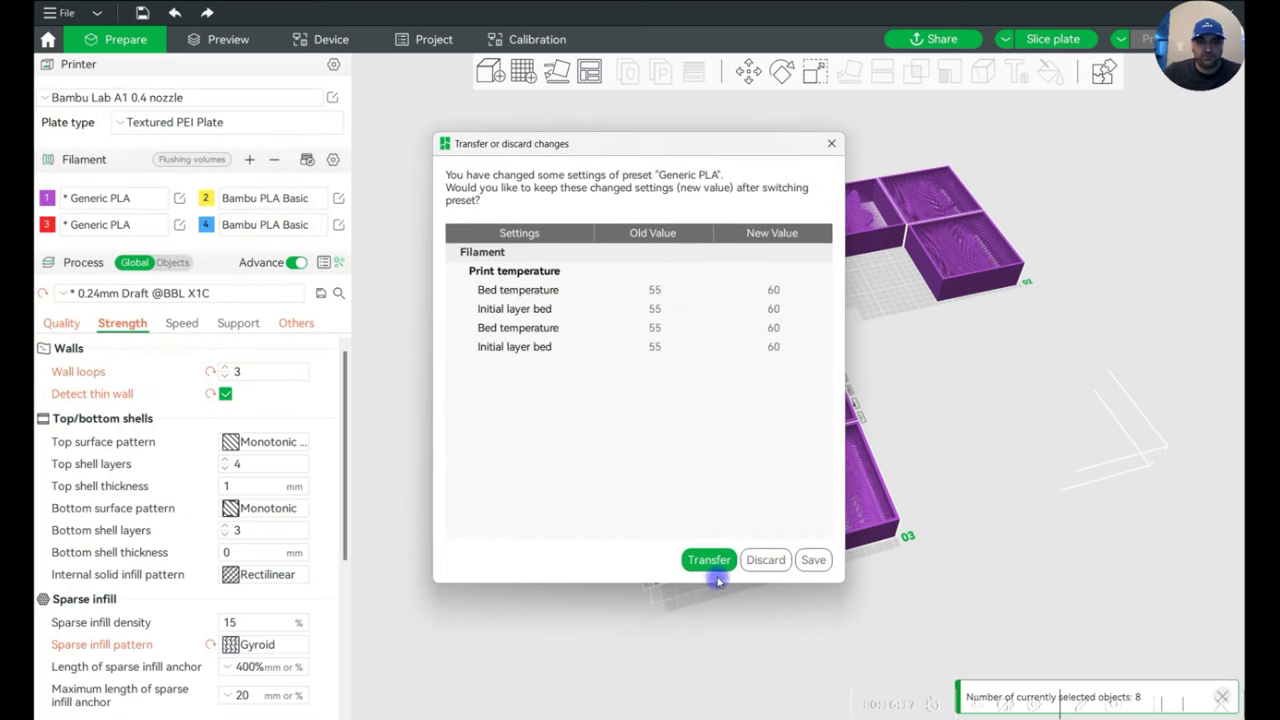
pyautogui.click(710, 561)
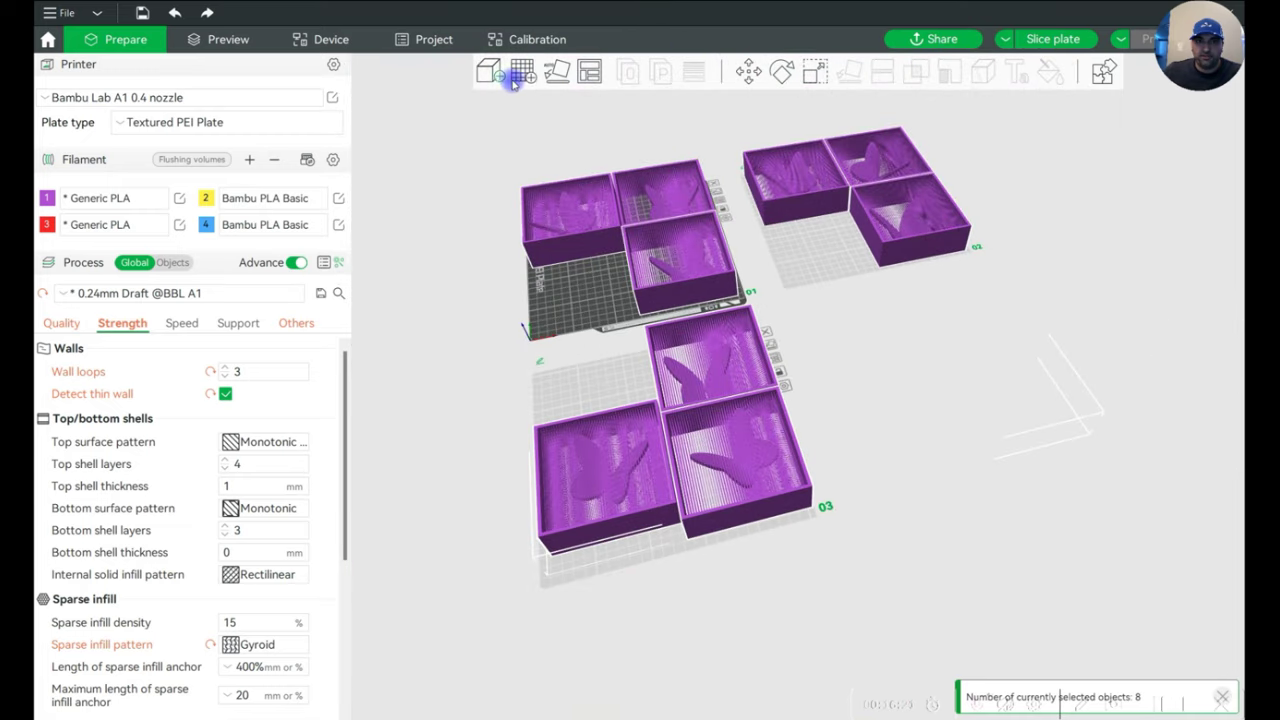
# Add plate 04 and move Butterfly Mural Box1 from plate 01 onto it.
pyautogui.click(522, 72)
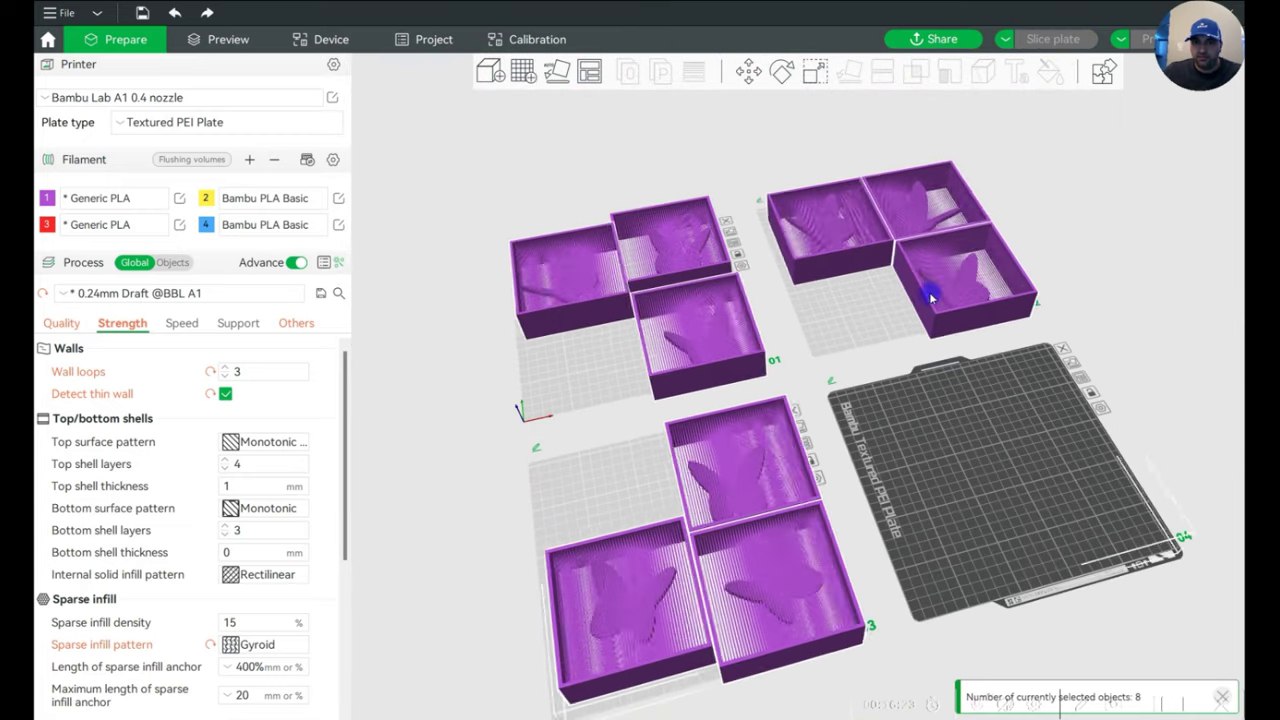
pyautogui.moveTo(705, 245); pyautogui.dragTo(1073, 469)
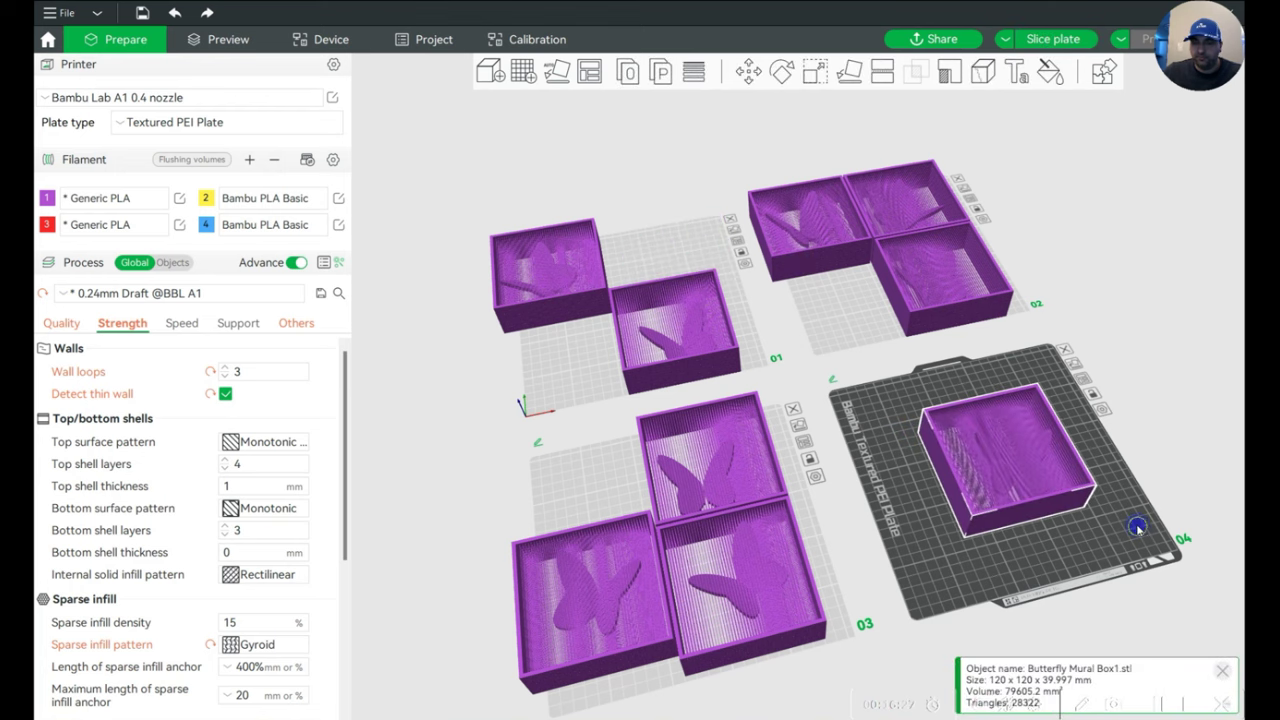
pyautogui.rightClick(1108, 452)
pyautogui.click(1125, 487)
pyautogui.moveTo(1153, 507); pyautogui.dragTo(1167, 103)
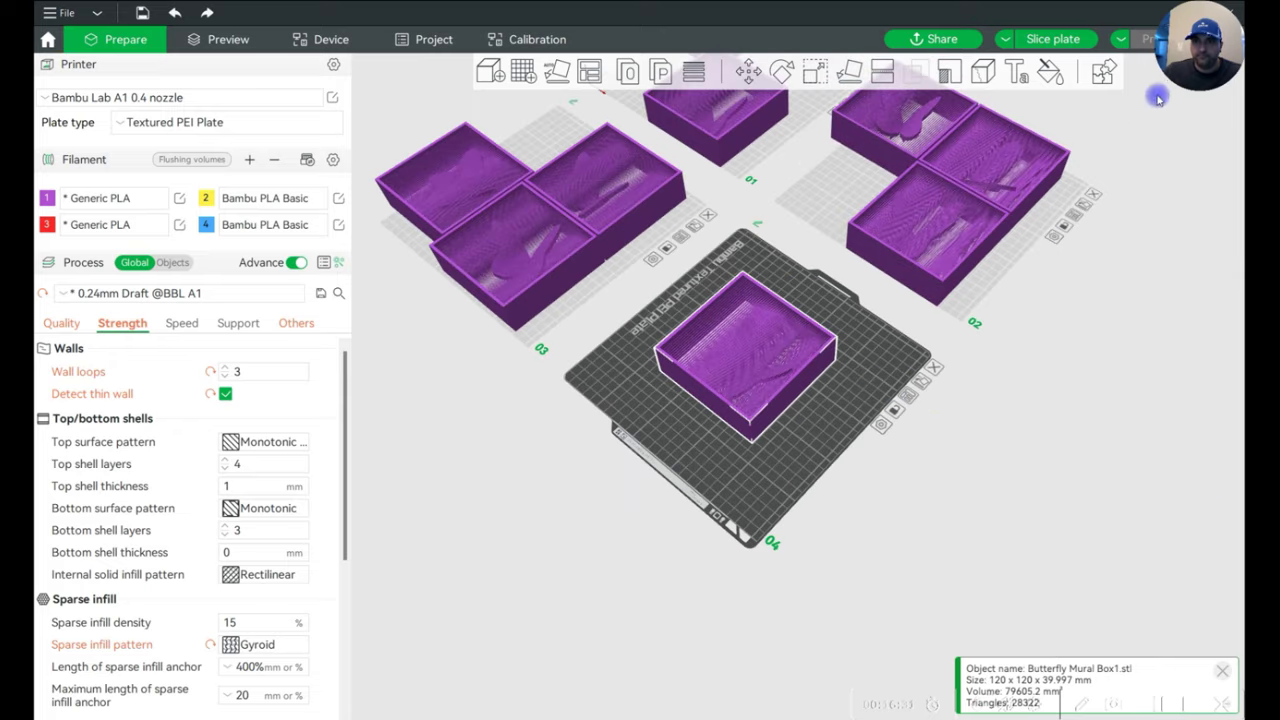
# Slice plate 04 and send its print job to the A1 printer.
pyautogui.scroll(-3, 189, 366)
pyautogui.scroll(-6, 257, 566)
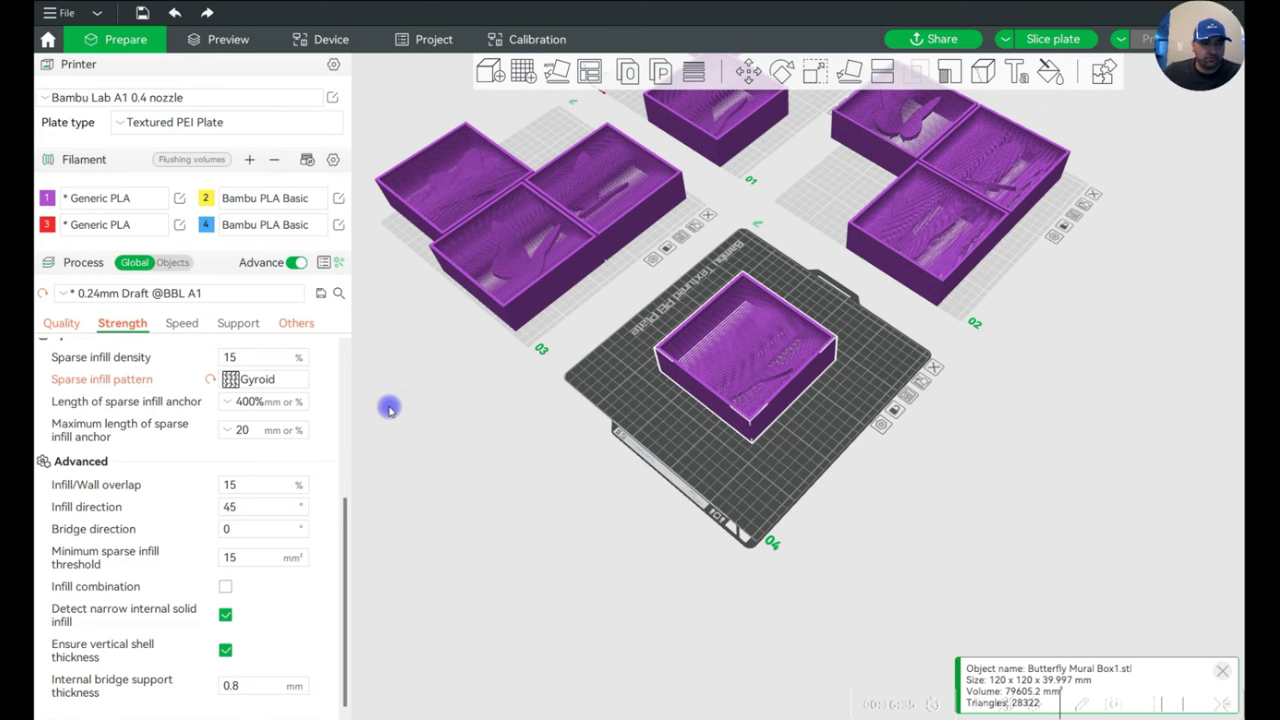
pyautogui.click(1045, 39)
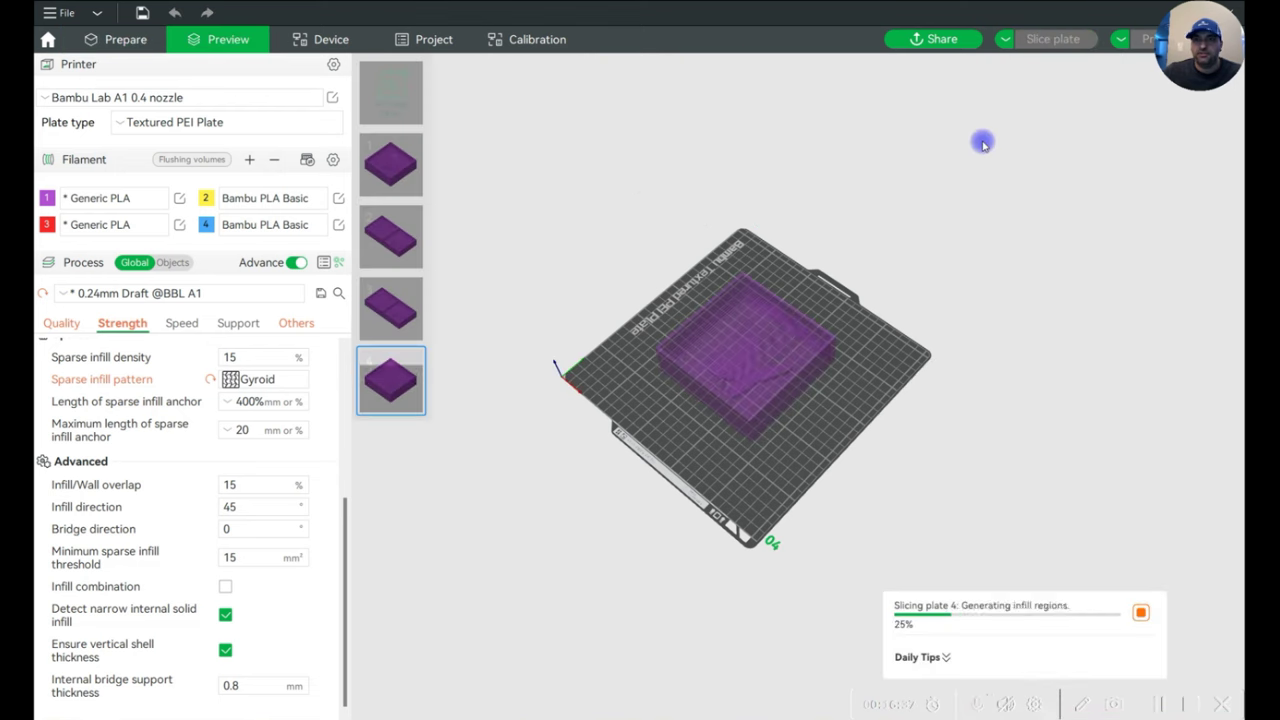
pyautogui.moveTo(945, 513); pyautogui.dragTo(957, 529)
pyautogui.scroll(3, 957, 529)
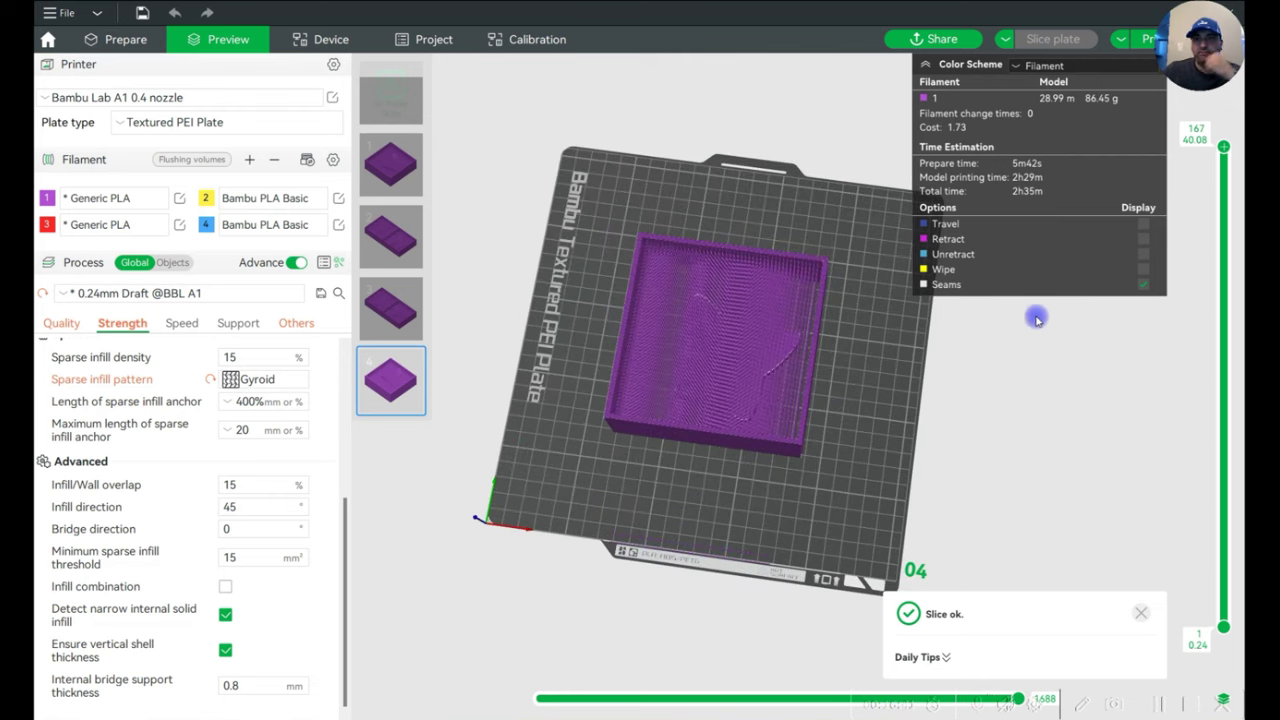
pyautogui.click(1146, 42)
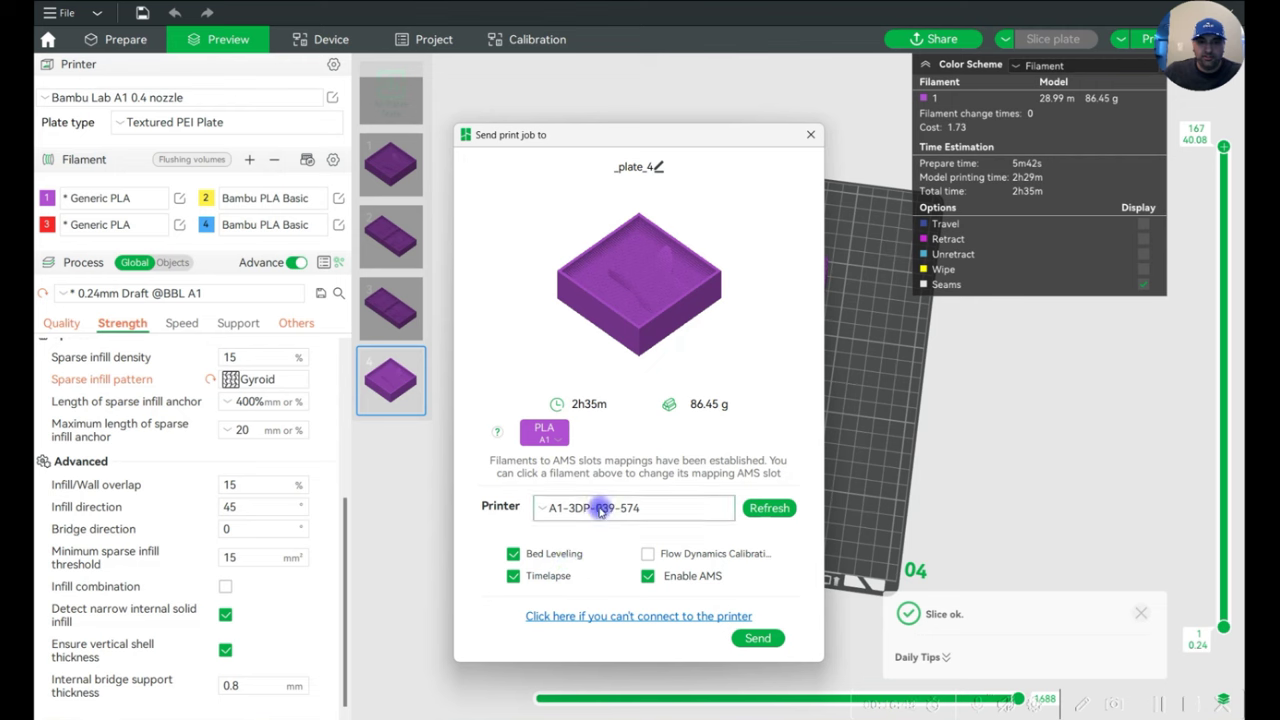
pyautogui.click(756, 639)
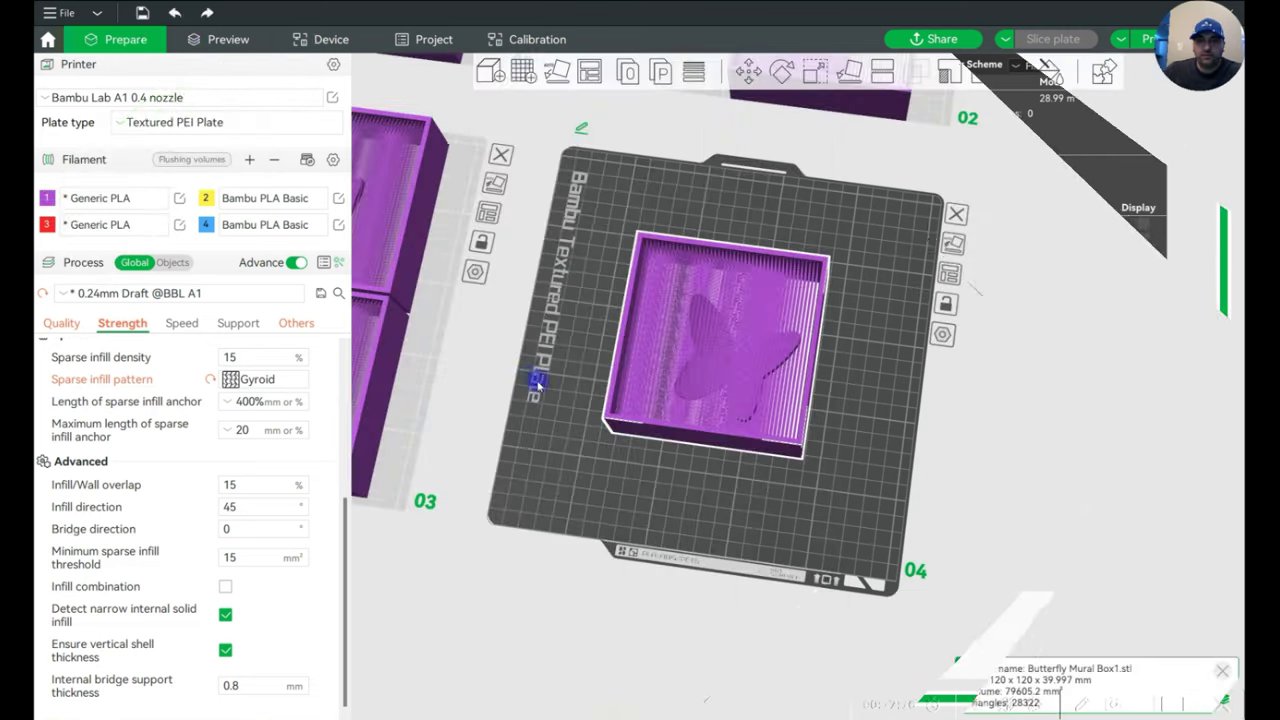
# Add plate 05, move Butterfly Mural Box2 from plate 01 onto it, and auto-arrange that plate.
pyautogui.scroll(-3, 773, 453)
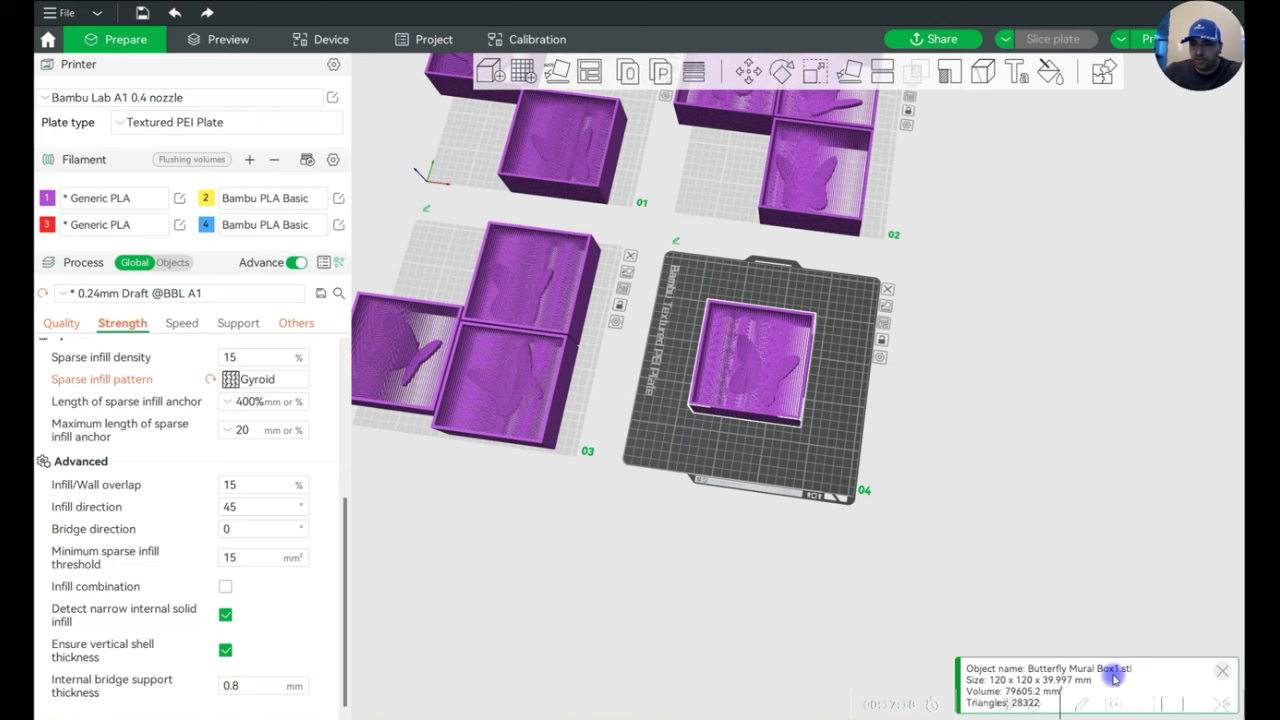
pyautogui.click(561, 280)
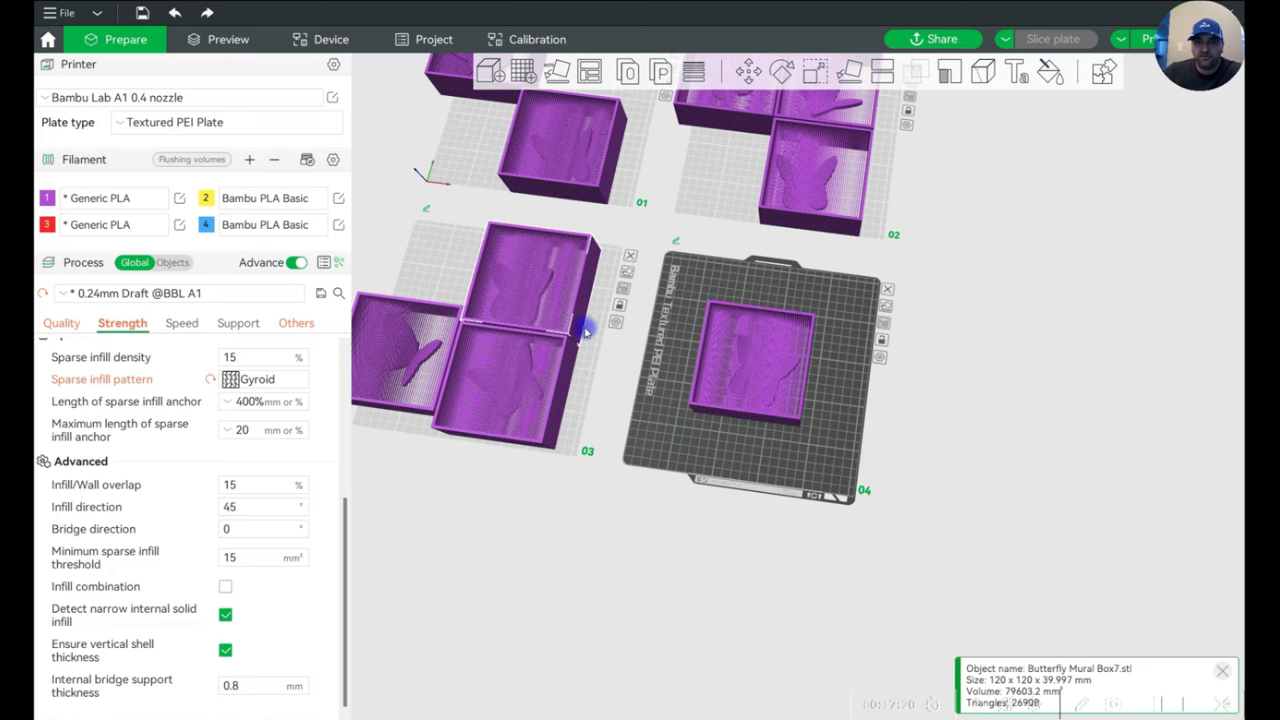
pyautogui.scroll(-2, 611, 378)
pyautogui.click(522, 72)
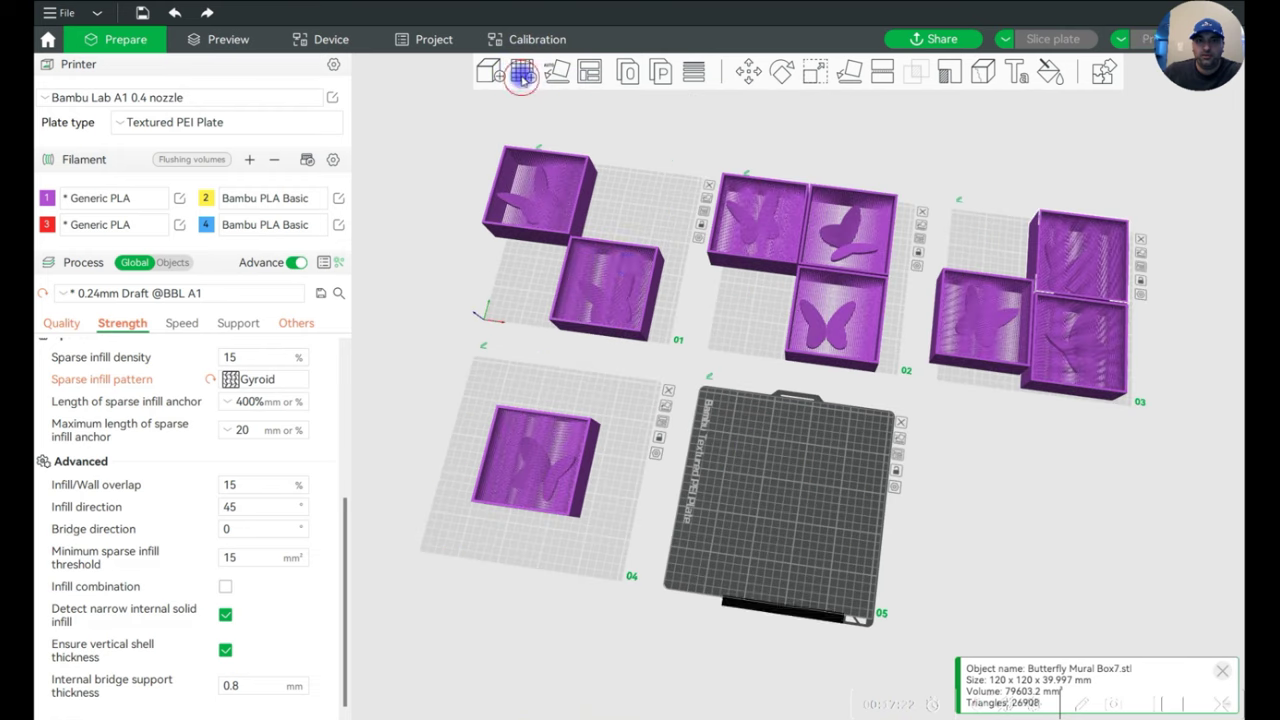
pyautogui.moveTo(609, 279); pyautogui.dragTo(793, 512)
pyautogui.click(800, 584)
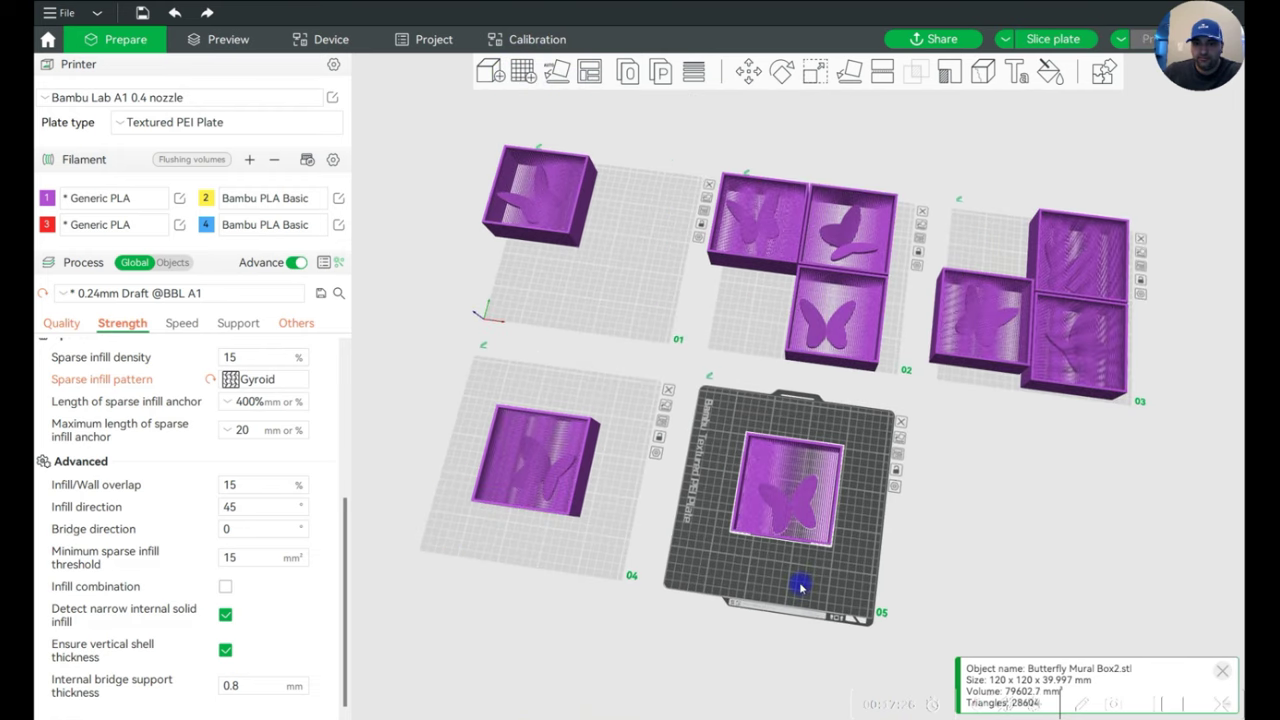
pyautogui.rightClick(800, 584)
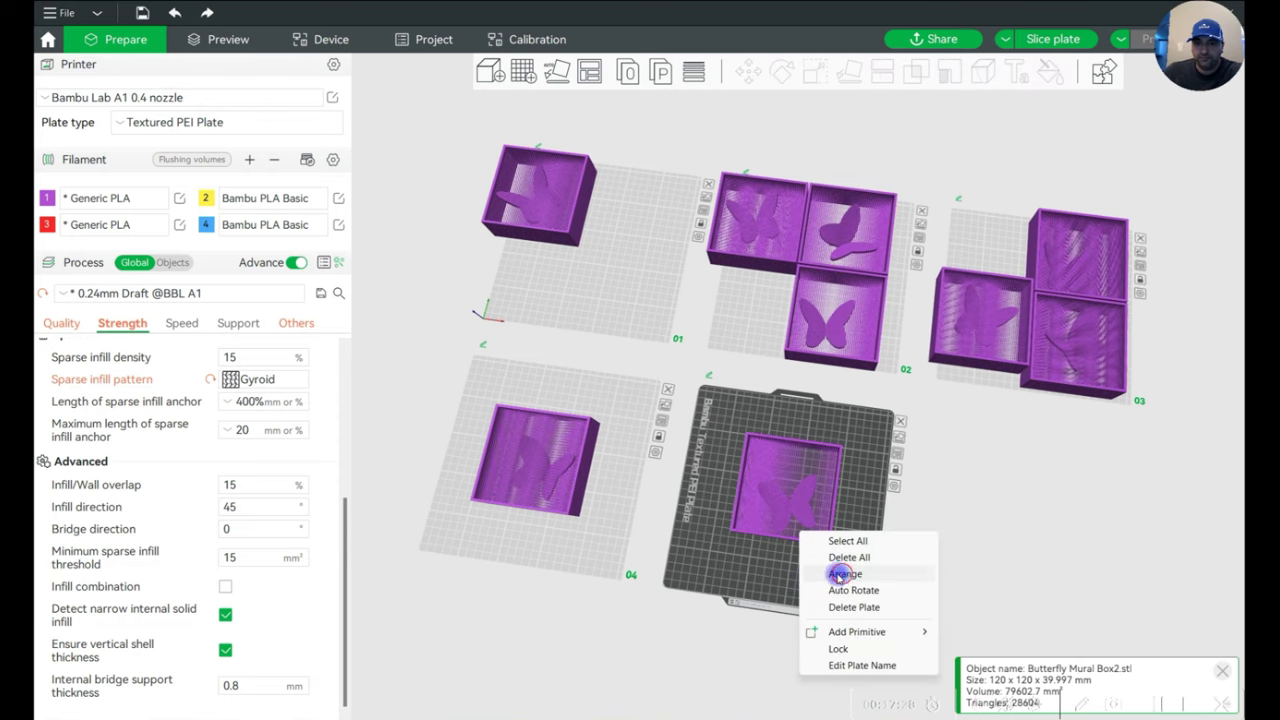
pyautogui.click(840, 572)
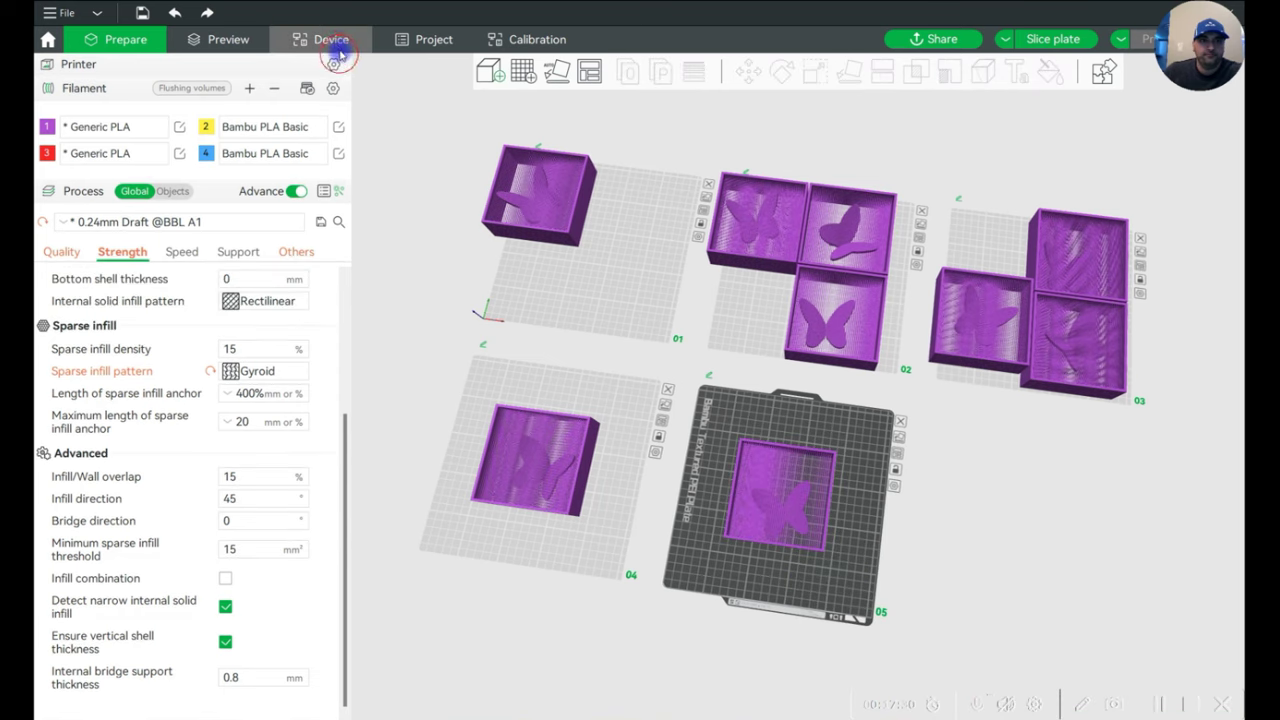
# Select the P1S device and synchronize the filament list with its AMS, discarding the changed Generic PLA settings.
pyautogui.click(325, 40)
pyautogui.click(131, 72)
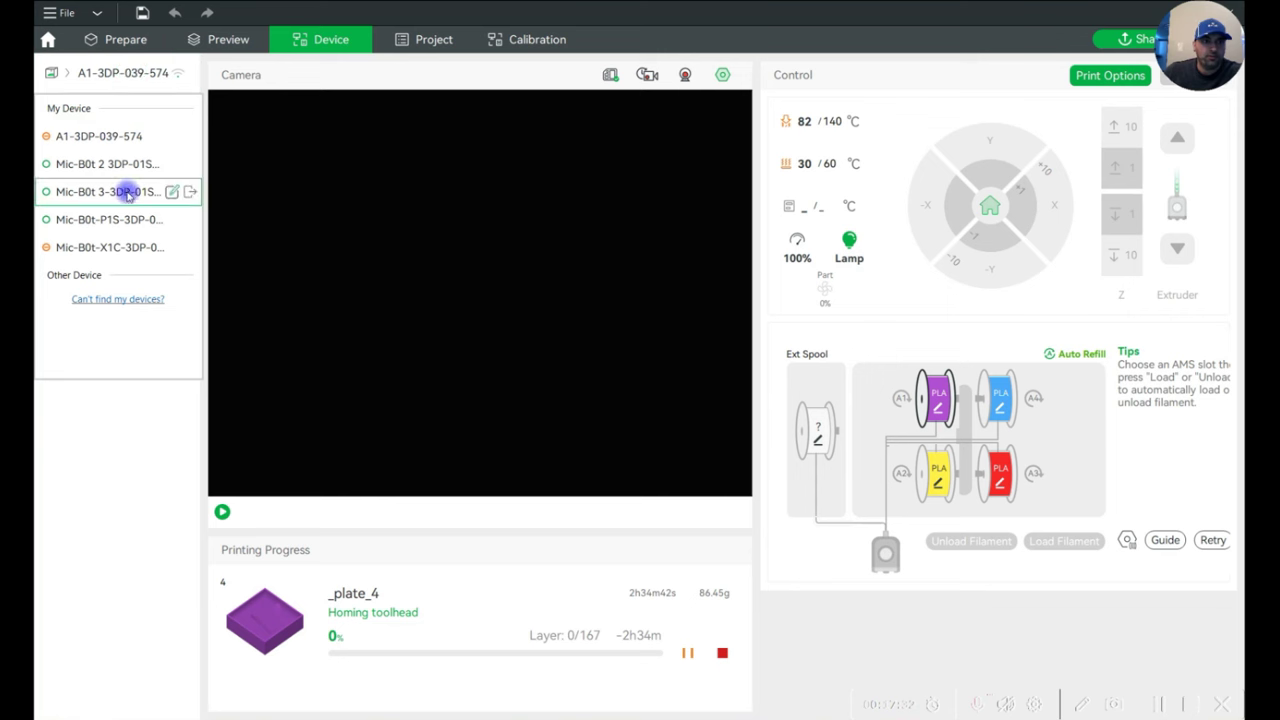
pyautogui.click(115, 218)
pyautogui.click(122, 39)
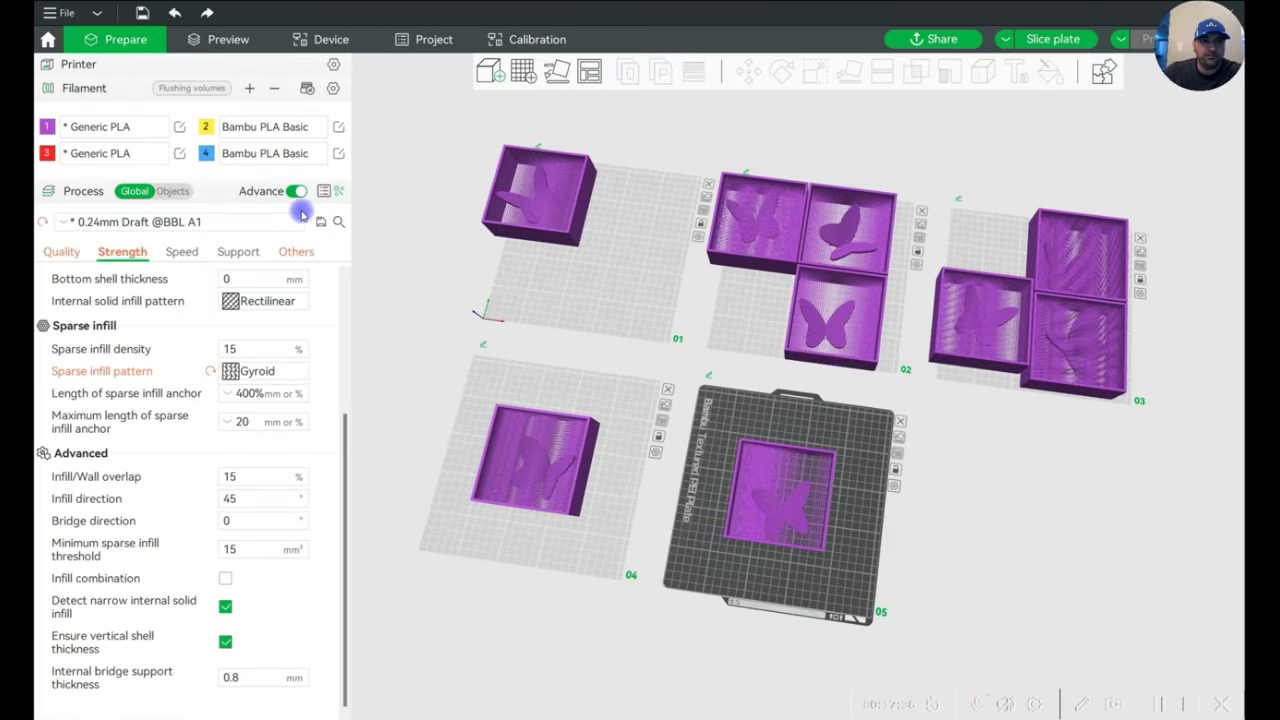
pyautogui.click(307, 89)
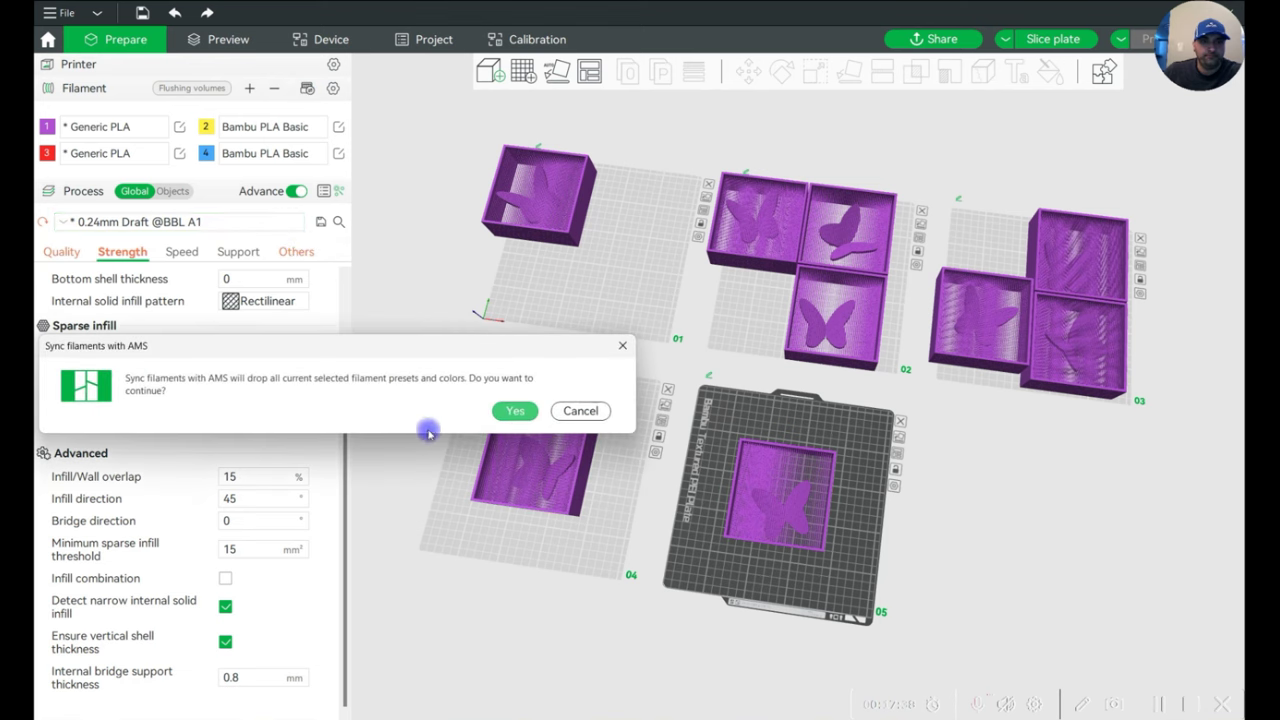
pyautogui.click(514, 411)
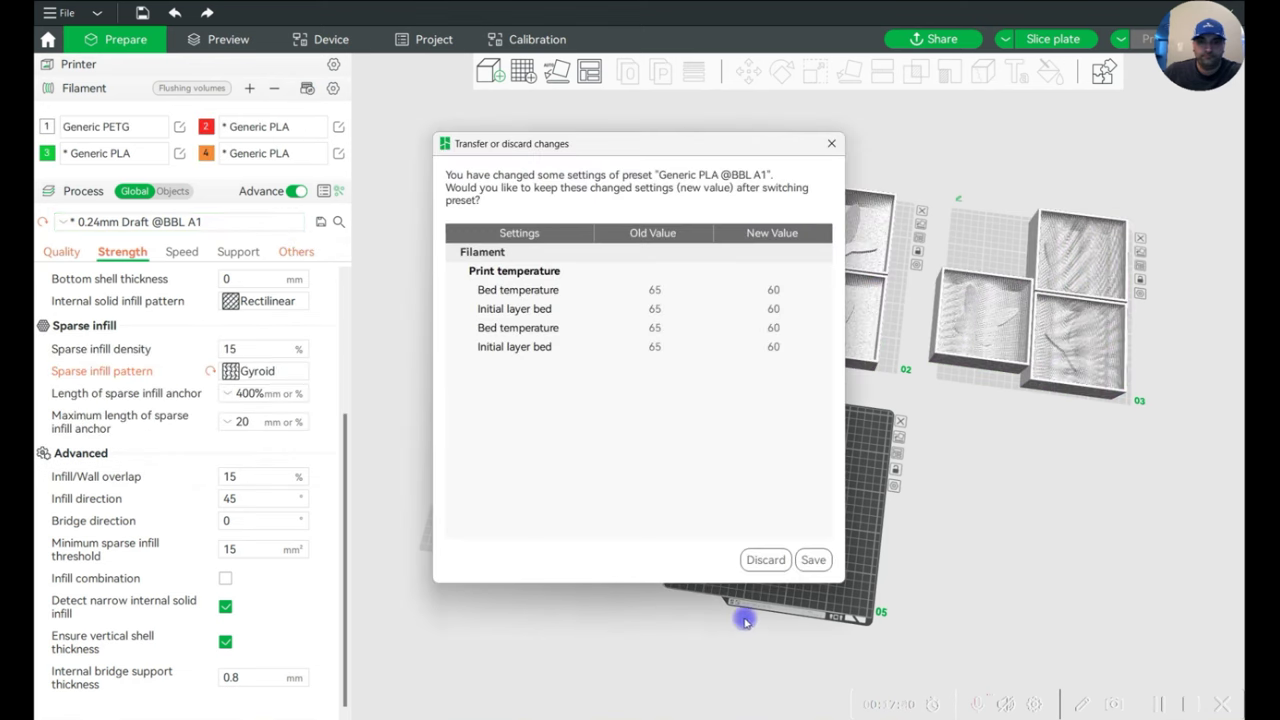
pyautogui.click(766, 560)
# Switch the printer preset to Bambu Lab P1S 0.4 nozzle and transfer the changed process settings.
pyautogui.click(118, 62)
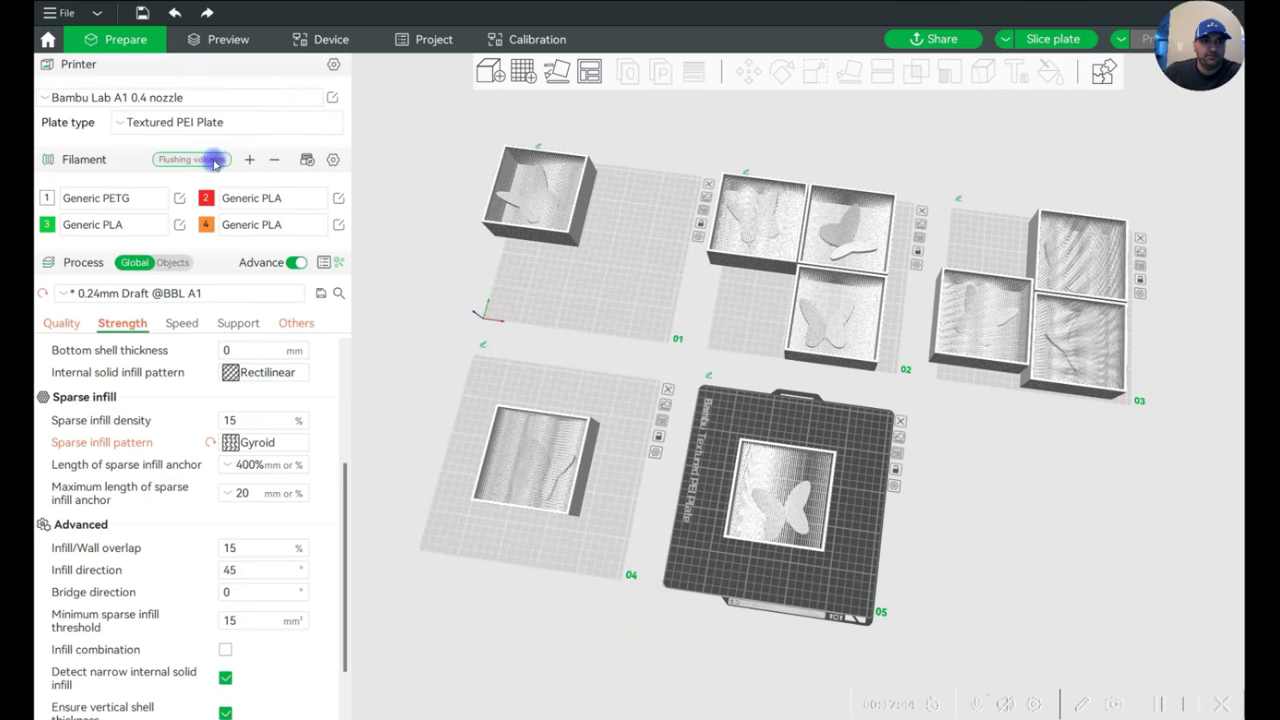
pyautogui.click(808, 494)
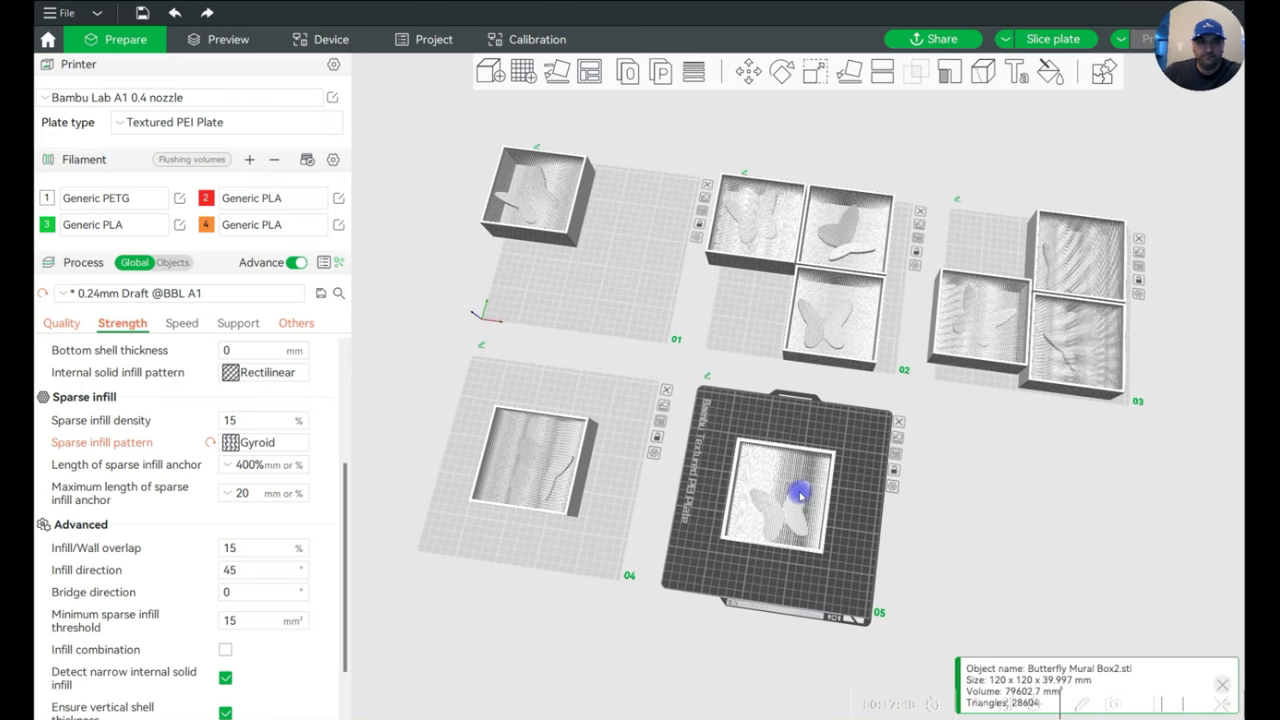
pyautogui.click(128, 99)
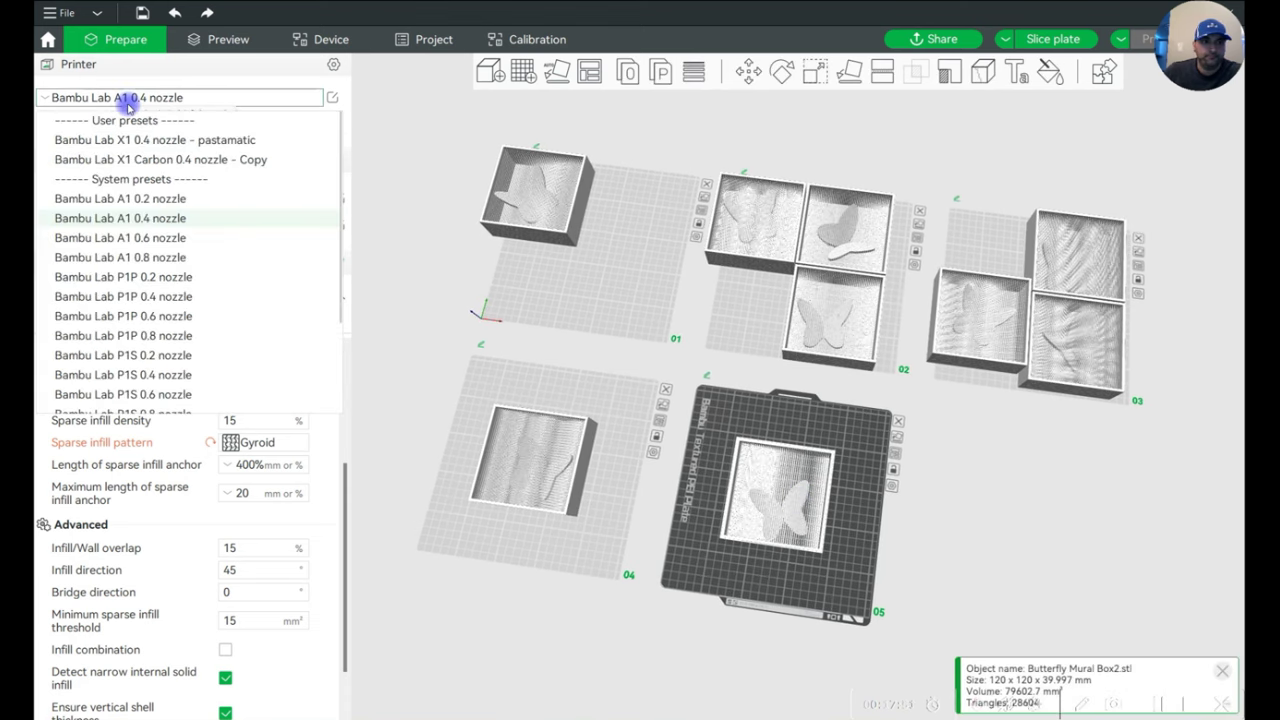
pyautogui.click(157, 375)
pyautogui.click(707, 572)
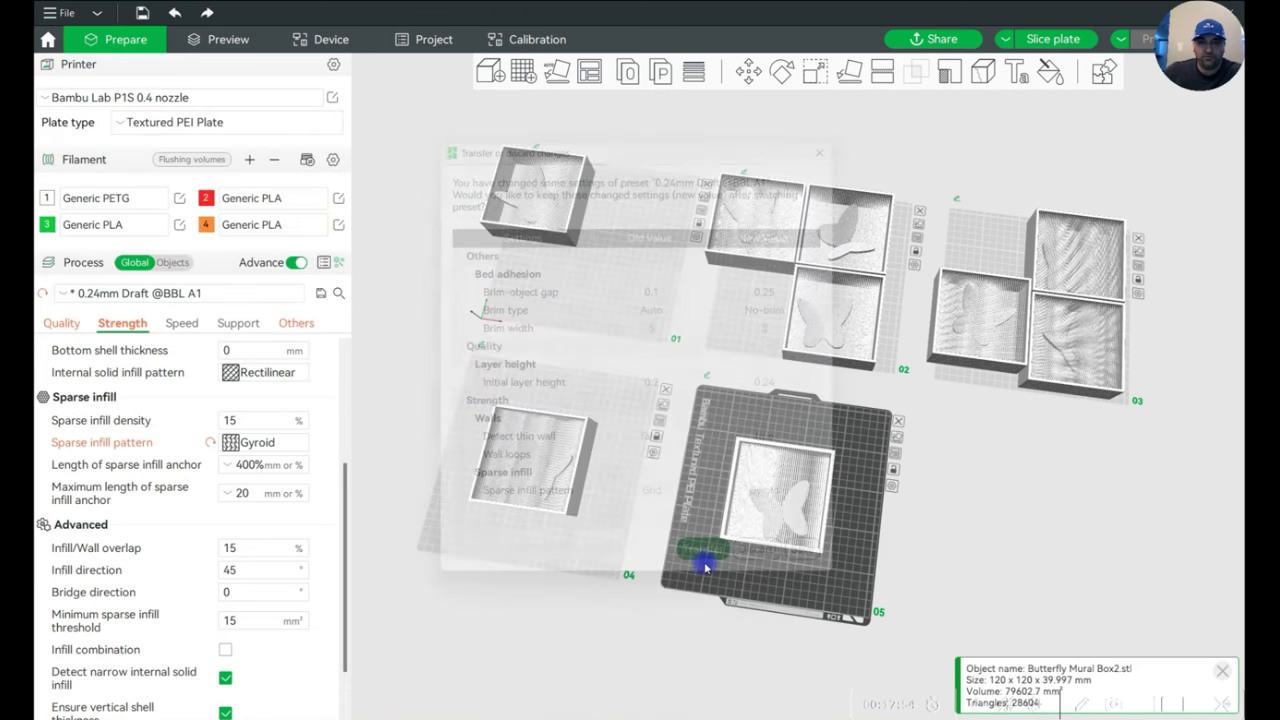
# Assign Filament 2, the red Generic PLA, to Butterfly Mural Box2 on plate 05.
pyautogui.rightClick(780, 445)
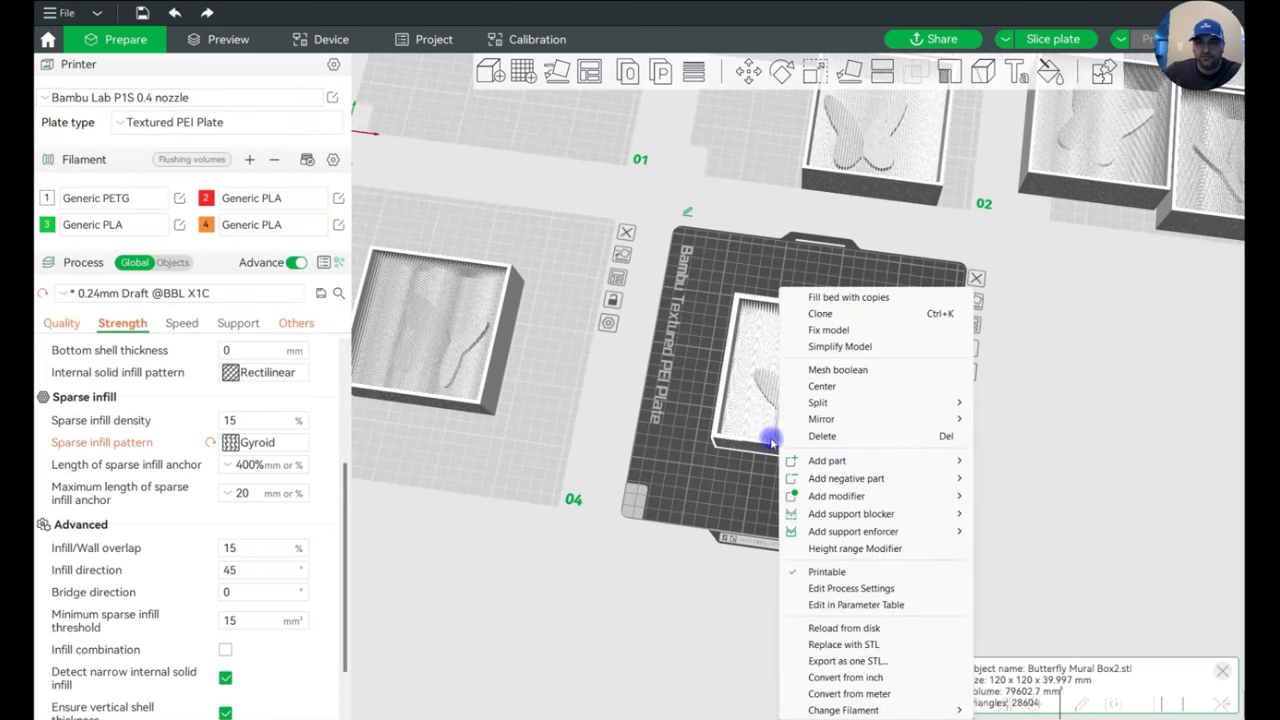
pyautogui.moveTo(900, 709)
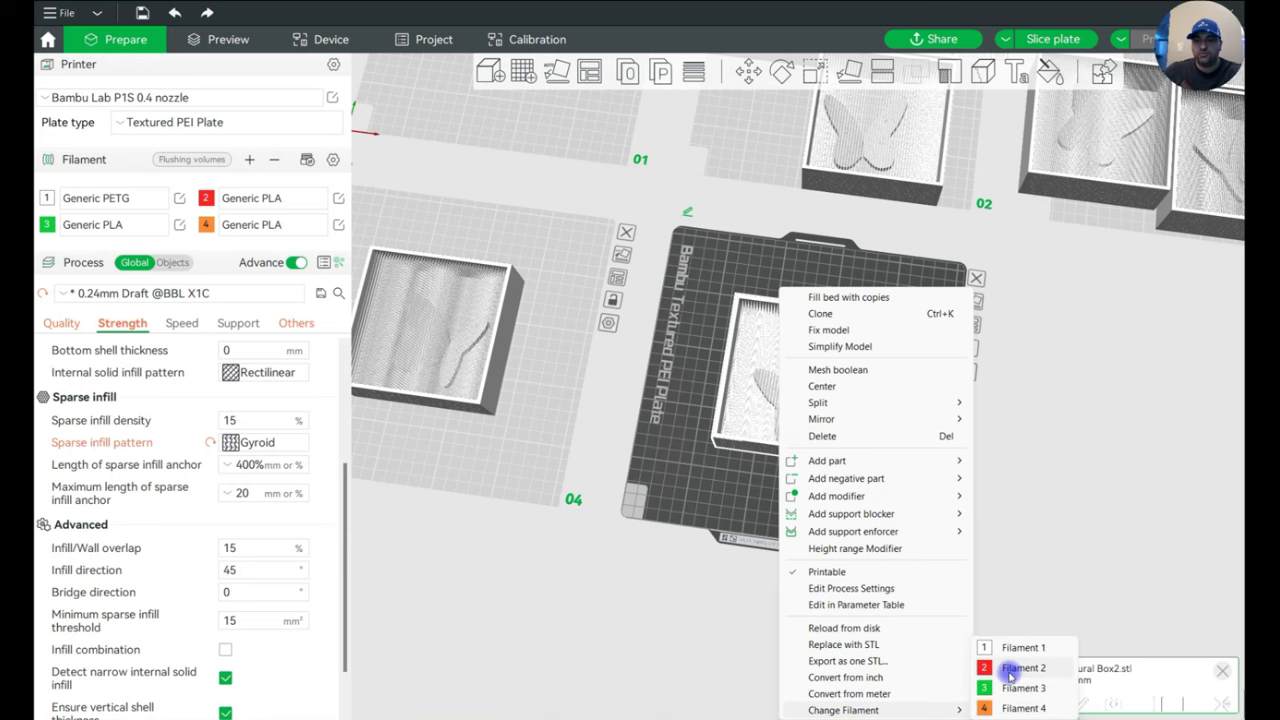
pyautogui.click(1012, 677)
pyautogui.moveTo(1063, 443); pyautogui.dragTo(1087, 463)
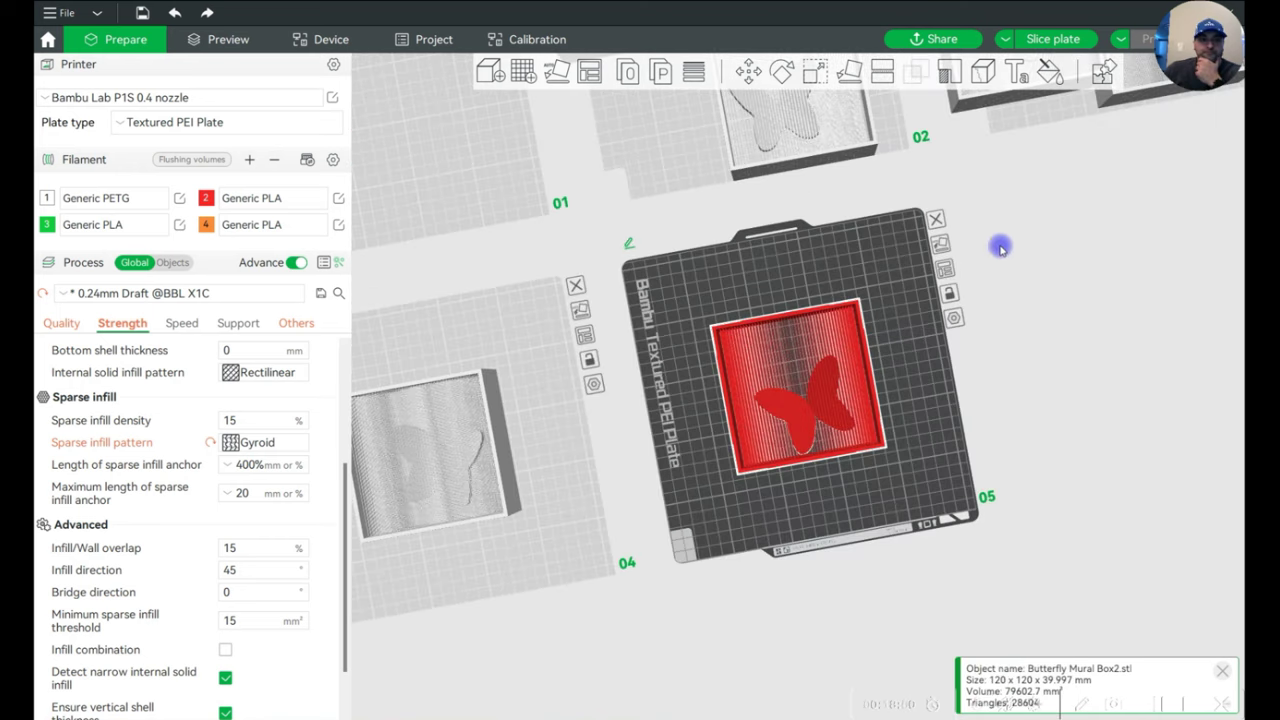
# Slice plate 05 and send its print job to the P1S printer.
pyautogui.click(1053, 39)
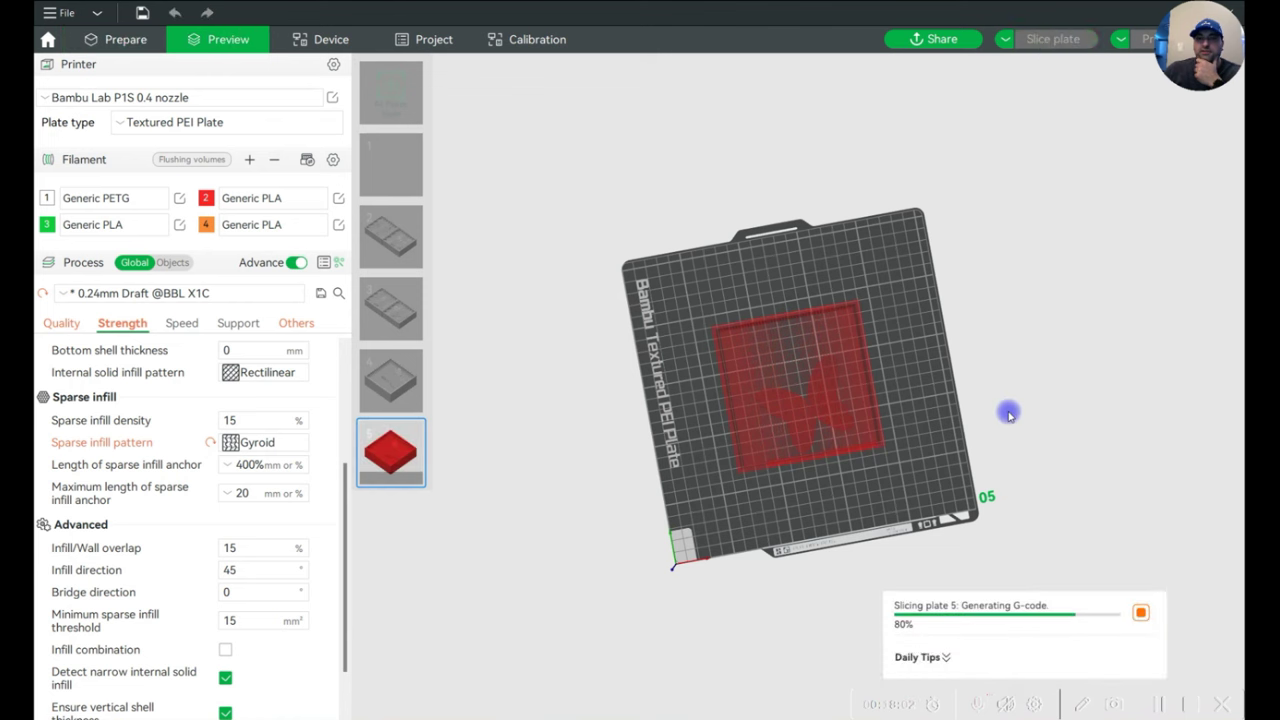
pyautogui.moveTo(1026, 409); pyautogui.dragTo(1037, 429)
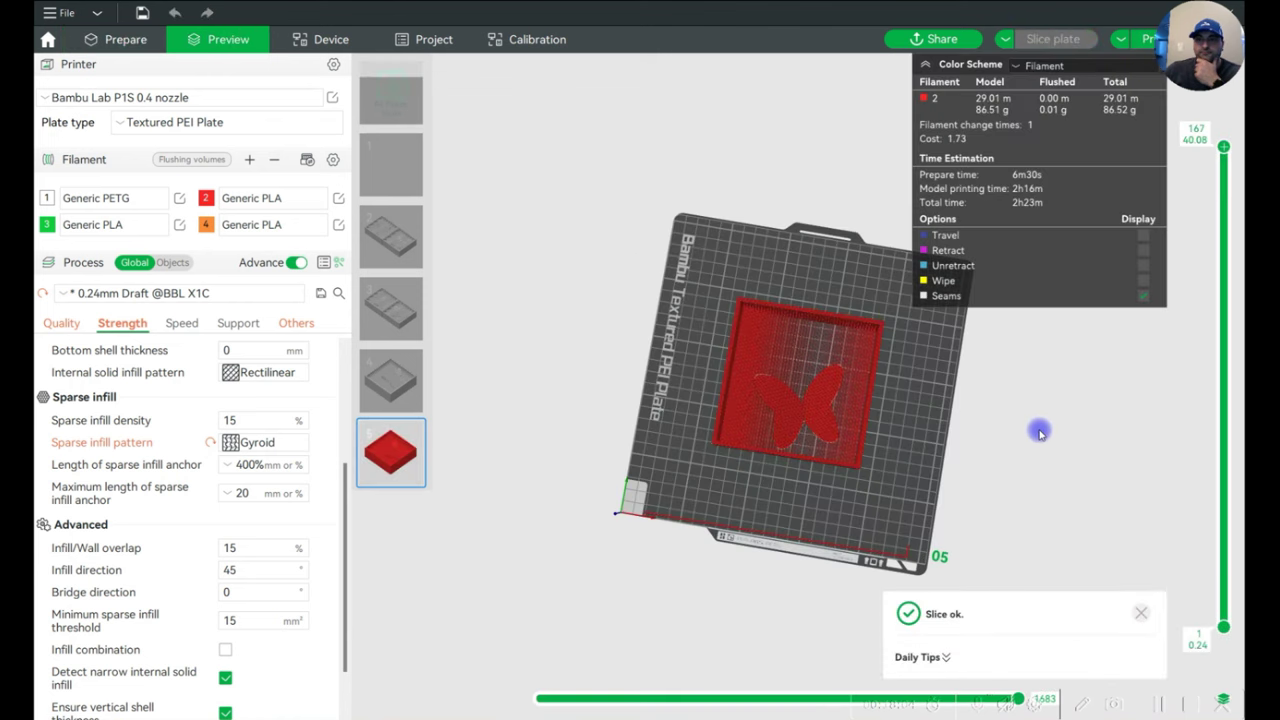
pyautogui.click(1145, 37)
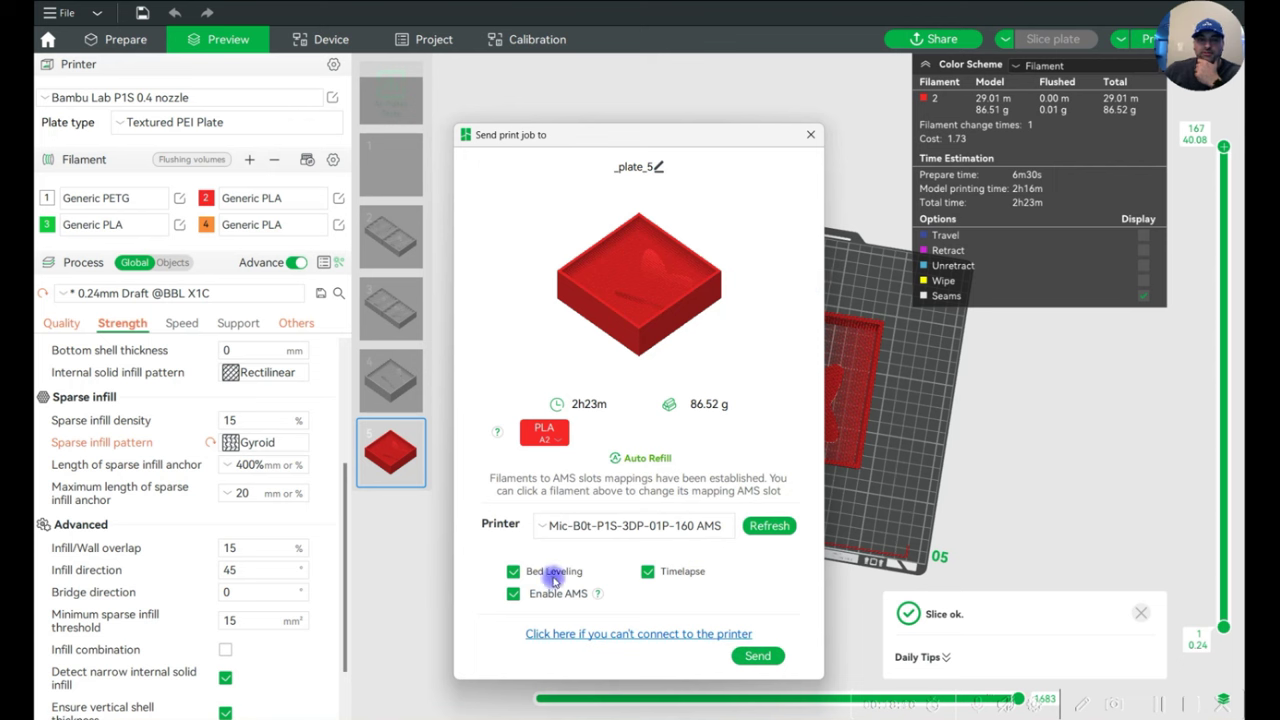
pyautogui.click(758, 657)
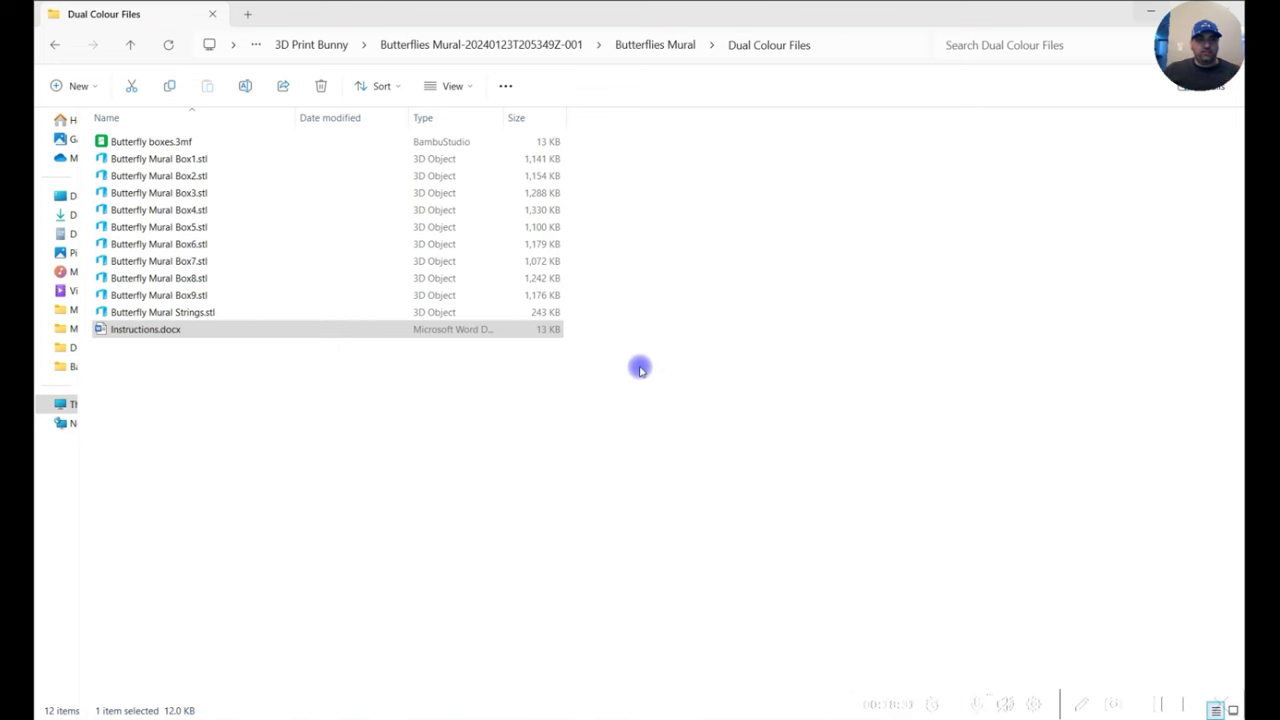
# In File Explorer, go from the Dual Colour Files folder back to 3D Print Bunny and open its Lotus Flowers folder.
pyautogui.click(622, 368)
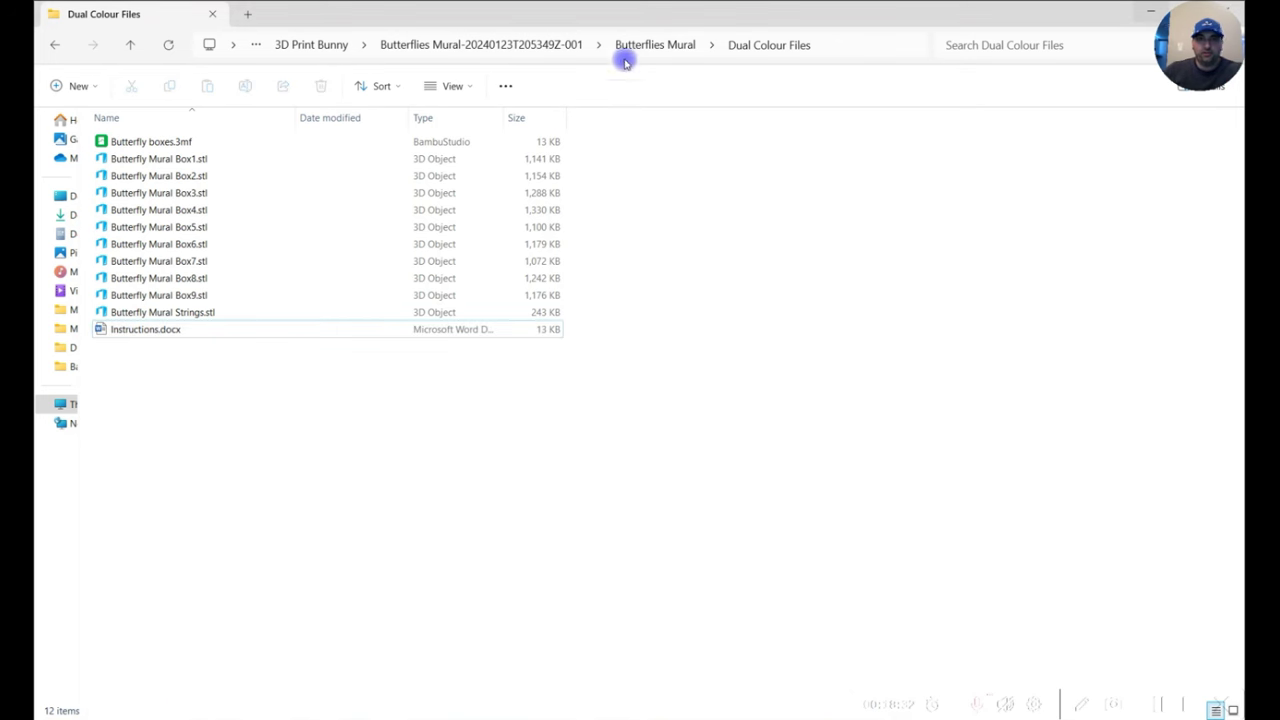
pyautogui.click(477, 44)
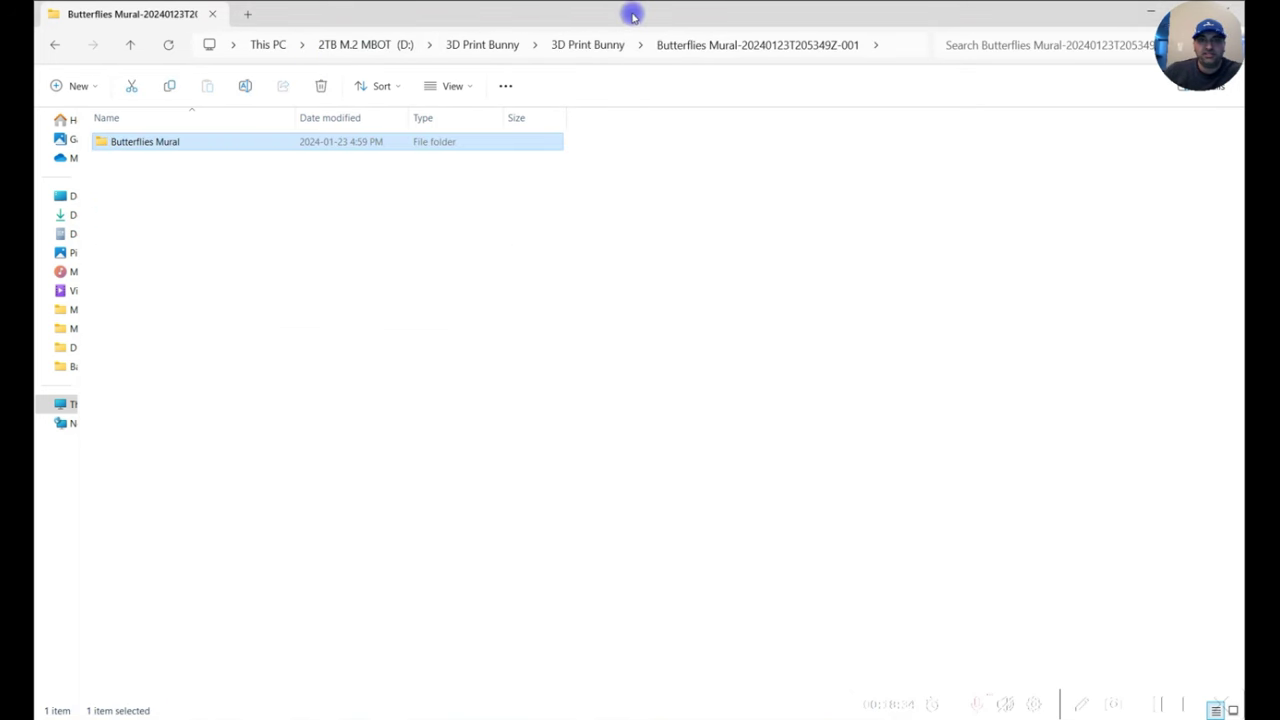
pyautogui.click(589, 45)
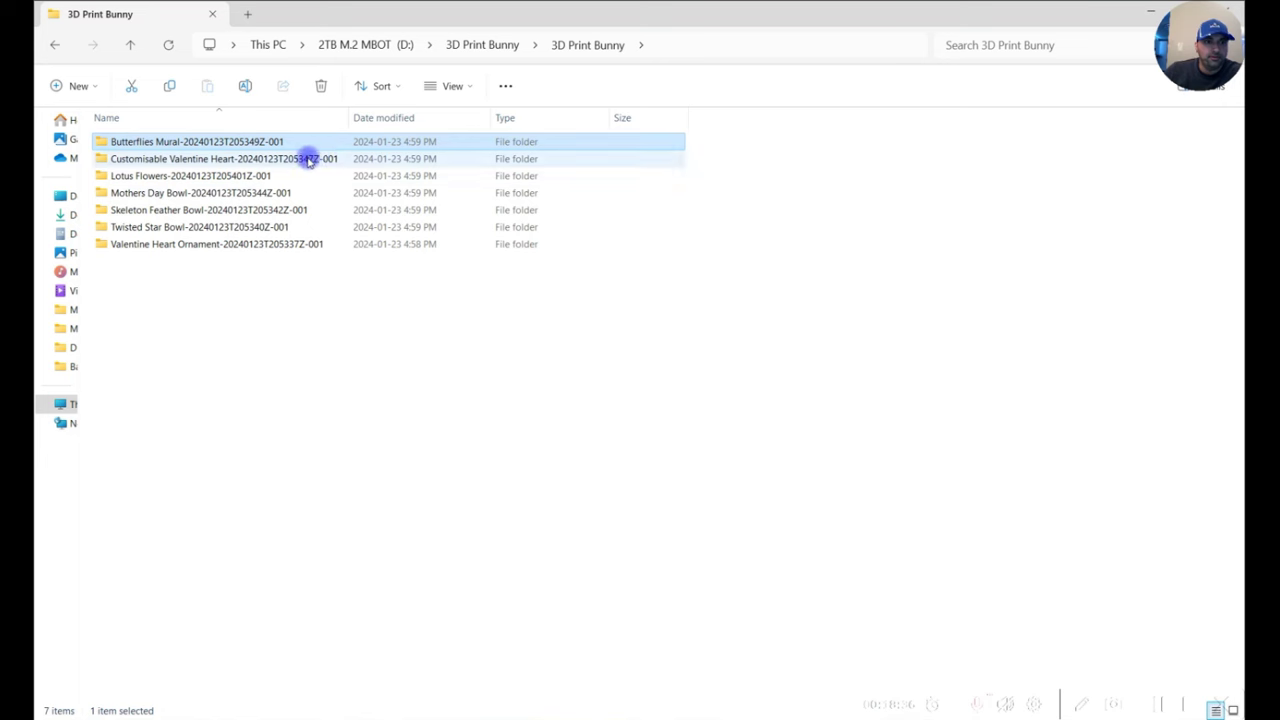
pyautogui.doubleClick(280, 175)
pyautogui.doubleClick(245, 142)
# View the photo 5a.jpg of the printed lotus flower up close, then close it.
pyautogui.click(140, 170)
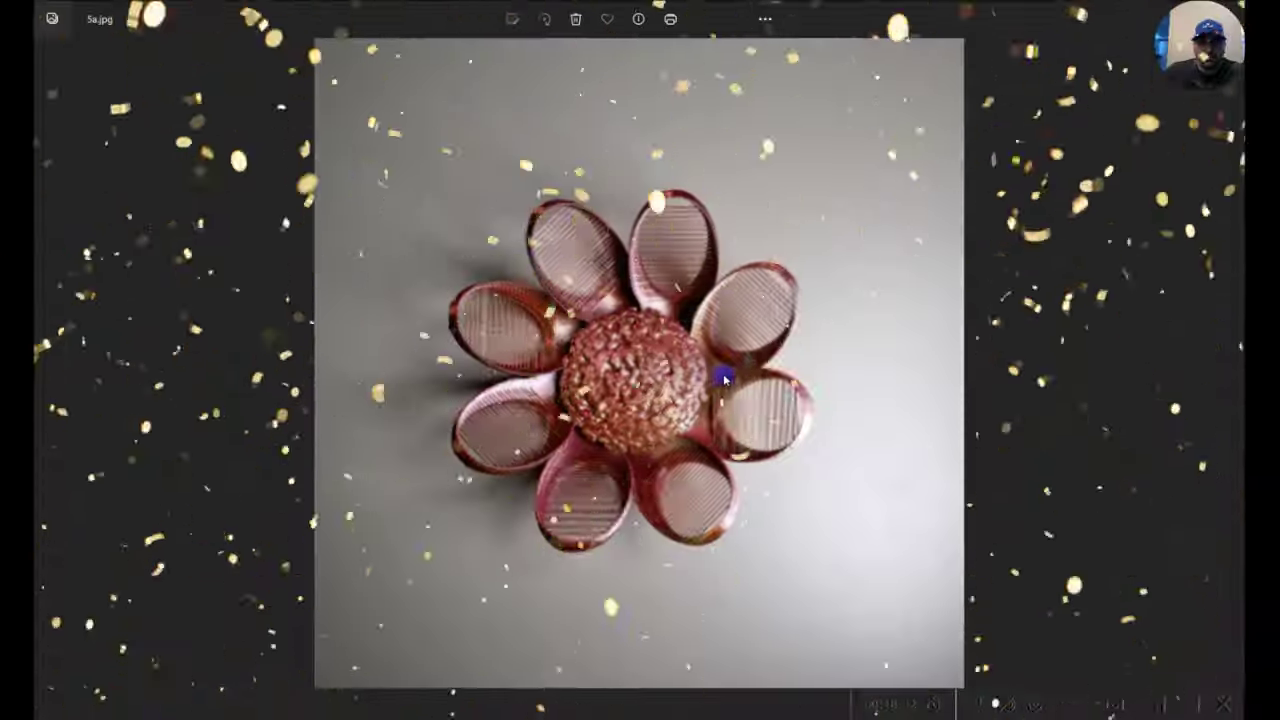
pyautogui.scroll(4, 686, 391)
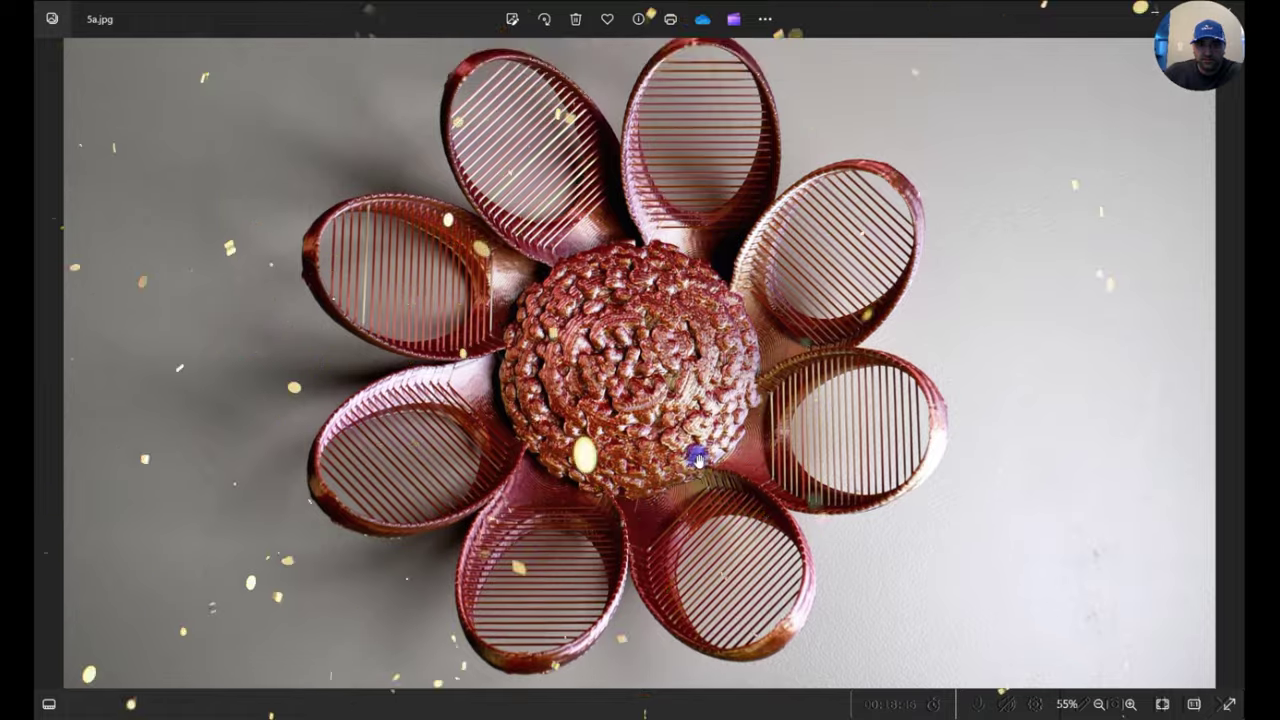
pyautogui.scroll(-3, 906, 600)
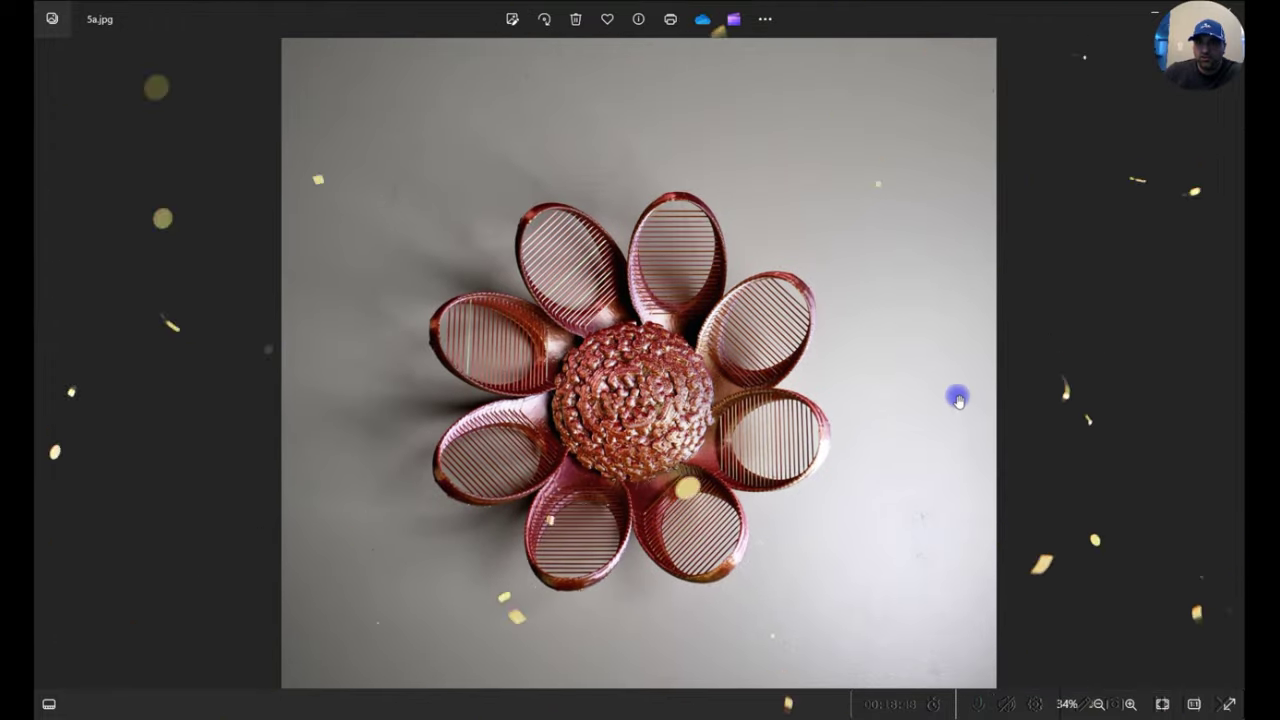
pyautogui.hotkey('alt', 'F4')
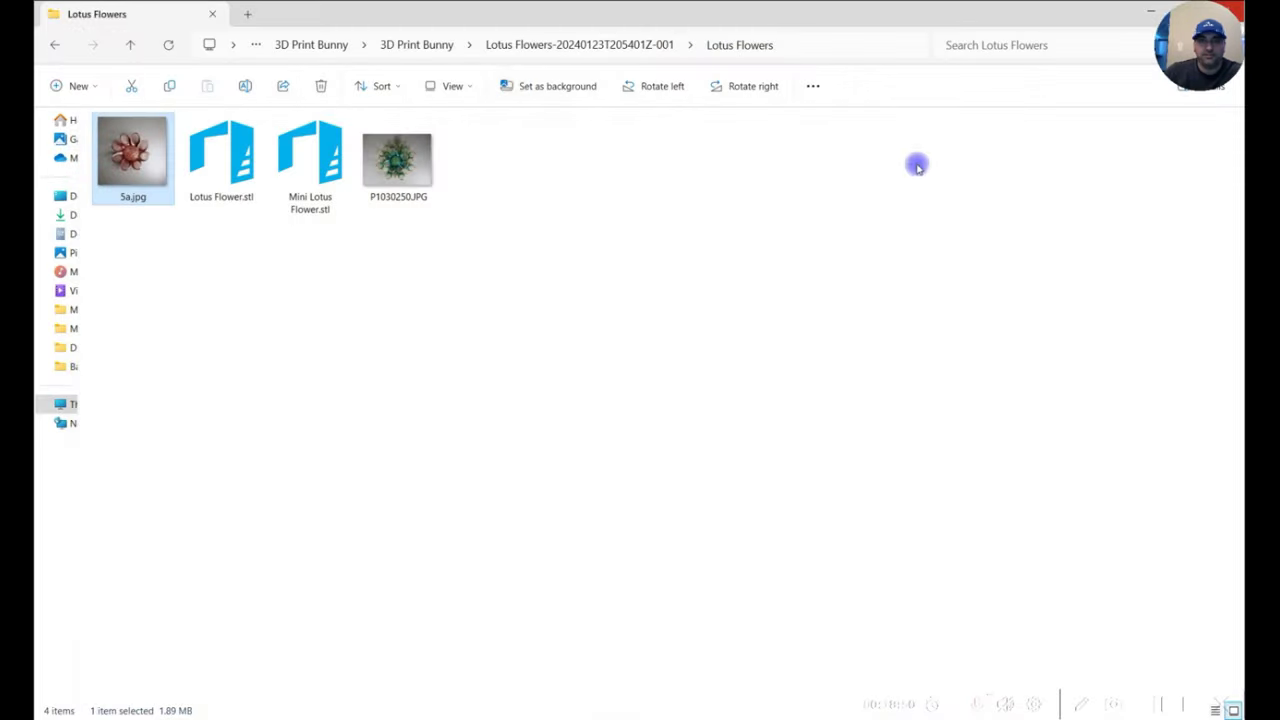
# Load Lotus Flower.stl into a new Bambu Studio project.
pyautogui.click(292, 155)
pyautogui.click(217, 165)
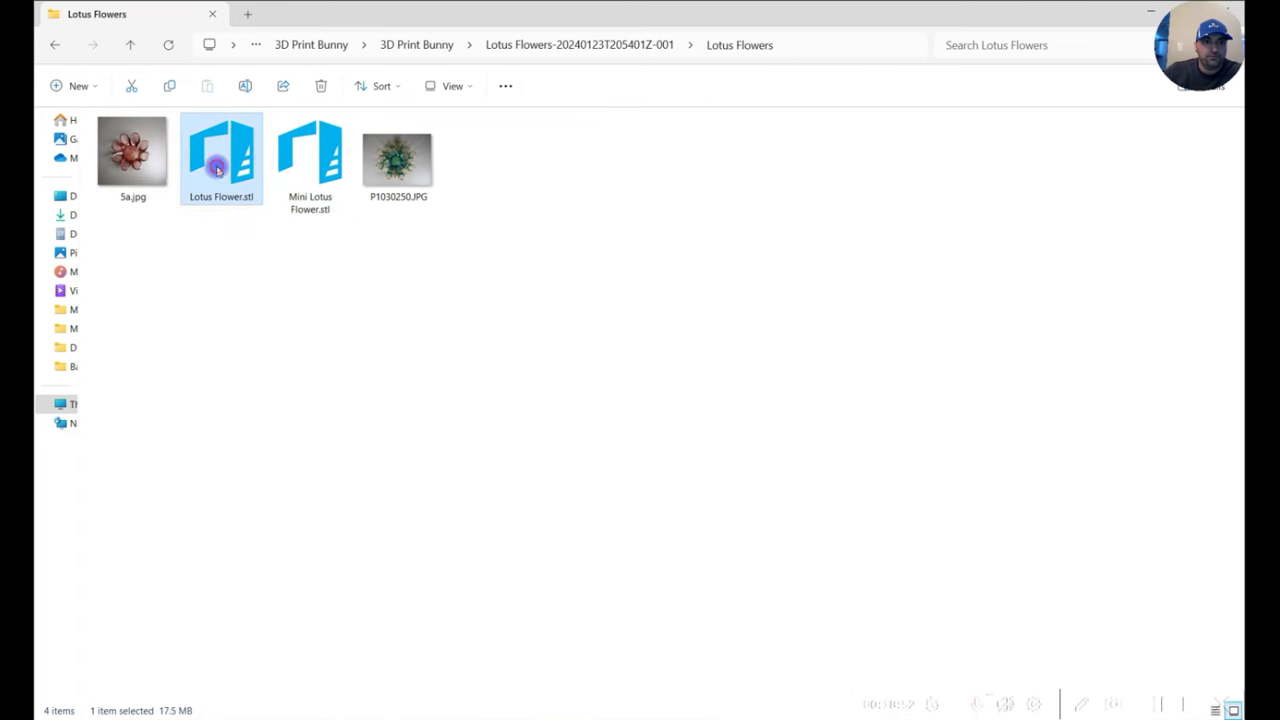
pyautogui.click(217, 177)
pyautogui.click(217, 177)
pyautogui.click(594, 601)
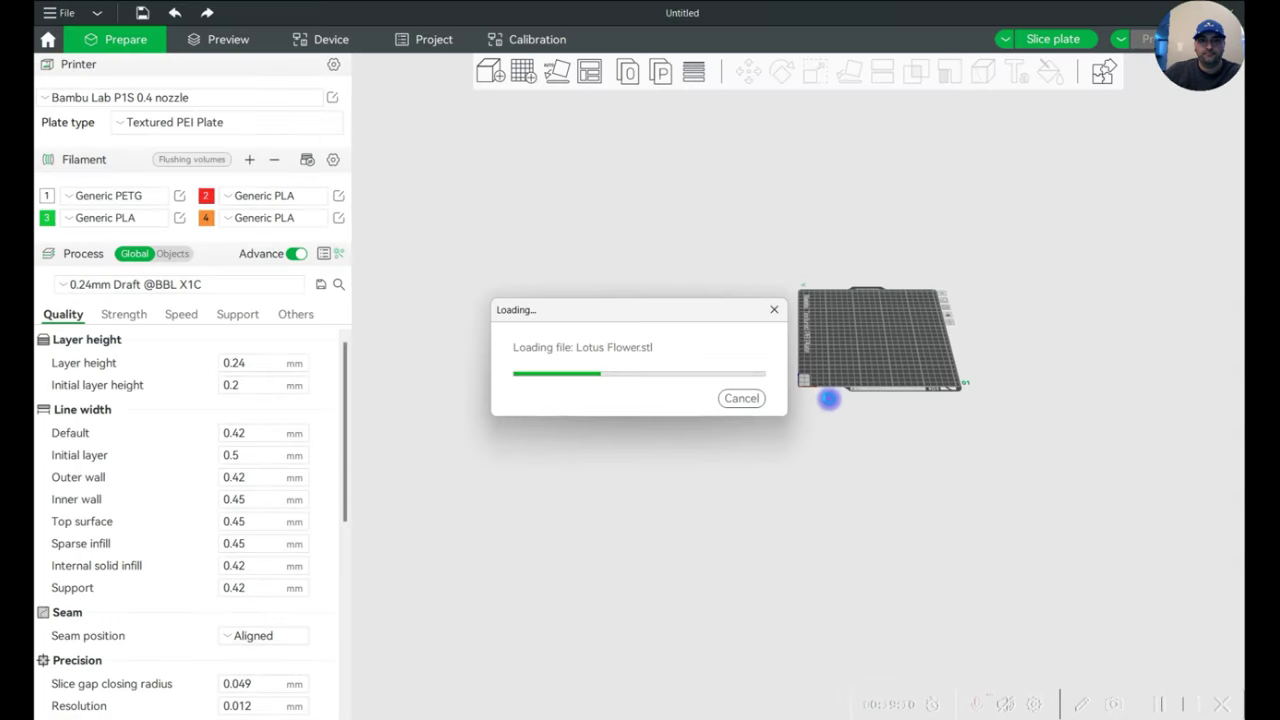
pyautogui.scroll(5, 921, 373)
pyautogui.moveTo(997, 431); pyautogui.dragTo(843, 546)
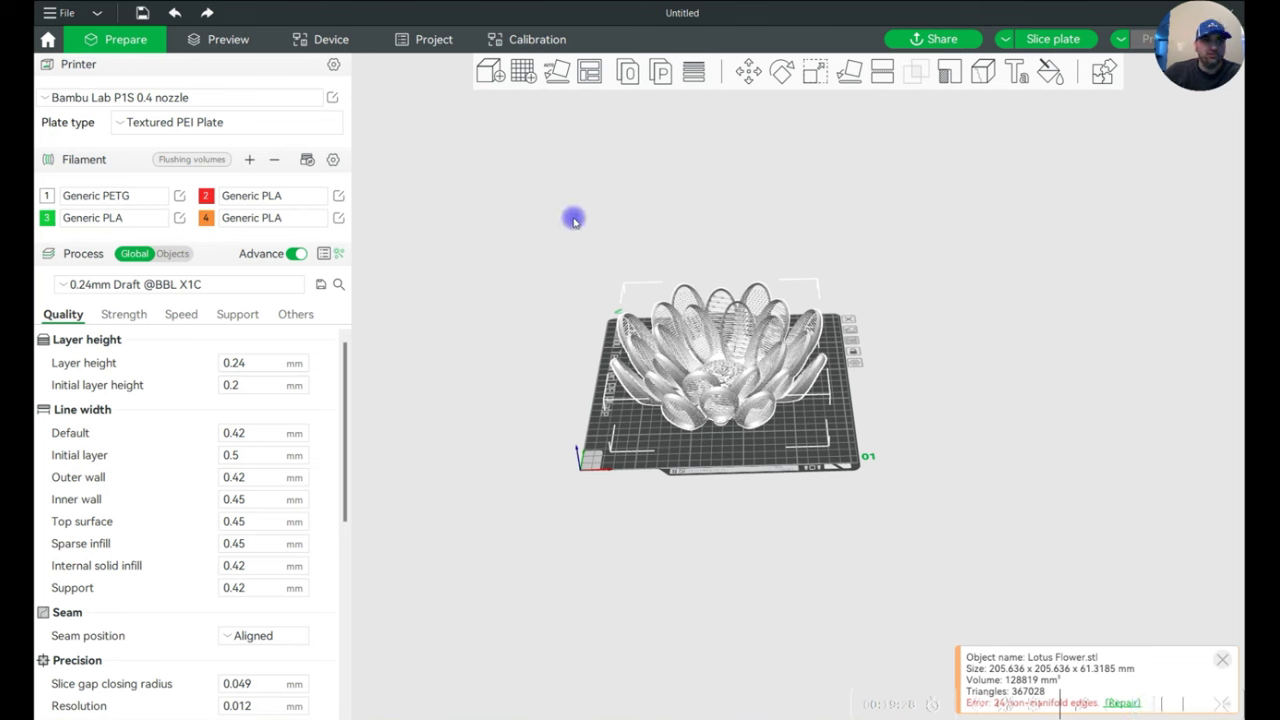
# Set the printer preset to Bambu Lab P1P 0.4 nozzle and choose the Mic-B0t 2 device for the lotus flower project.
pyautogui.click(205, 98)
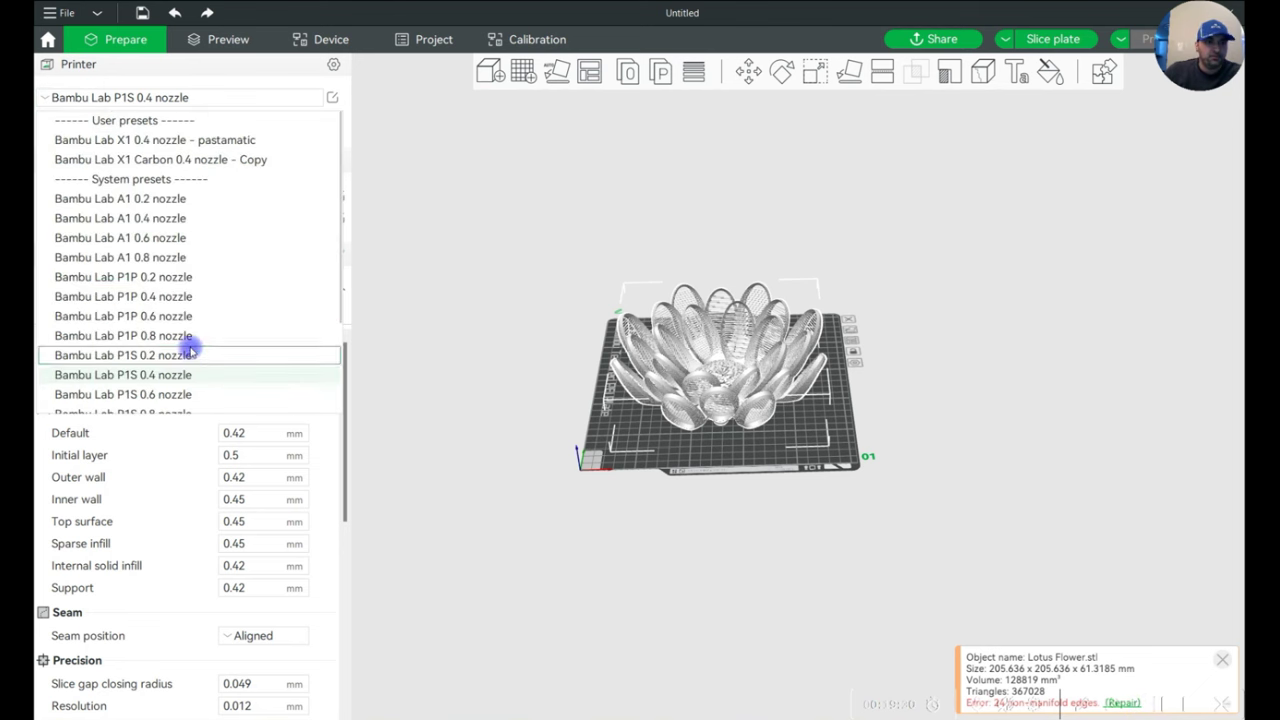
pyautogui.click(190, 296)
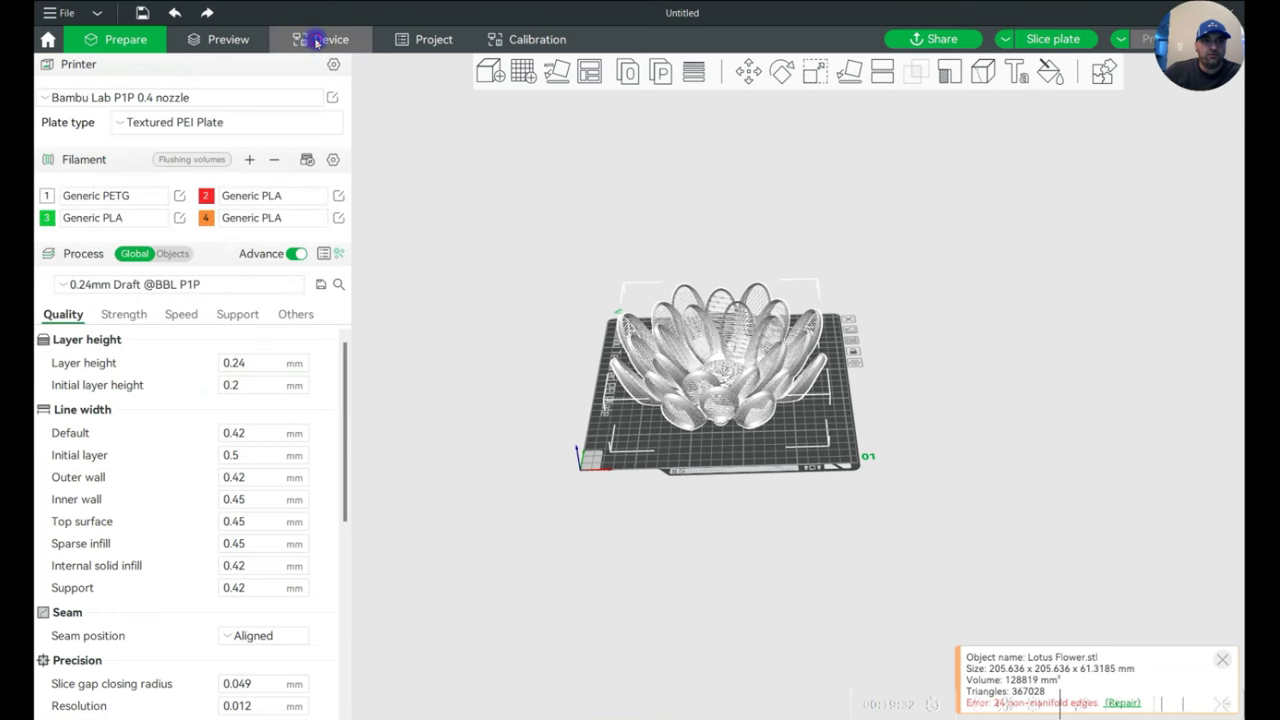
pyautogui.click(316, 40)
pyautogui.click(160, 74)
pyautogui.click(147, 166)
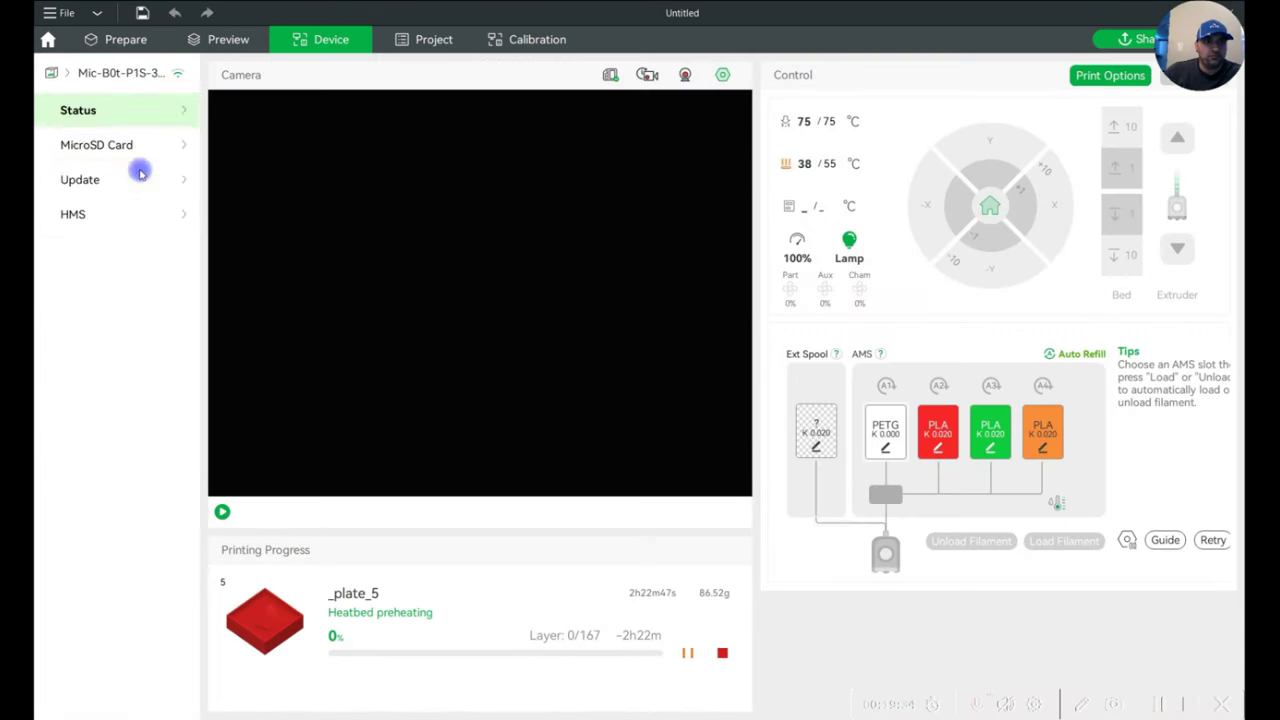
pyautogui.click(125, 39)
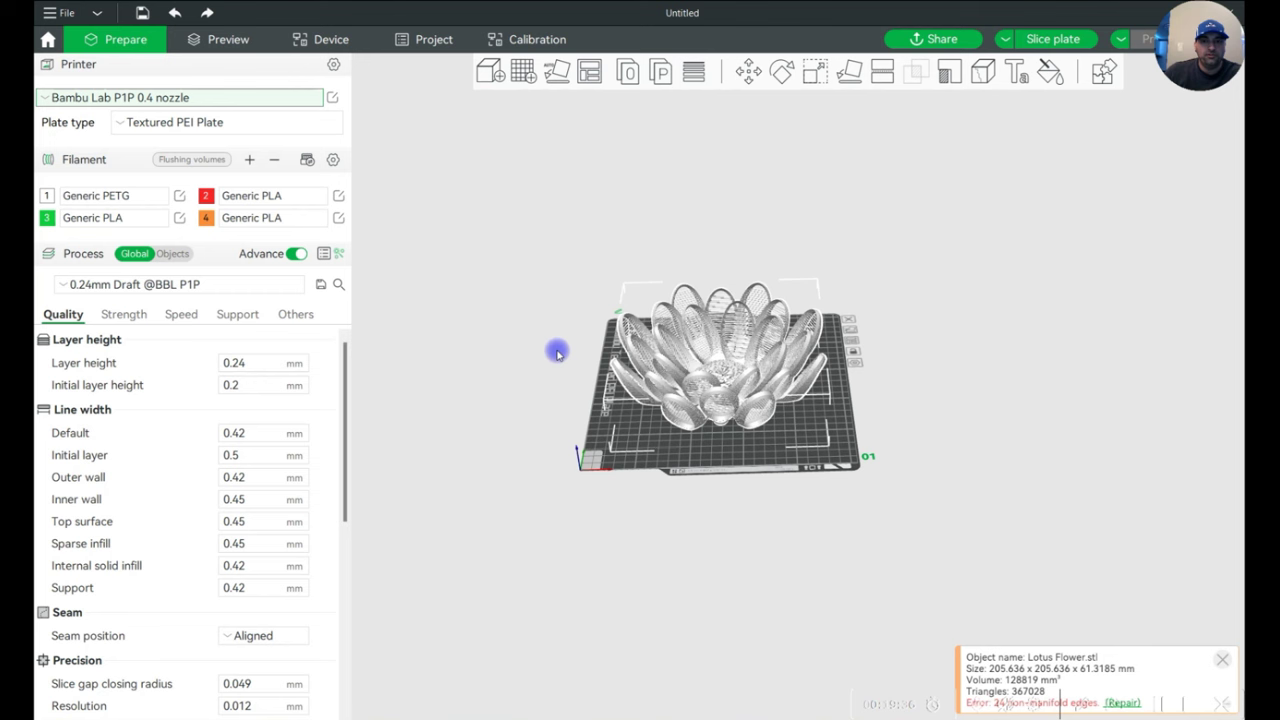
# Sync the project's filament presets with the AMS and assign Filament 3, the light blue PolyLite PLA, to the lotus flower.
pyautogui.click(306, 160)
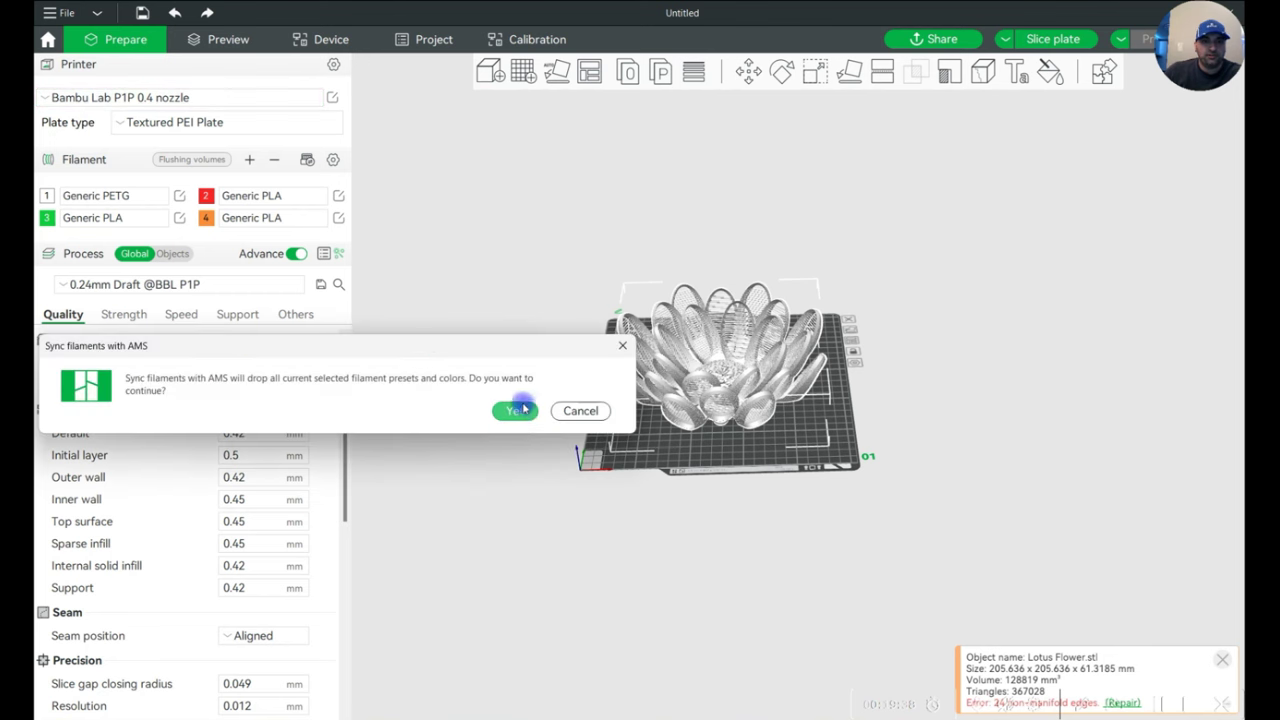
pyautogui.click(510, 409)
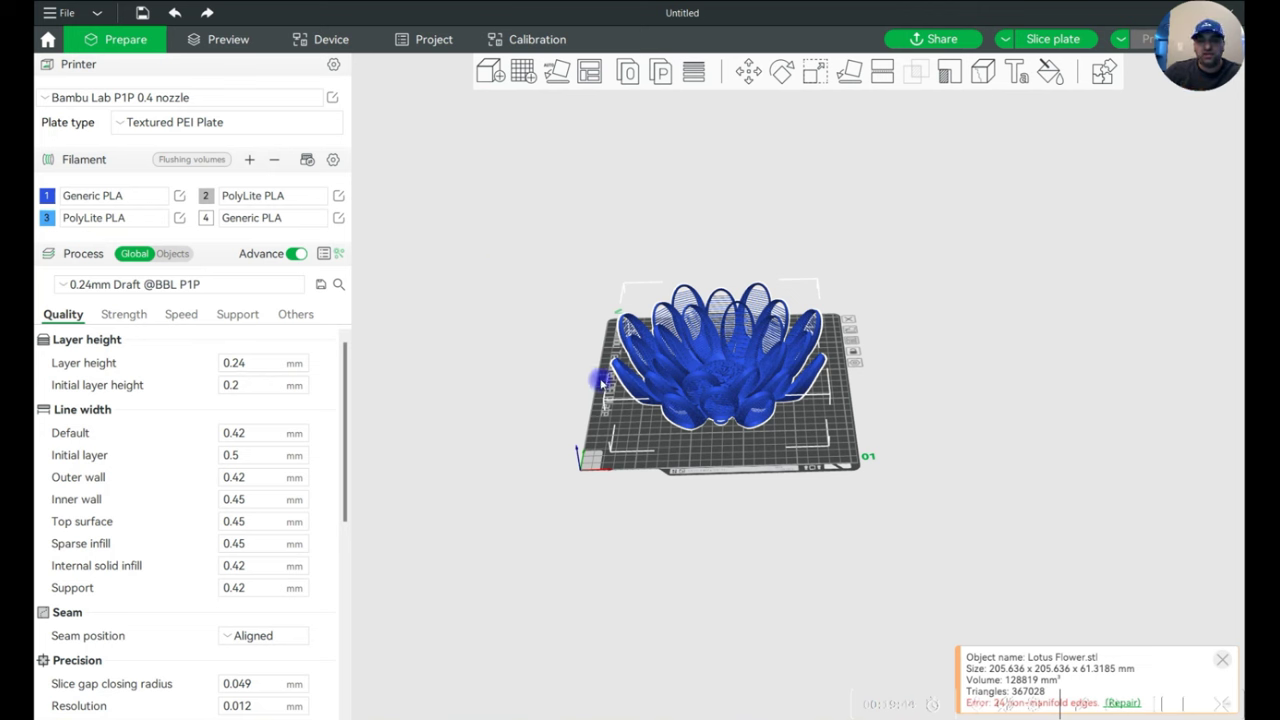
pyautogui.scroll(2, 690, 527)
pyautogui.moveTo(975, 436); pyautogui.dragTo(891, 486)
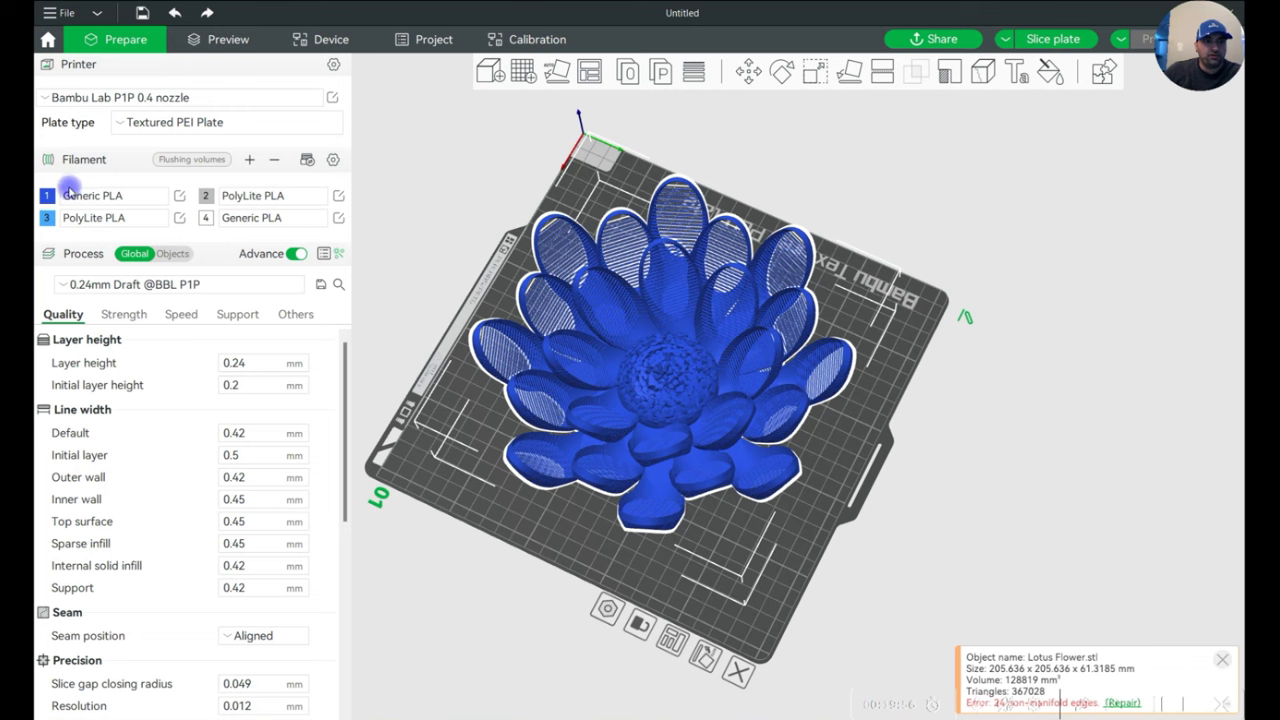
pyautogui.rightClick(632, 321)
pyautogui.moveTo(712, 690)
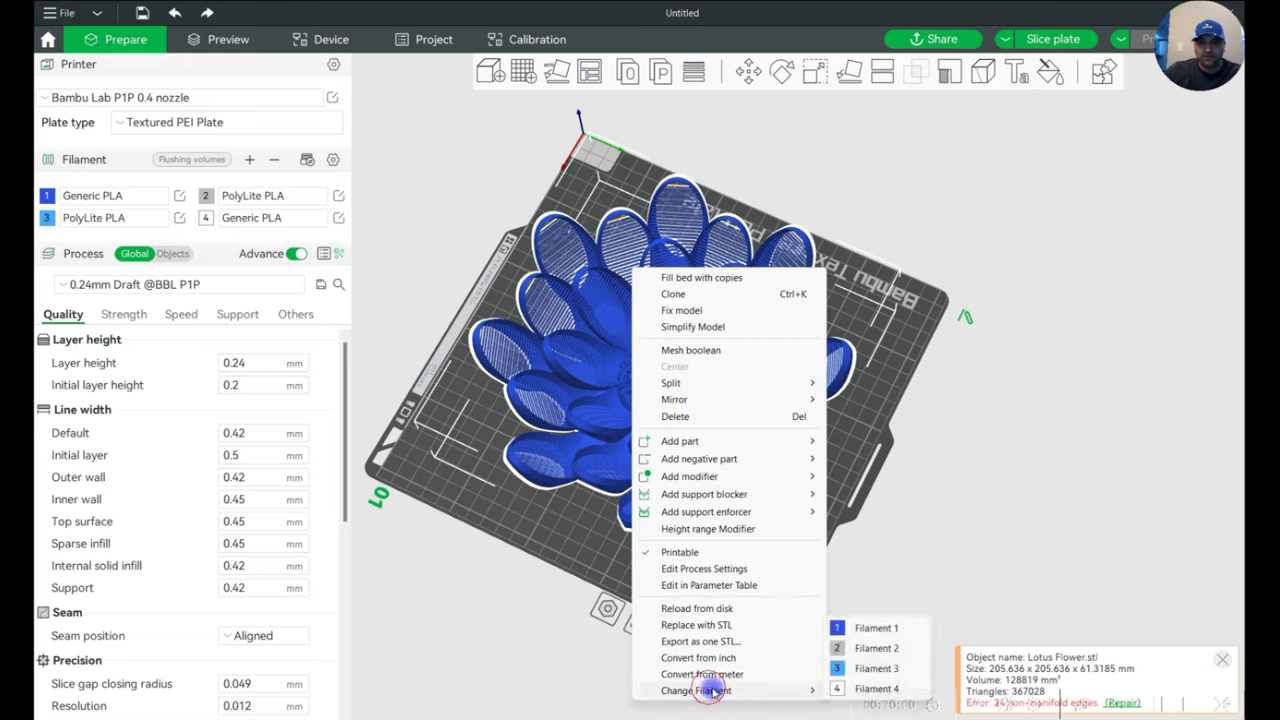
pyautogui.click(862, 668)
pyautogui.moveTo(760, 574); pyautogui.dragTo(697, 626)
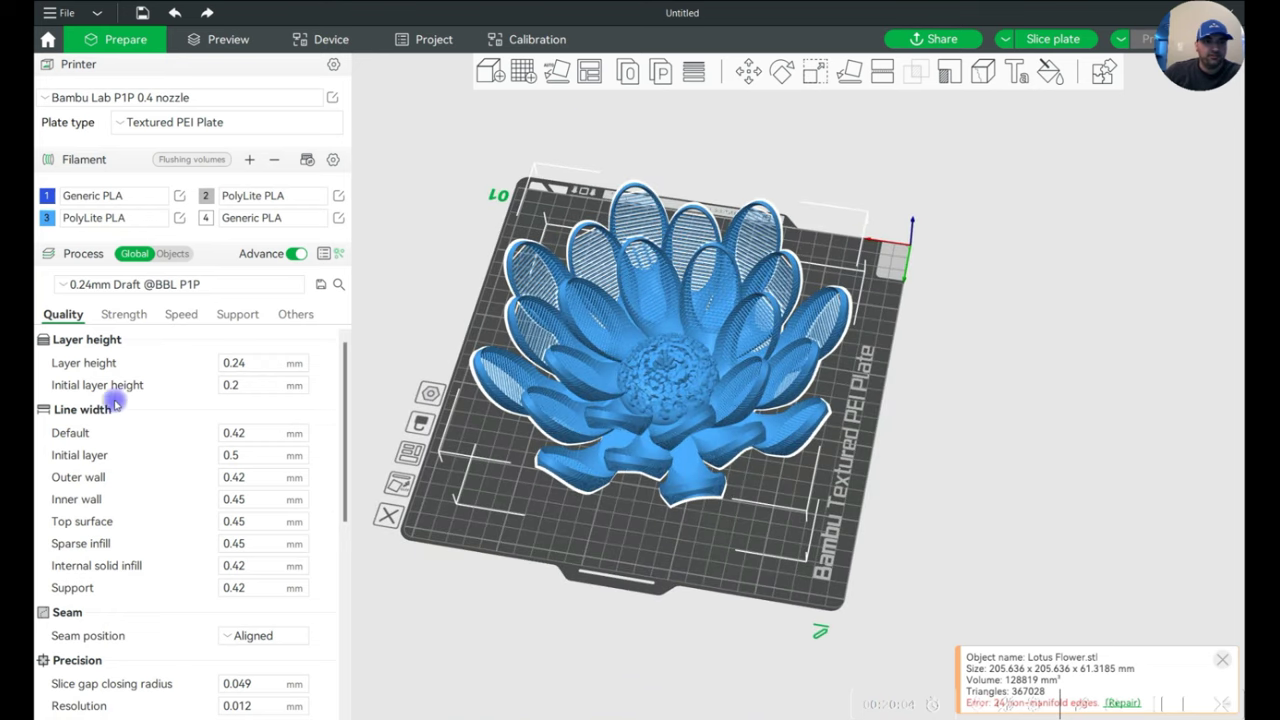
# Set the strength settings to 3 wall loops and enable thin wall detection.
pyautogui.click(118, 322)
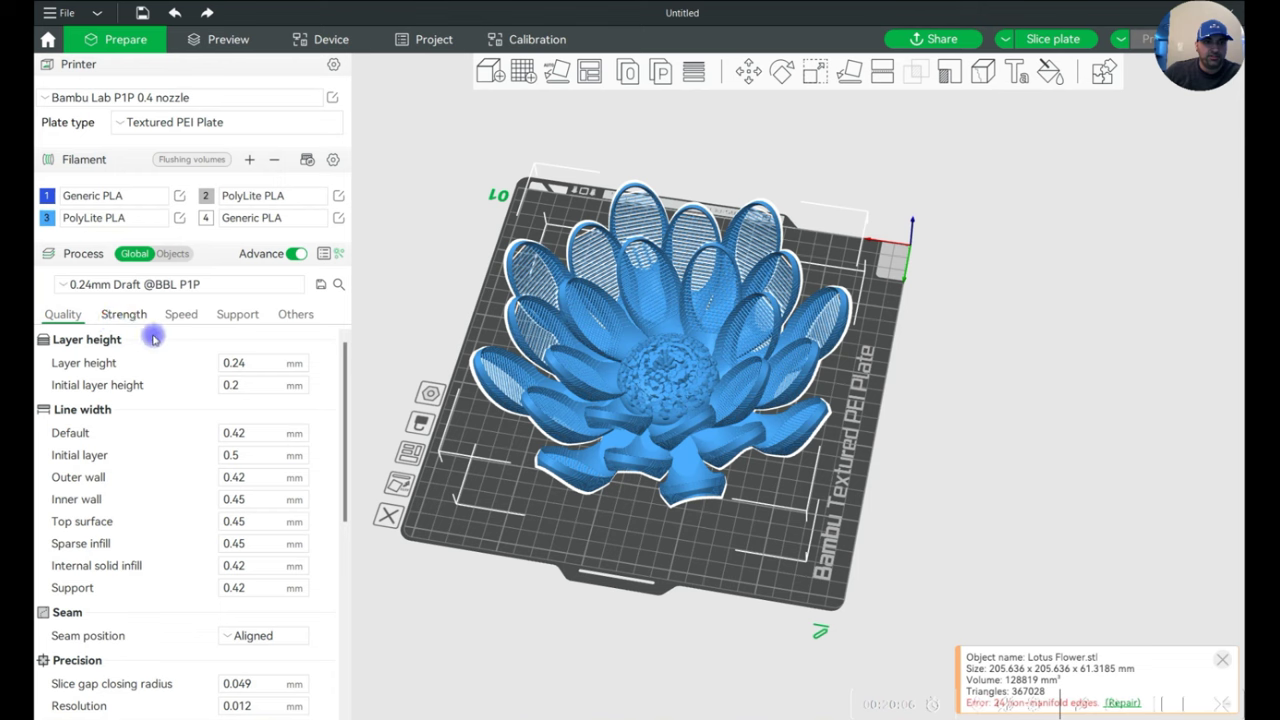
pyautogui.click(222, 362)
pyautogui.write('3')
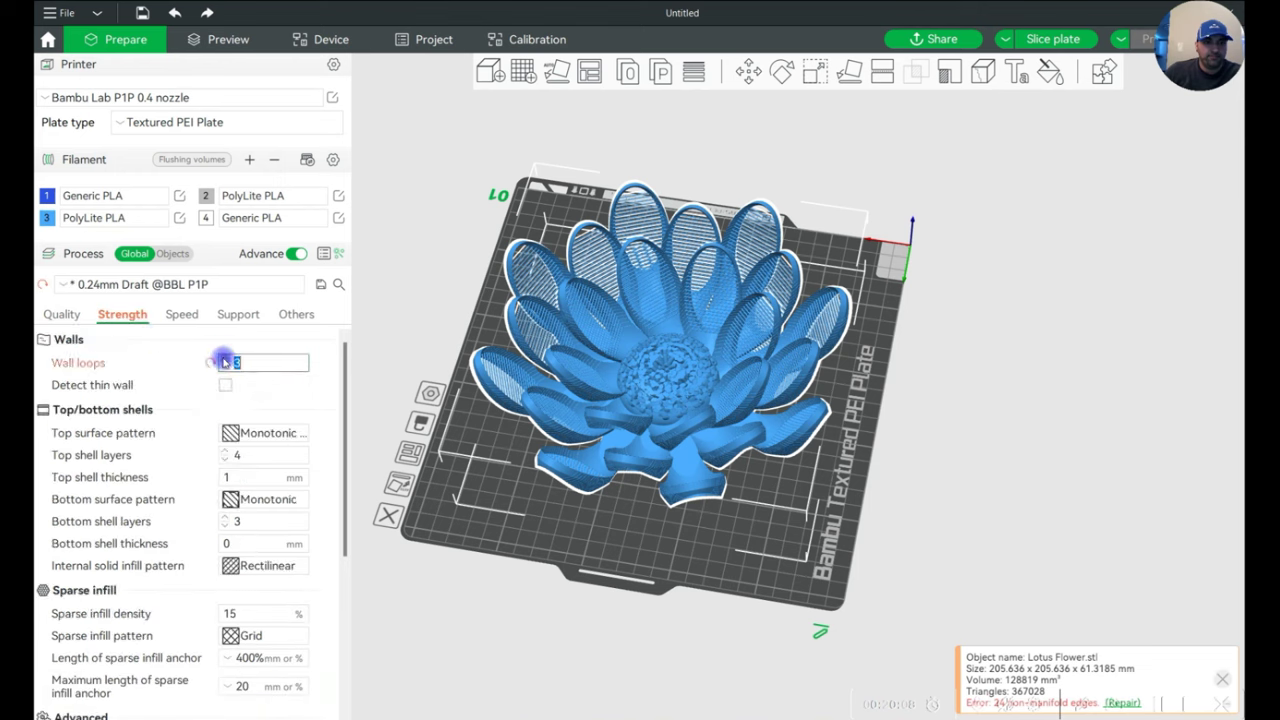
pyautogui.scroll(-4, 286, 460)
pyautogui.scroll(-3, 230, 565)
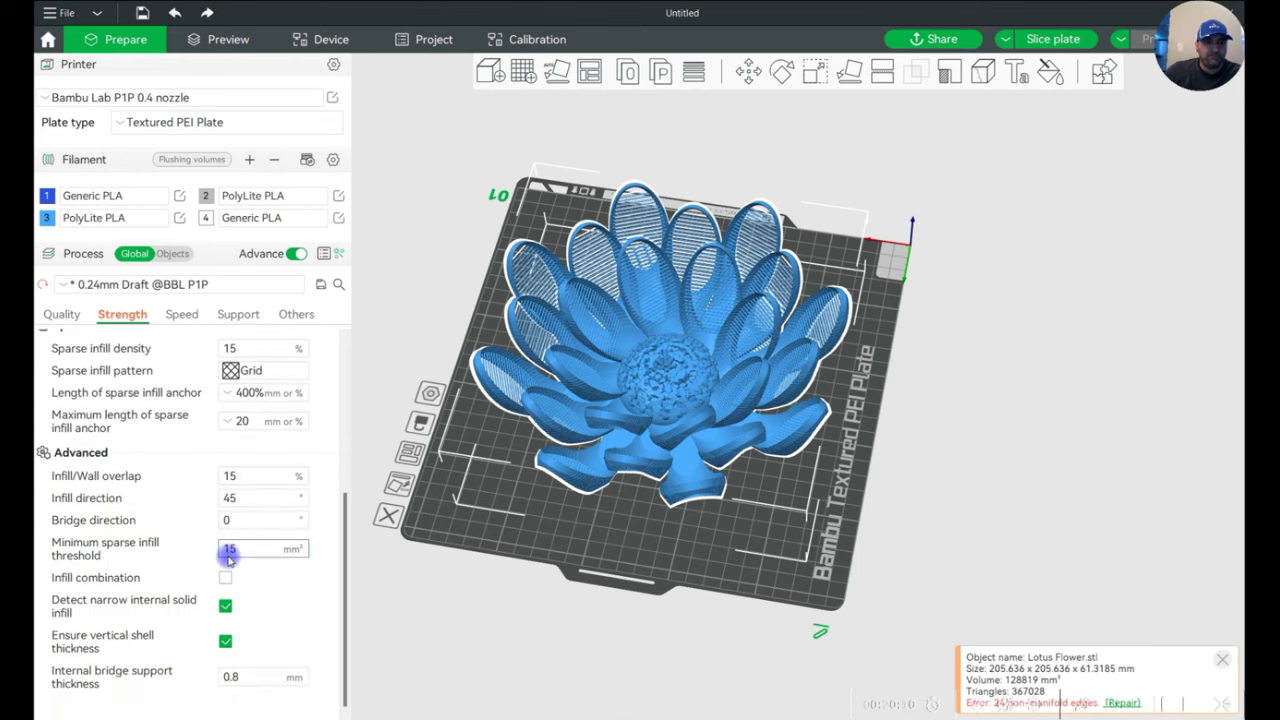
pyautogui.scroll(7, 216, 605)
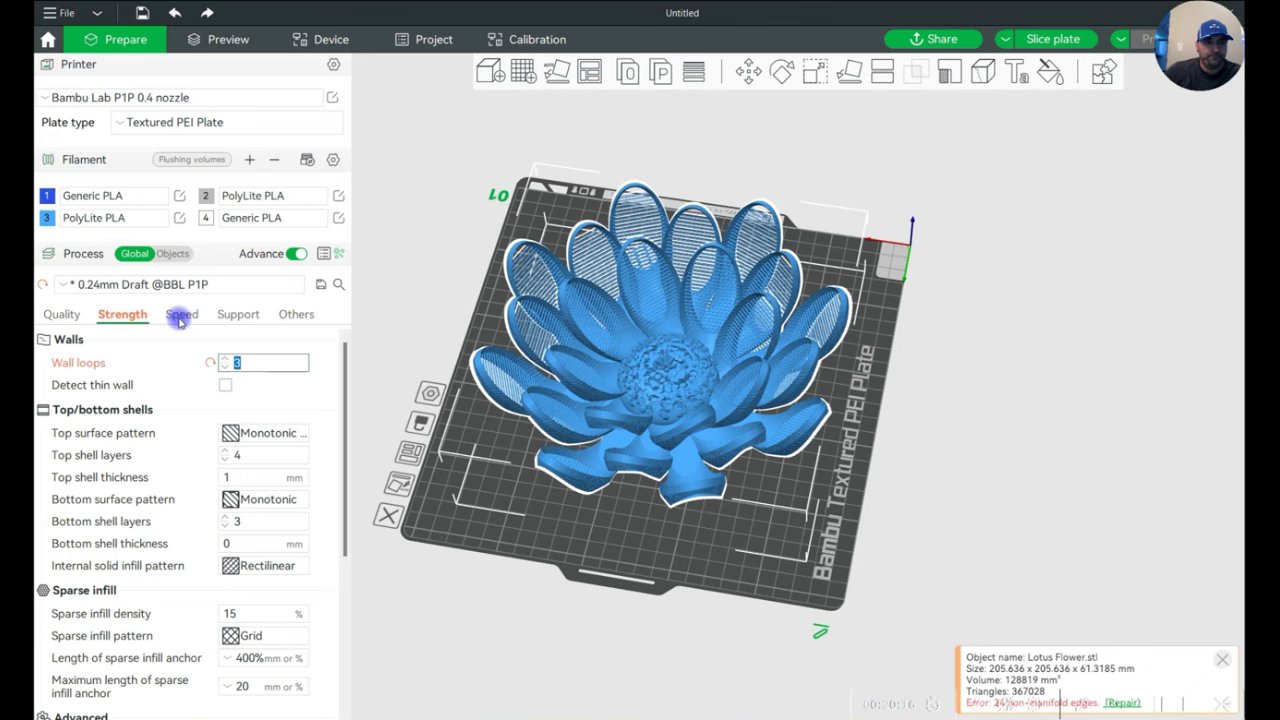
pyautogui.click(225, 385)
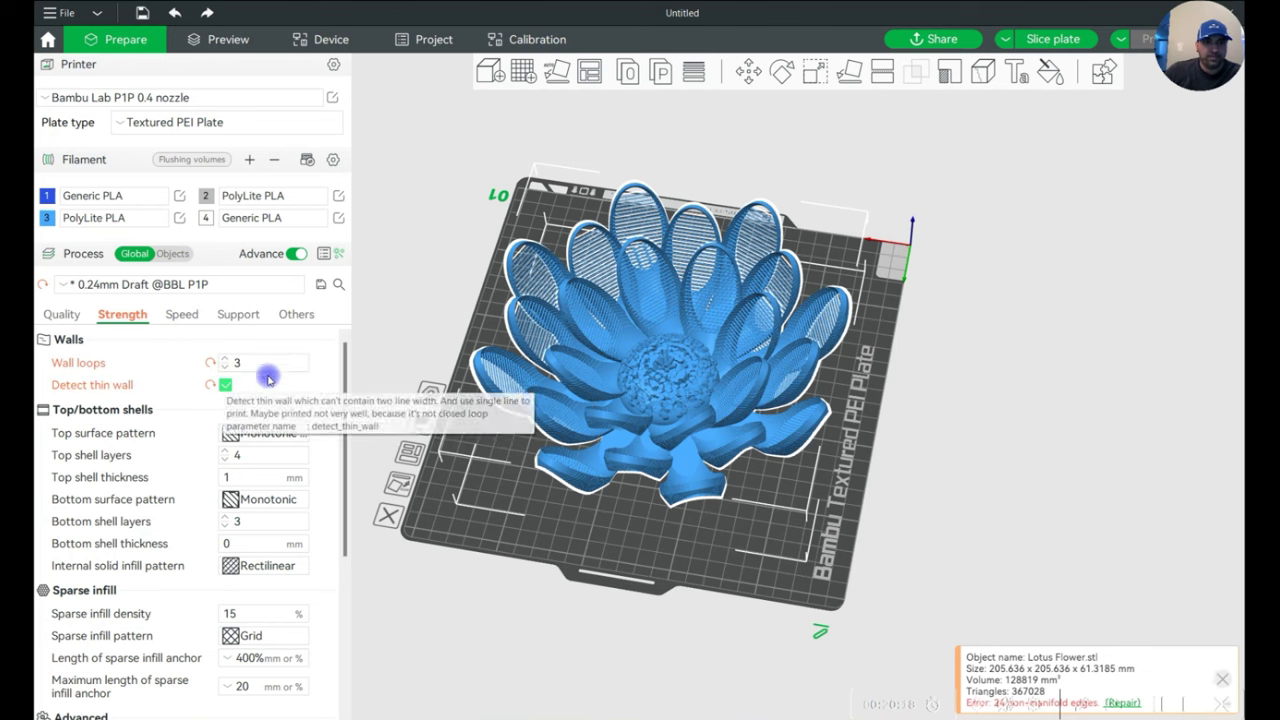
# Slice the lotus flower plate without supports and view the sliced model from another angle.
pyautogui.click(294, 316)
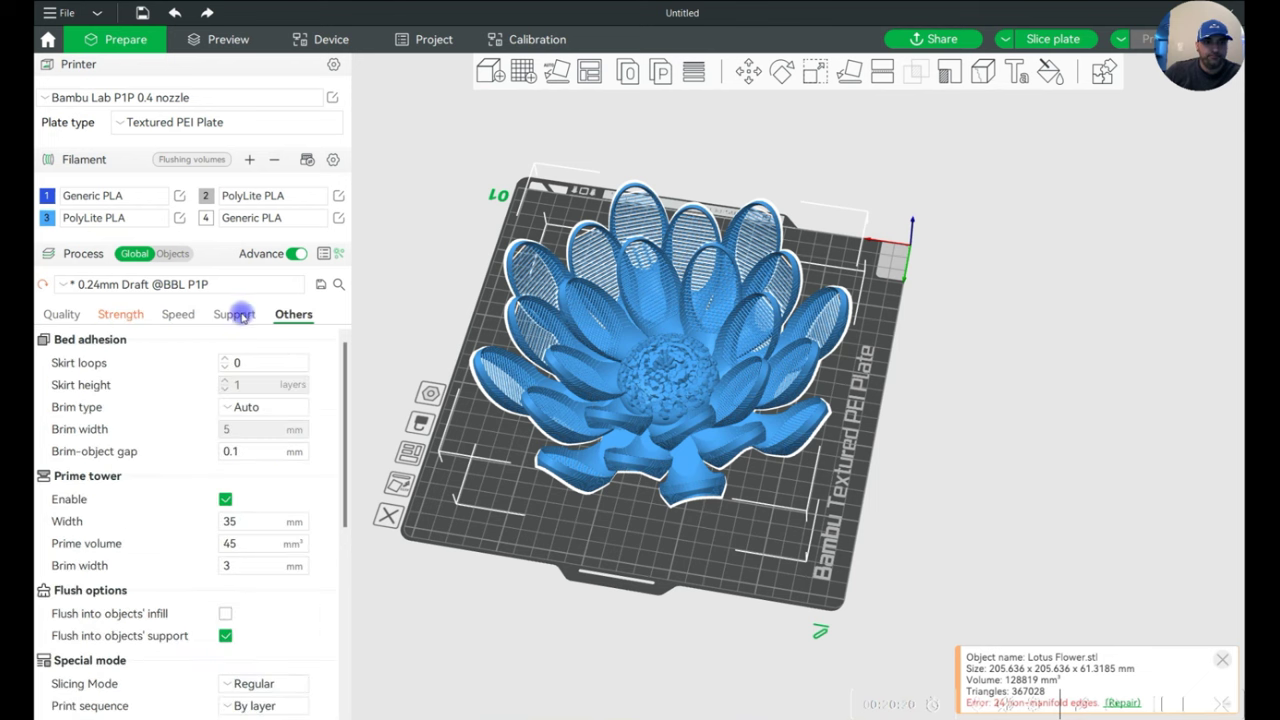
pyautogui.click(1050, 38)
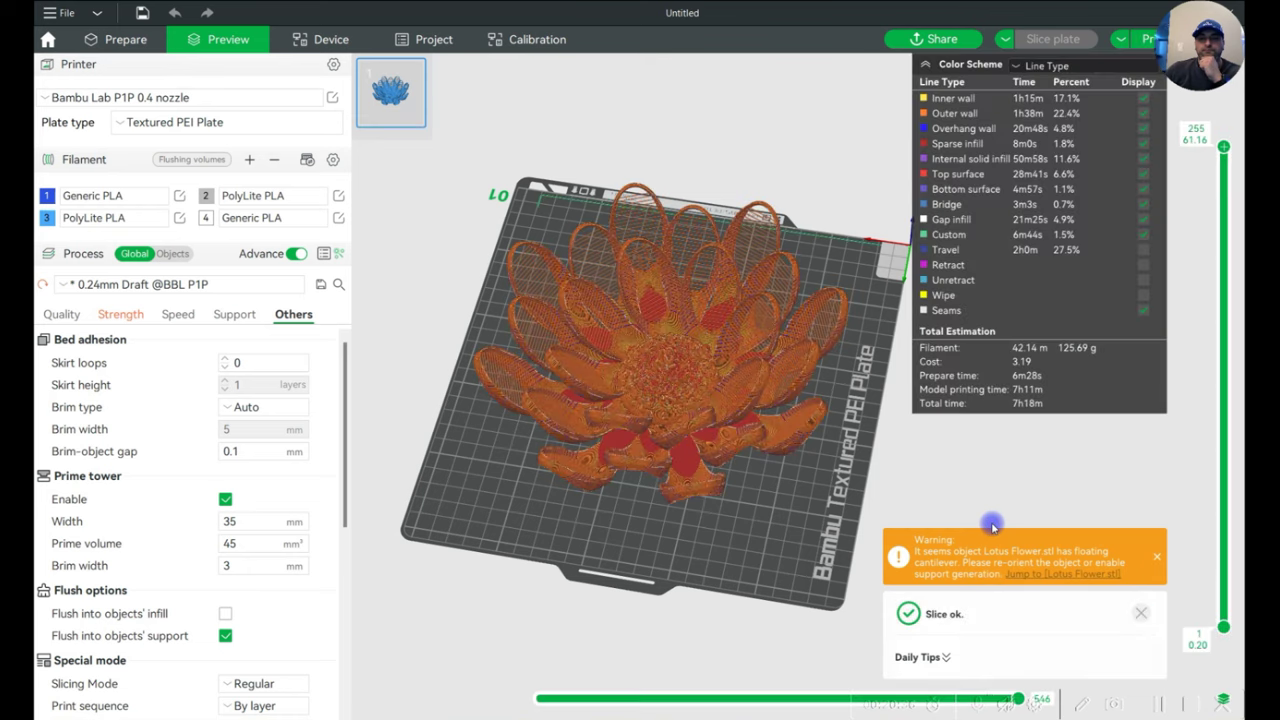
pyautogui.moveTo(1036, 467); pyautogui.dragTo(916, 456)
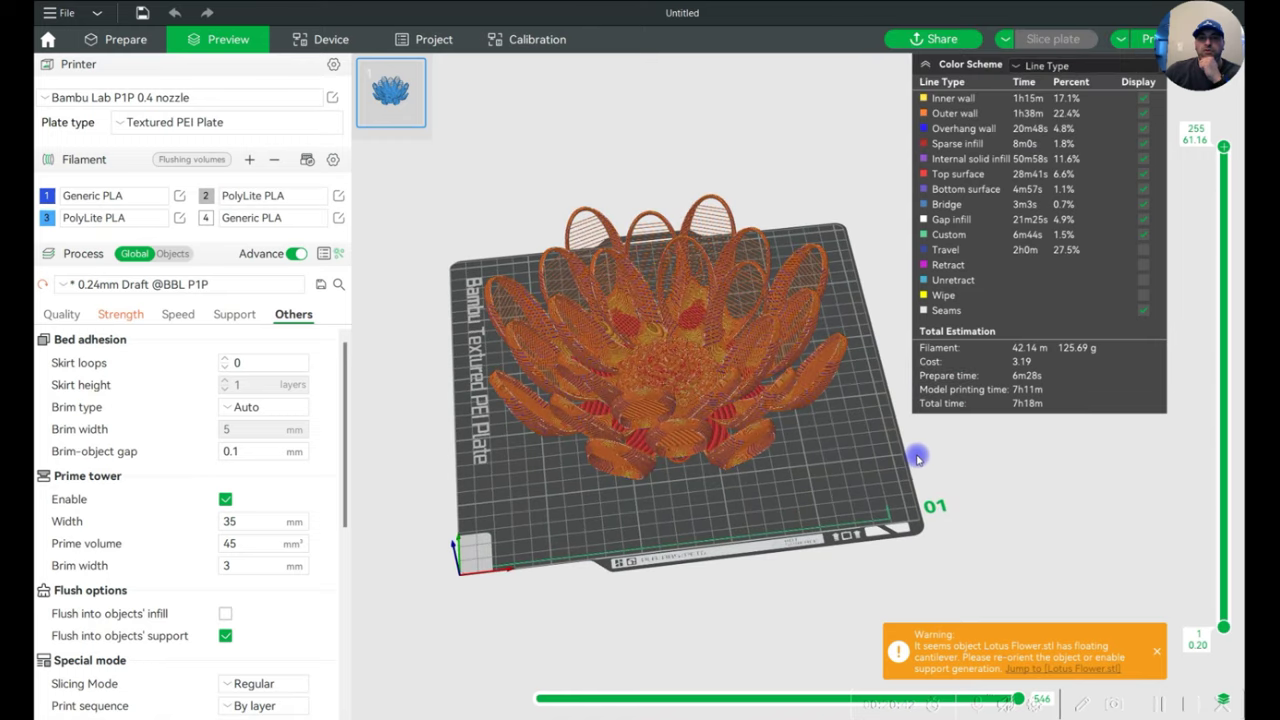
# Try tree(auto) supports on the lotus flower and slice the plate again.
pyautogui.click(229, 317)
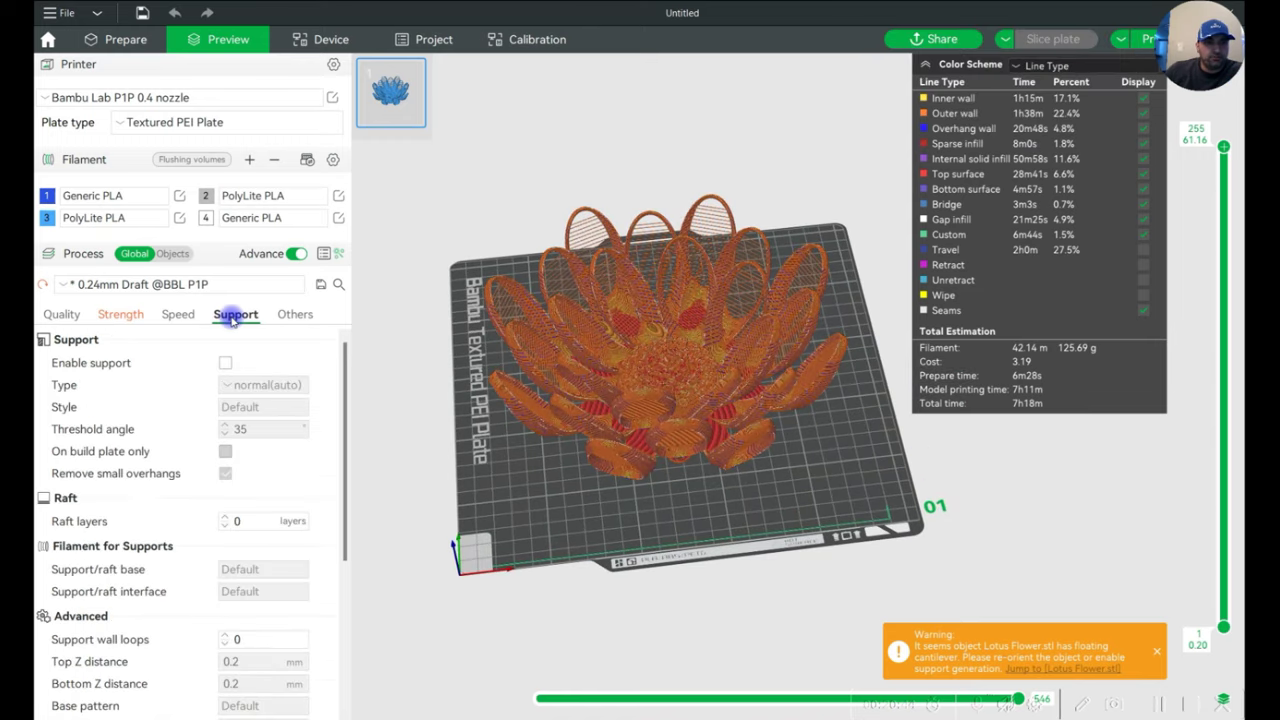
pyautogui.click(225, 363)
pyautogui.click(249, 386)
pyautogui.click(245, 425)
pyautogui.click(1053, 38)
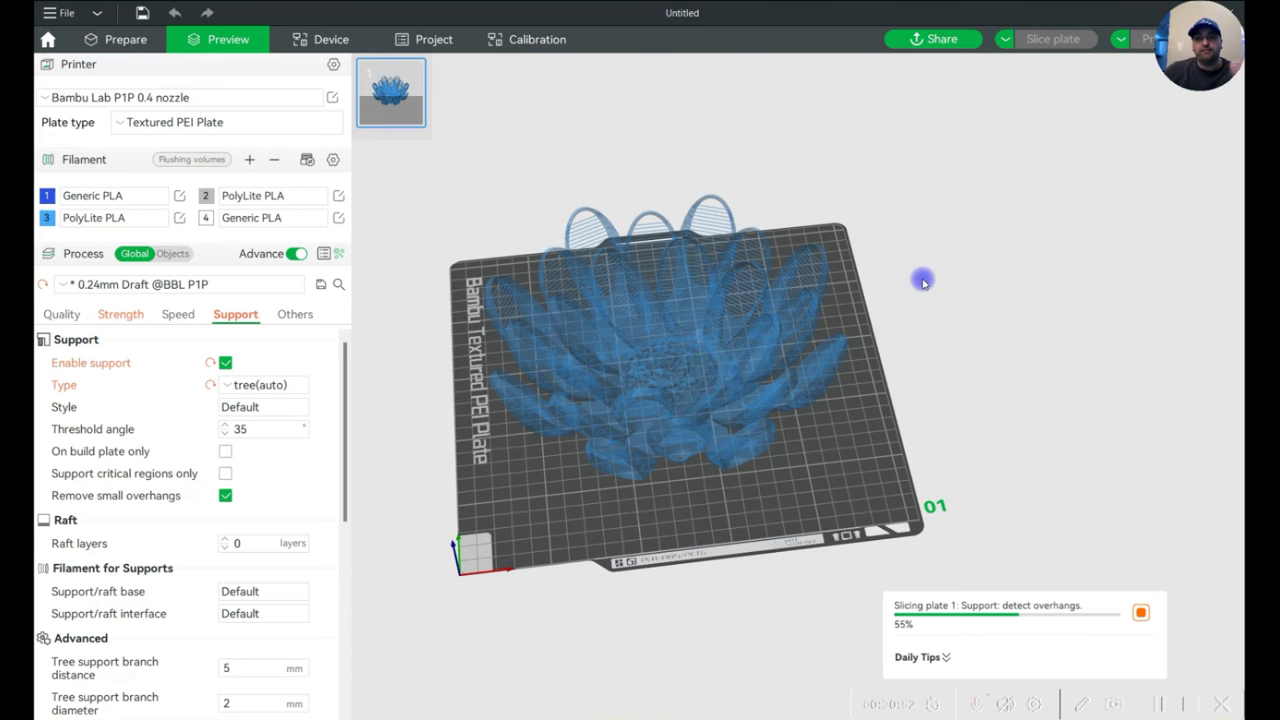
pyautogui.scroll(5, 746, 337)
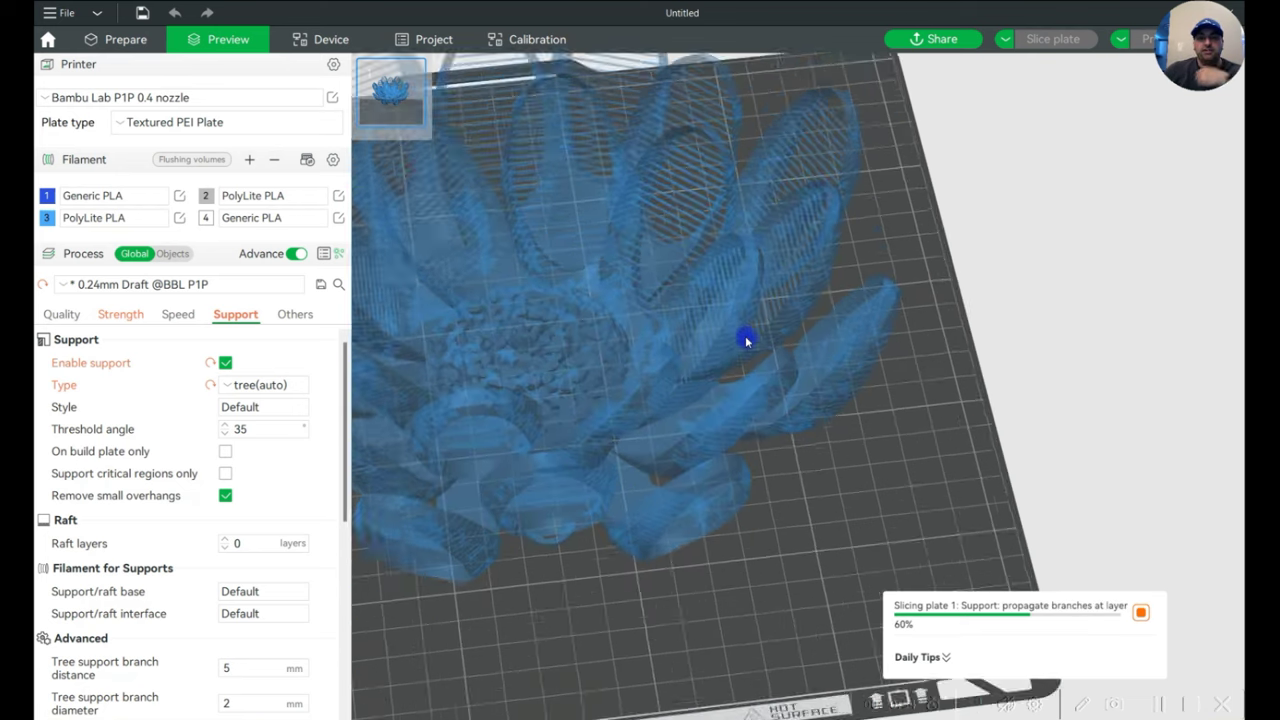
pyautogui.scroll(-6, 993, 345)
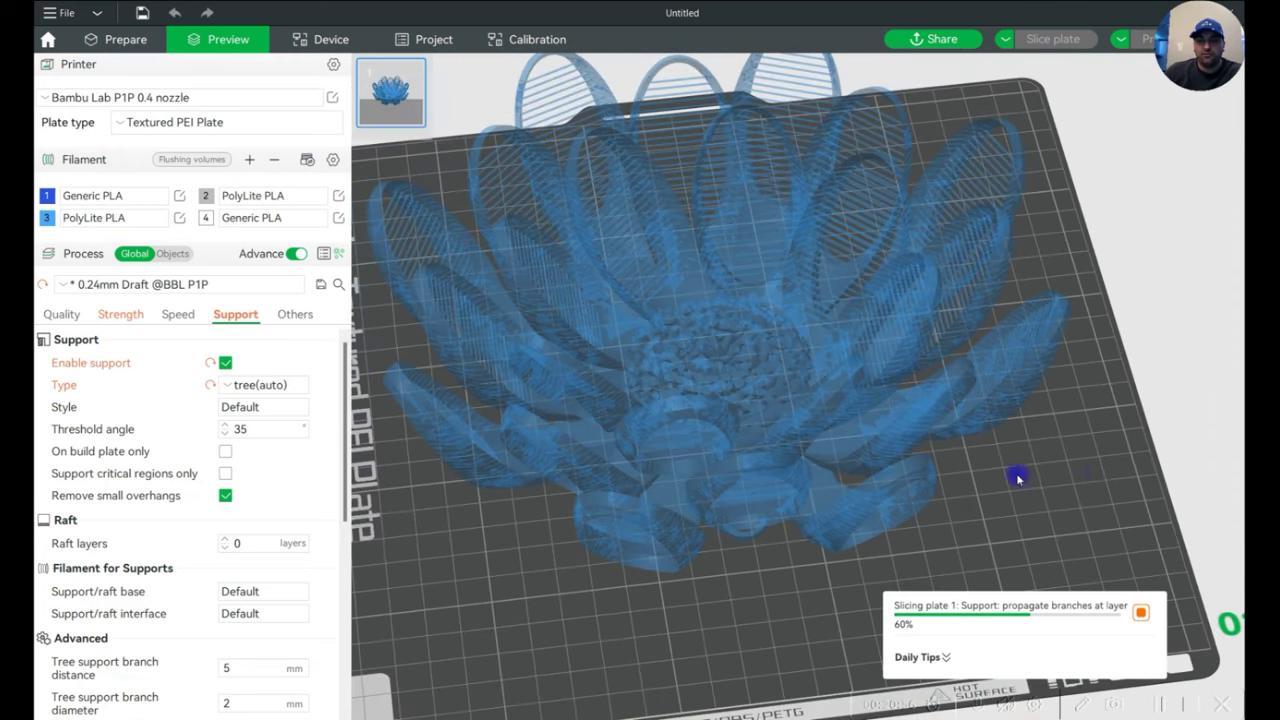
pyautogui.moveTo(1113, 465); pyautogui.dragTo(1083, 423)
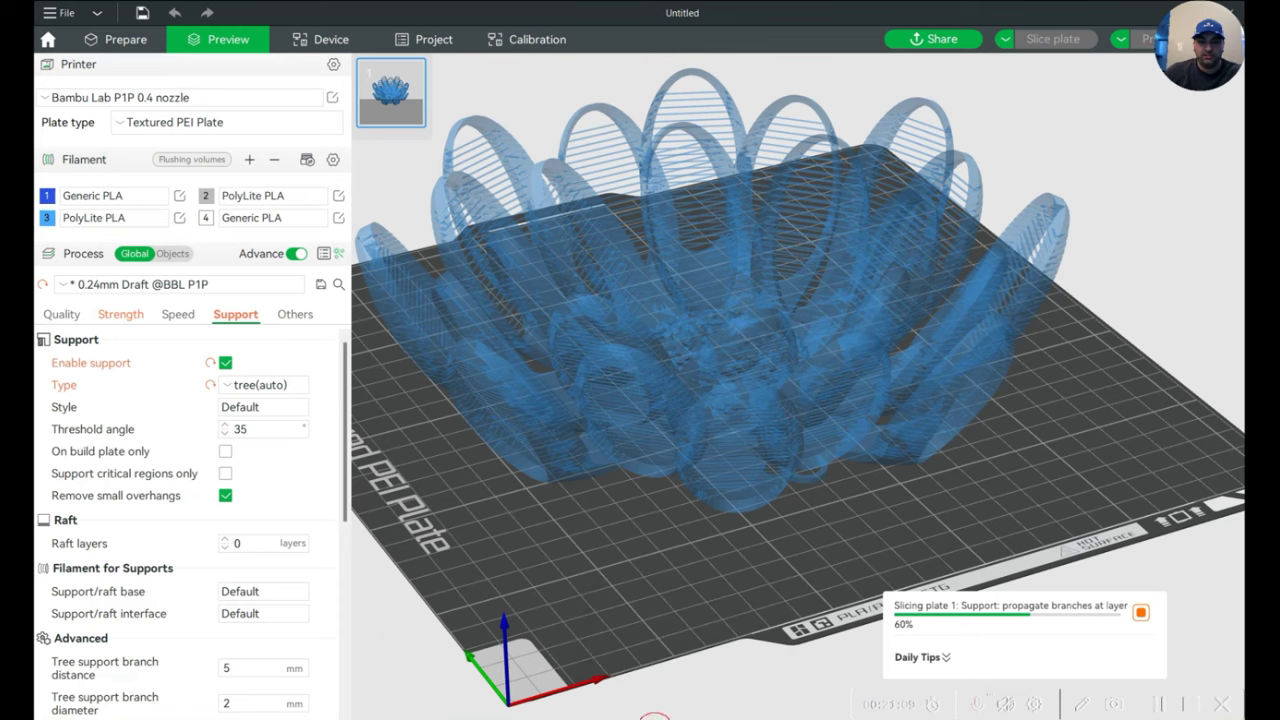
# Switch to the other Bambu Studio window and start the camera view of the Mic-B0t-P1S printer.
pyautogui.moveTo(655, 716)
pyautogui.click(672, 663)
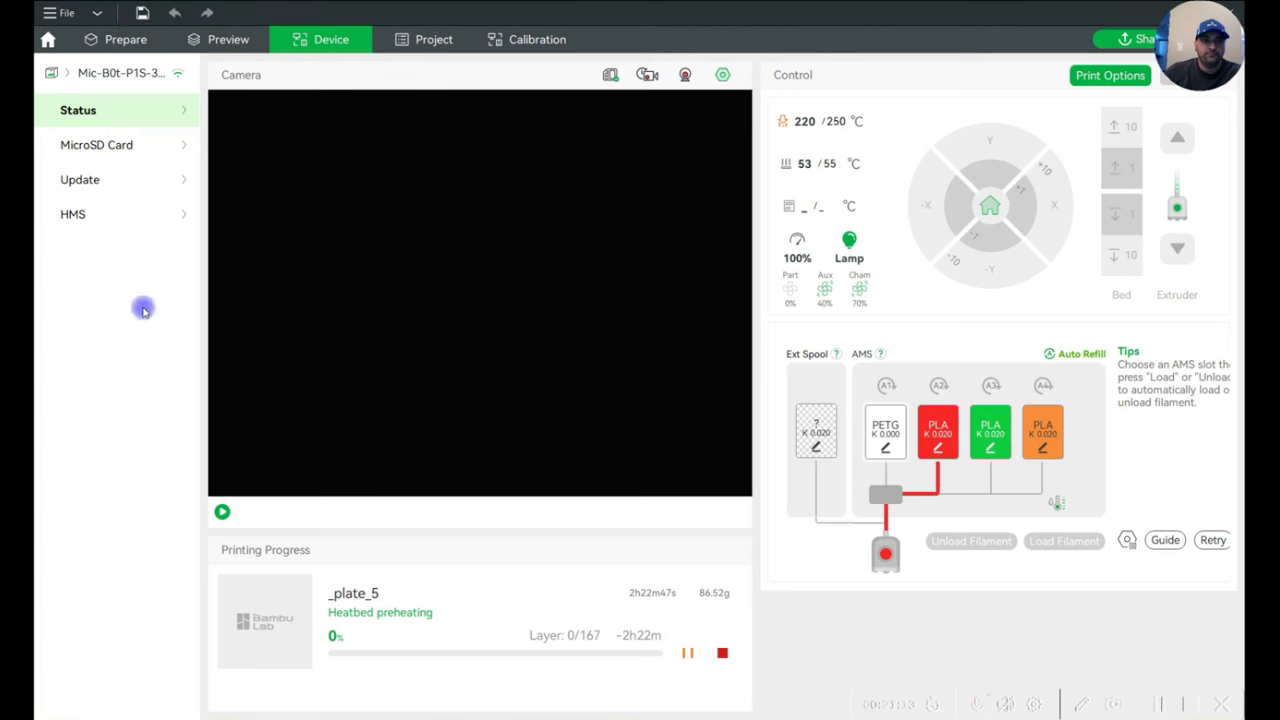
pyautogui.click(221, 514)
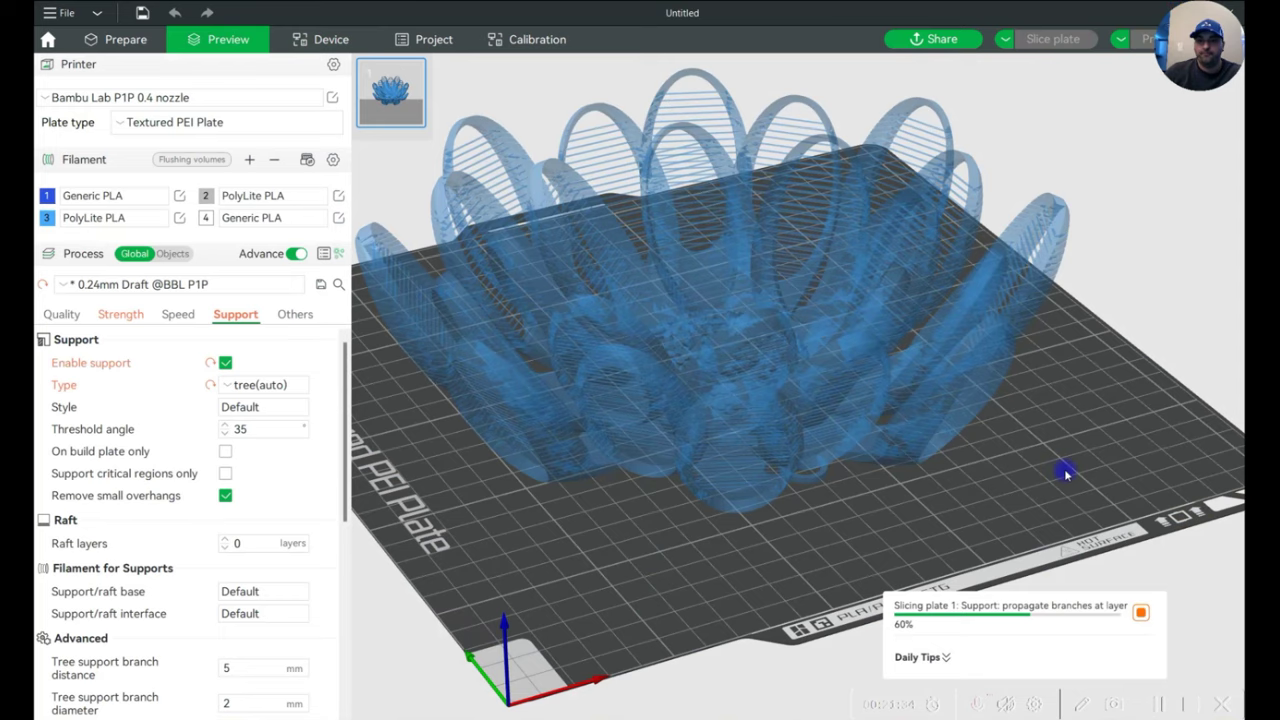
# View the sliced lotus flower with its tree supports, then disable support generation.
pyautogui.moveTo(1065, 474)
pyautogui.mouseDown()
pyautogui.moveTo(1034, 471)
pyautogui.moveTo(1051, 474)
pyautogui.mouseUp()
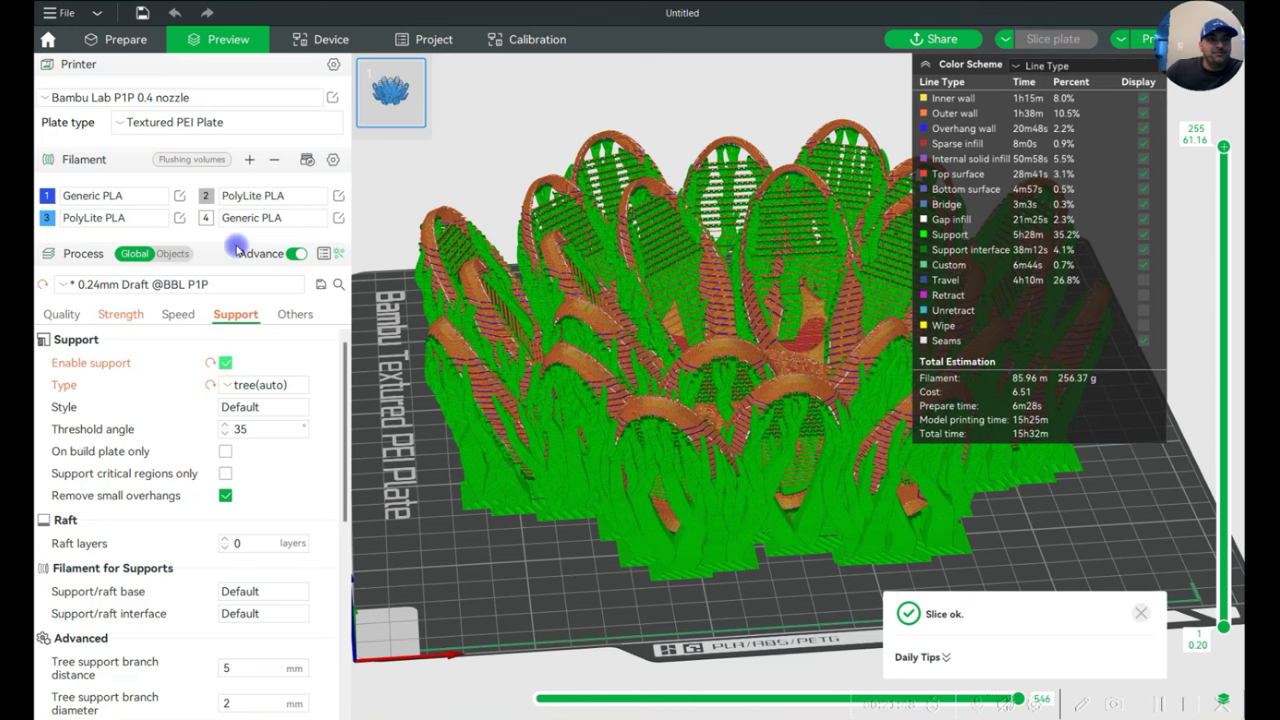
pyautogui.click(226, 362)
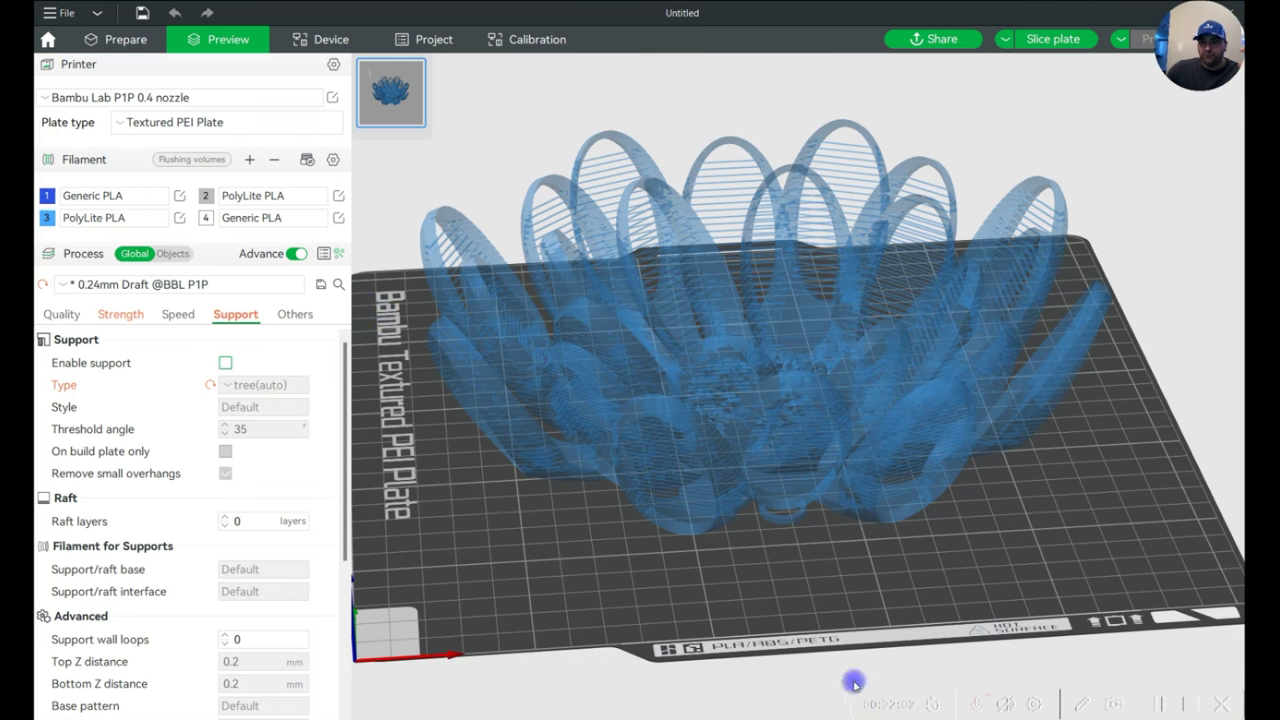
# Switch to the Bambu Studio window of the A1 printer to check its camera and the _plate_4 print.
pyautogui.moveTo(443, 719)
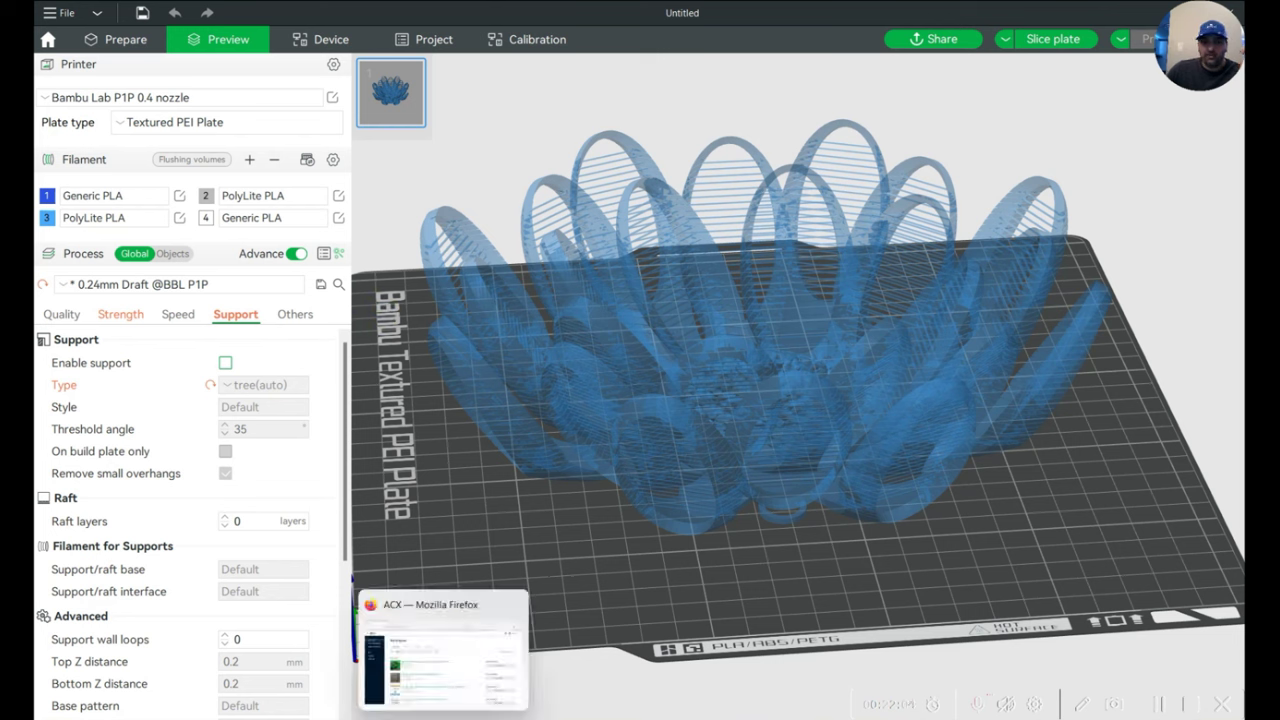
pyautogui.moveTo(686, 719)
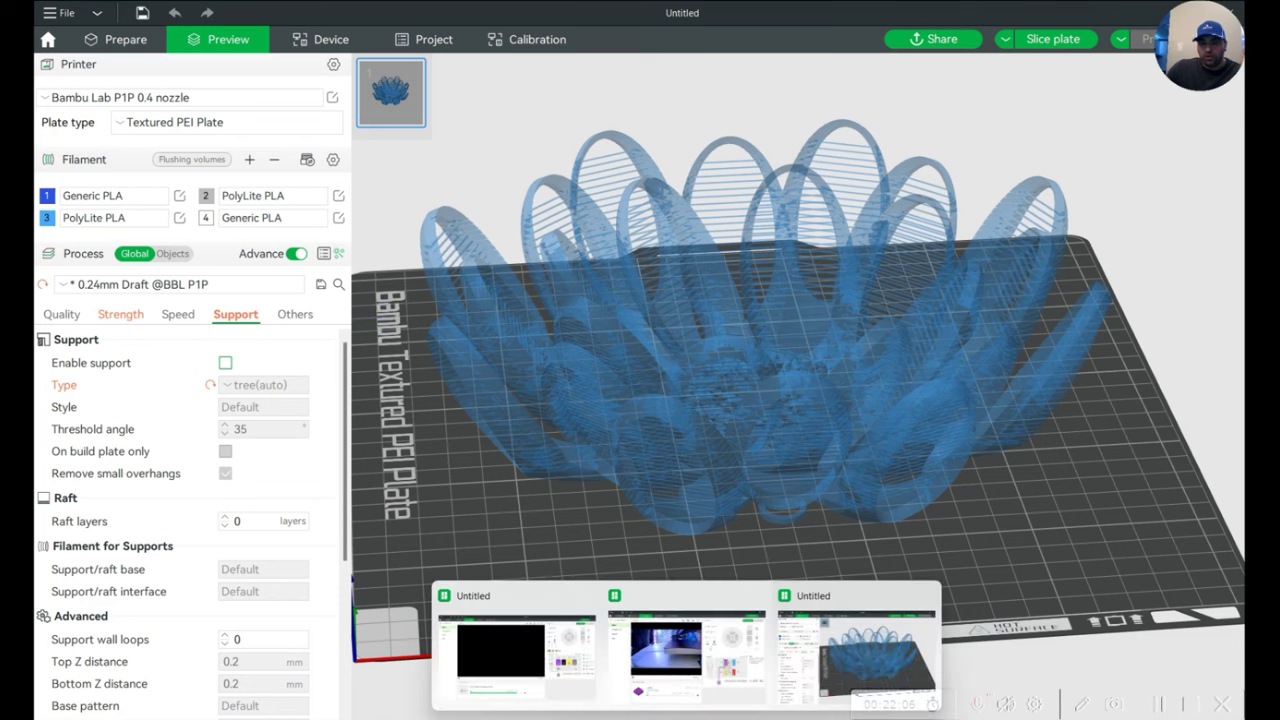
pyautogui.moveTo(706, 657)
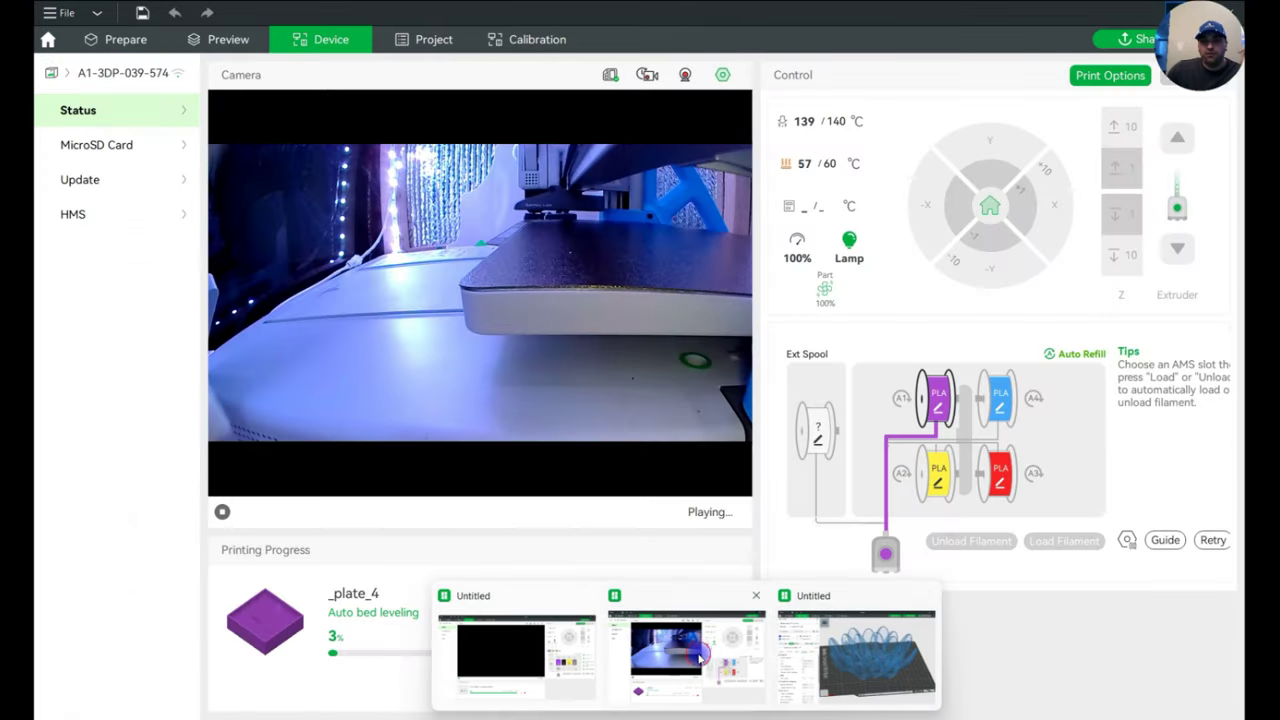
pyautogui.click(700, 655)
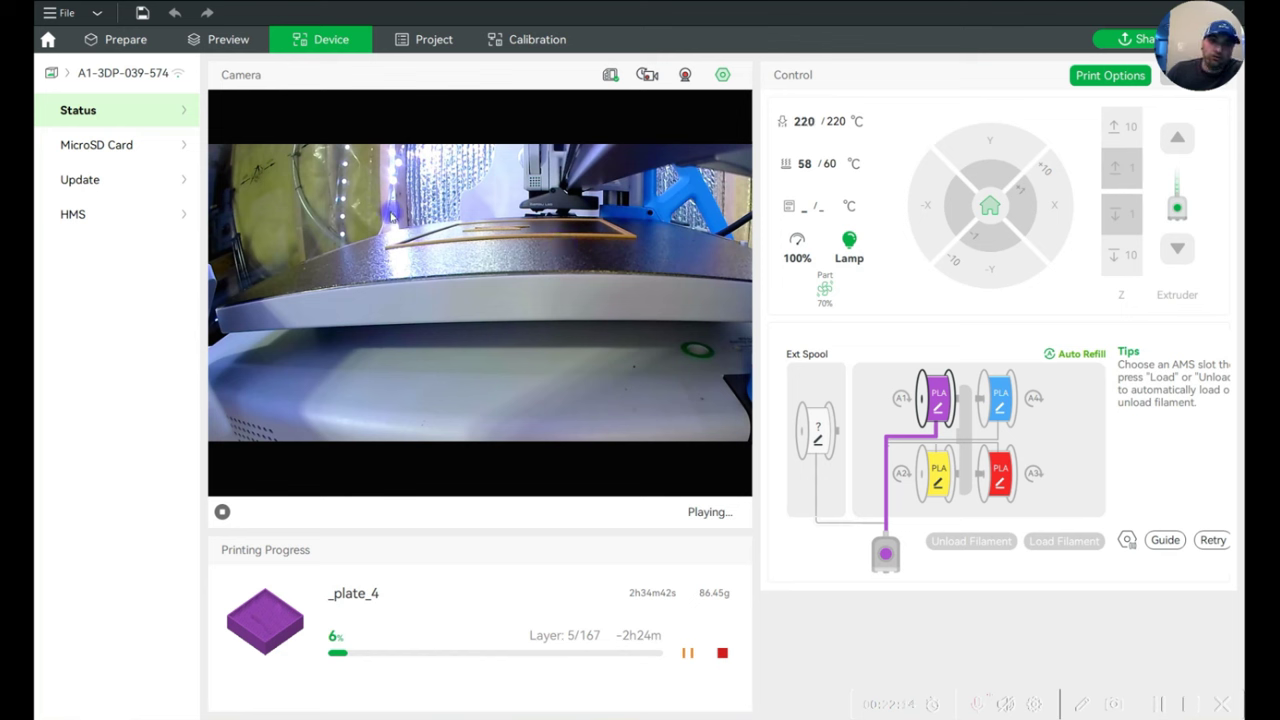
# Check the Mic-B0t-P1S print through its live camera, then return to the lotus flower project.
pyautogui.click(115, 72)
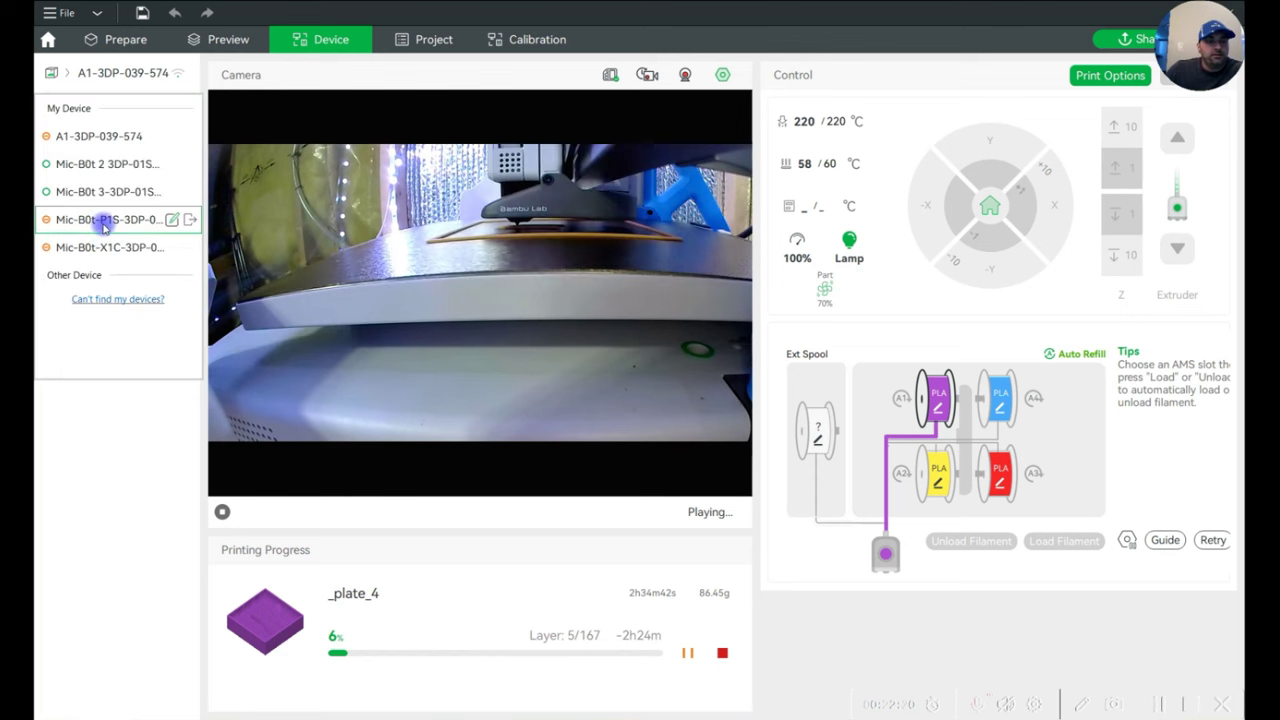
pyautogui.click(103, 219)
pyautogui.click(222, 511)
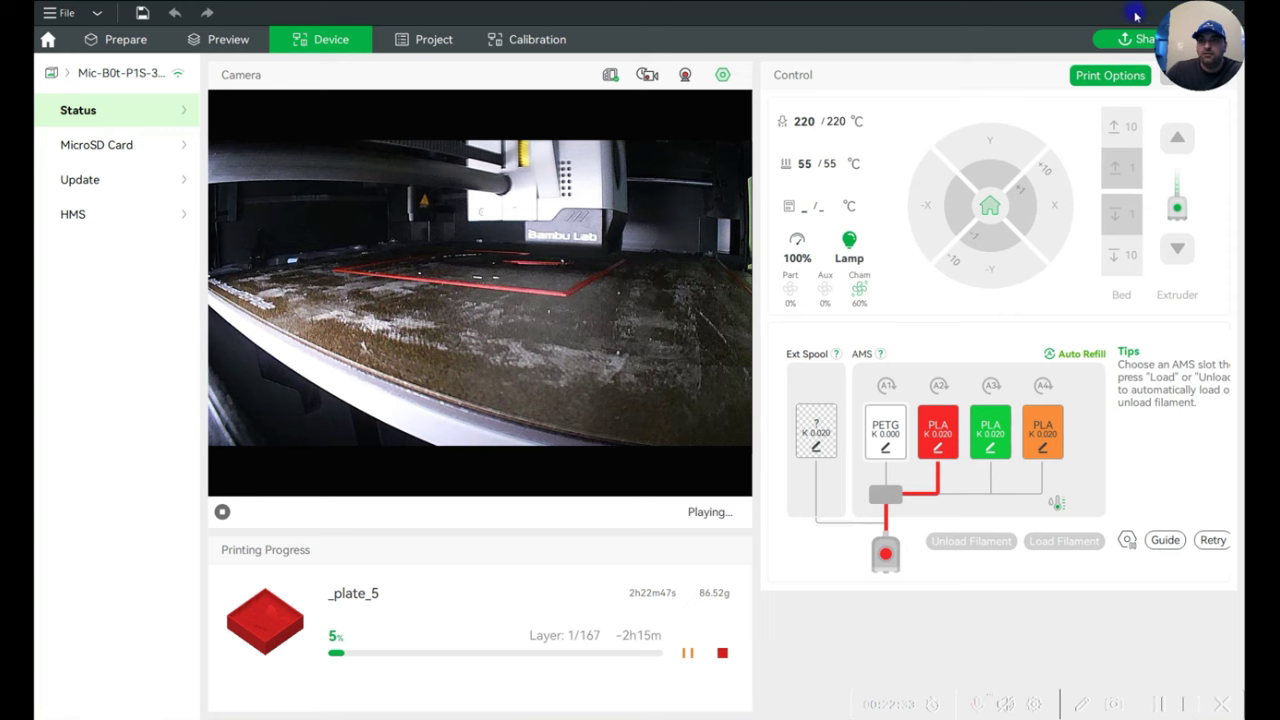
pyautogui.doubleClick(1023, 49)
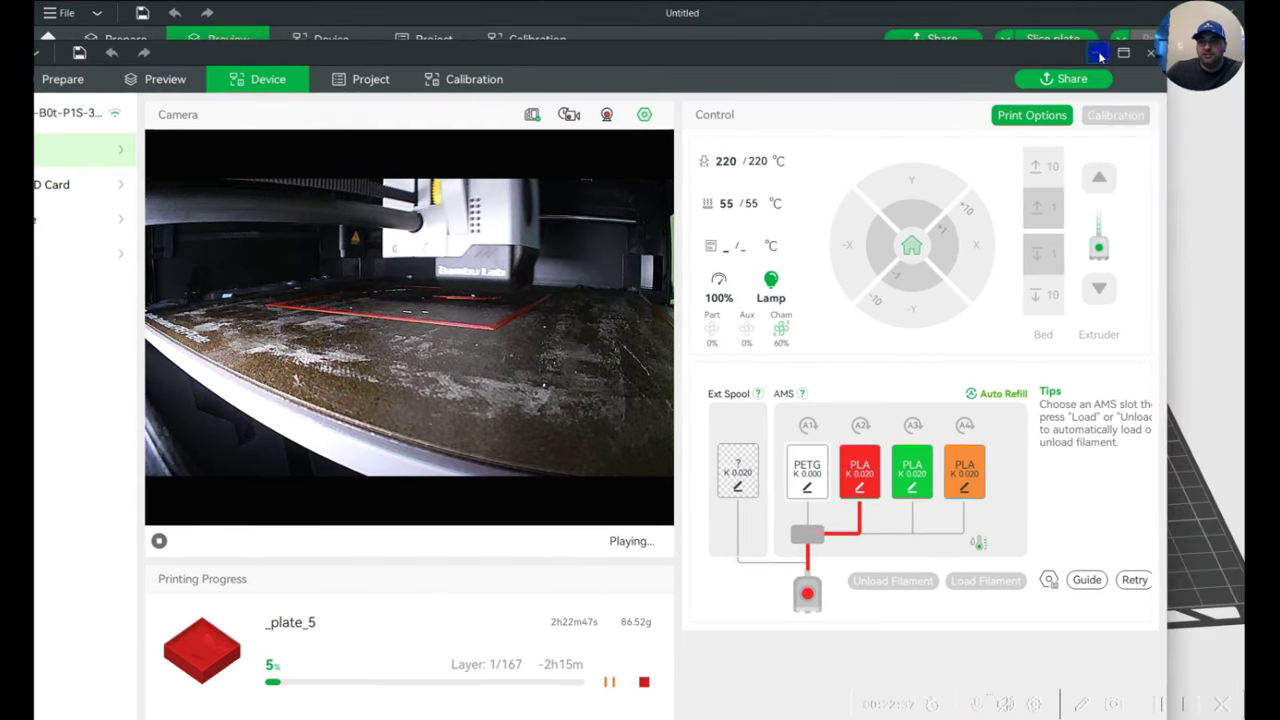
pyautogui.click(1063, 37)
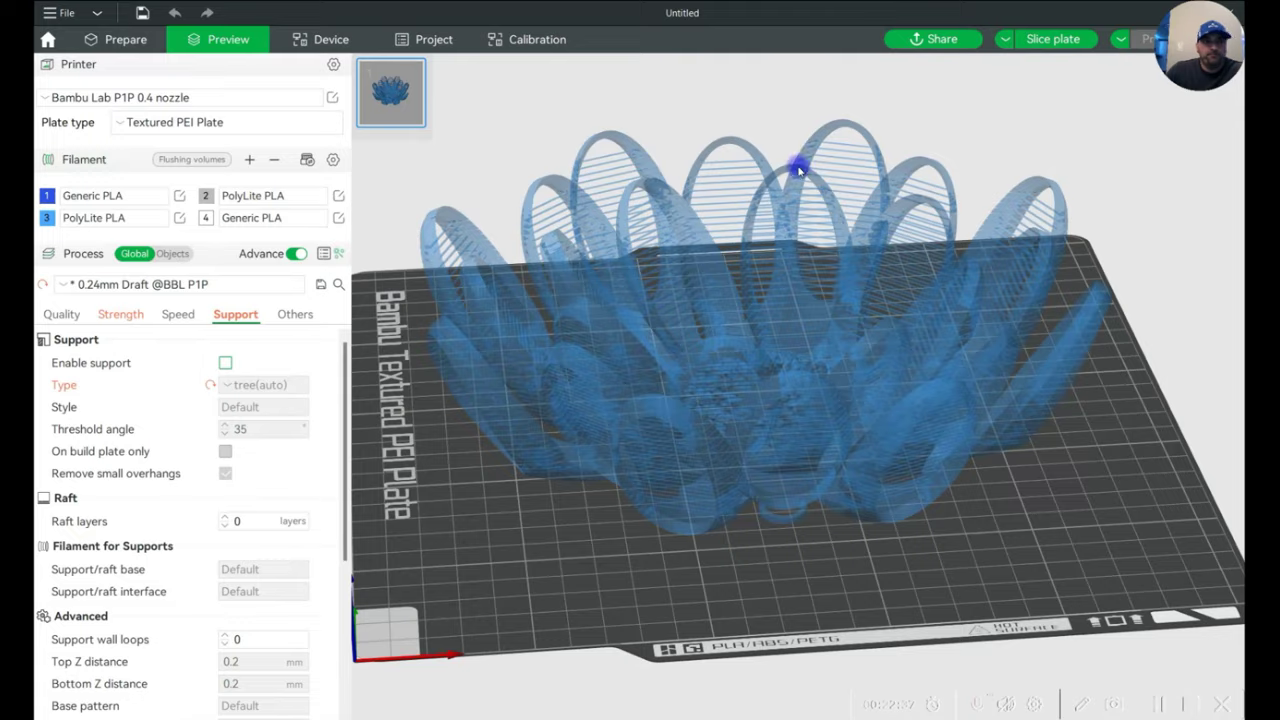
# On the Mic-B0t 2 printer, set AMS slot A2 to Generic PLA Silk filament with a blue colour.
pyautogui.click(314, 41)
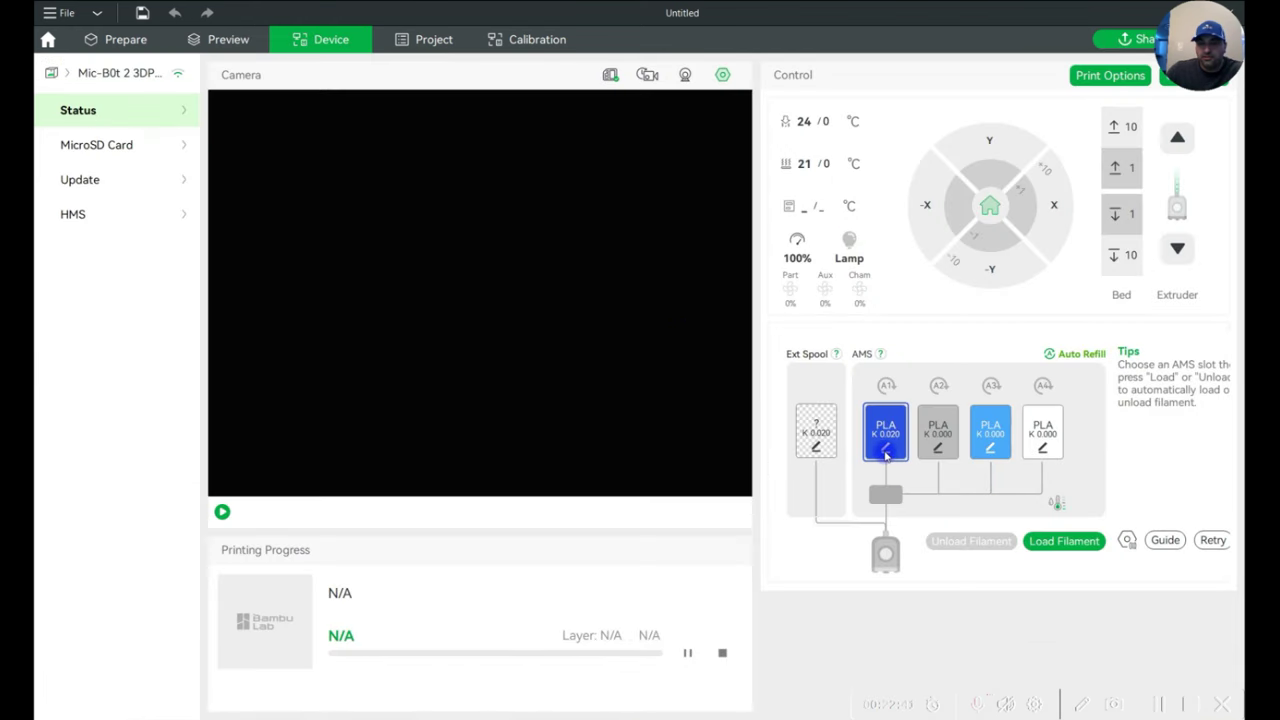
pyautogui.click(940, 450)
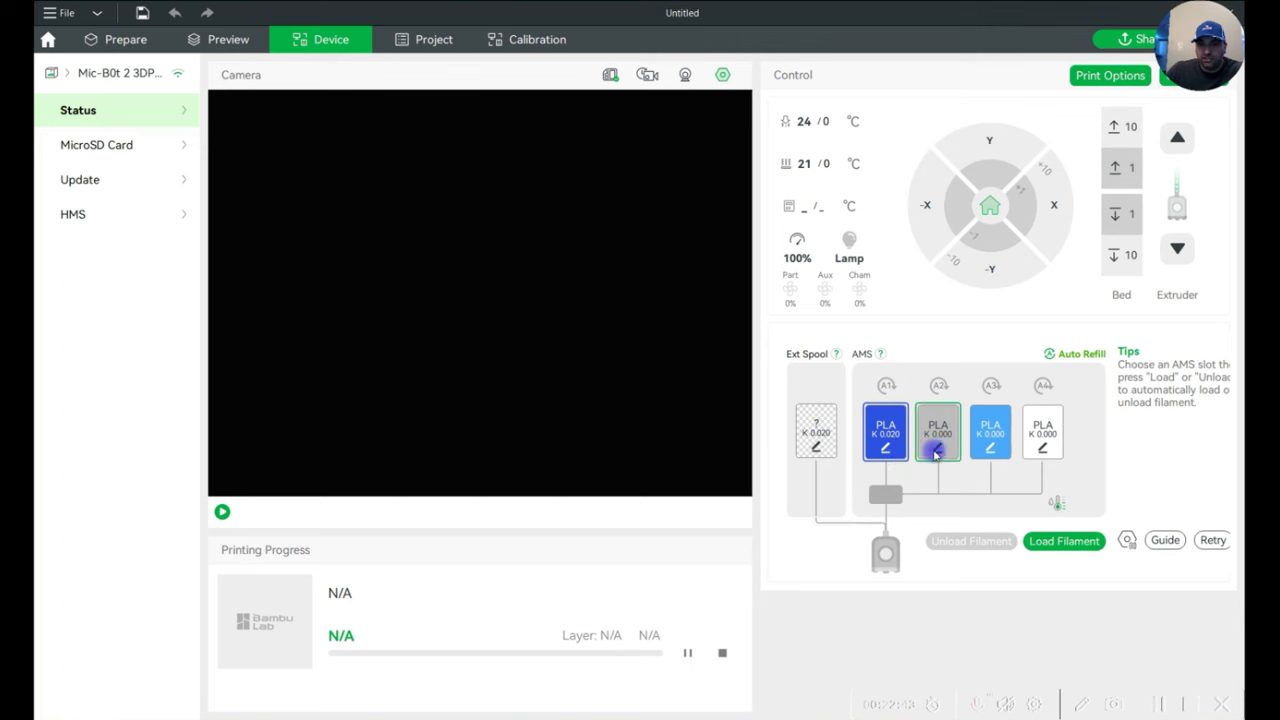
pyautogui.click(937, 450)
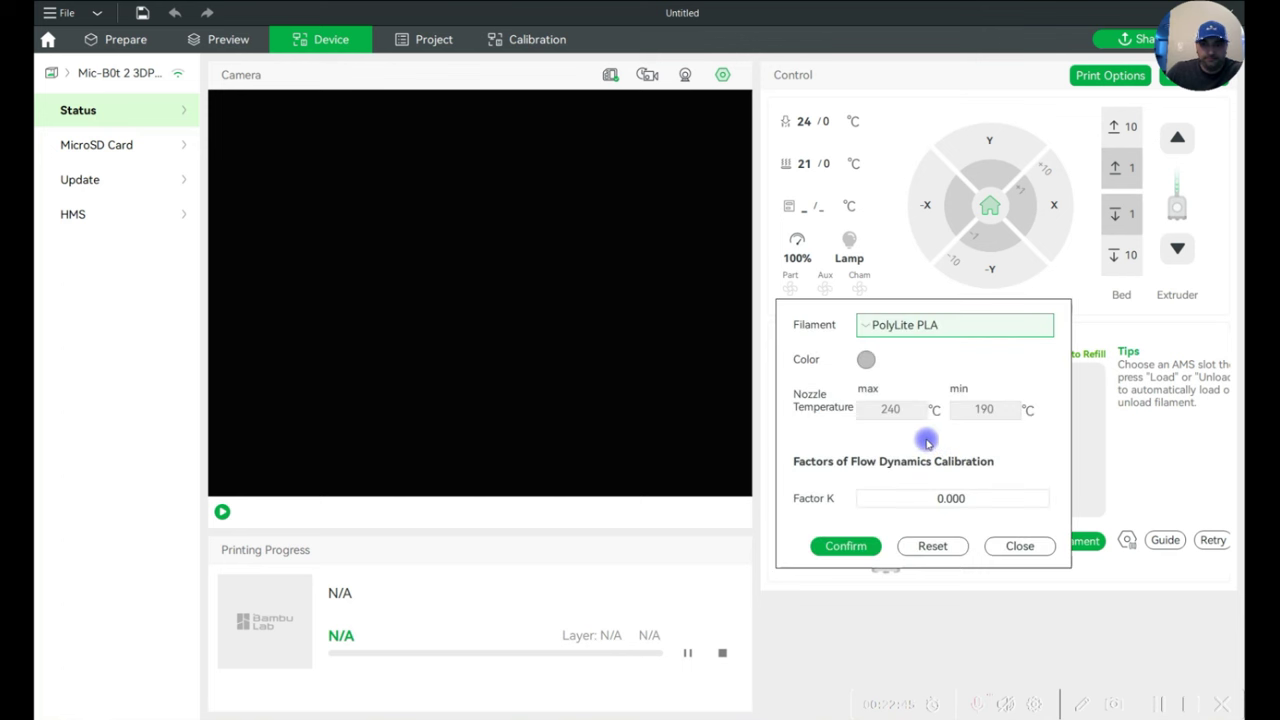
pyautogui.click(897, 338)
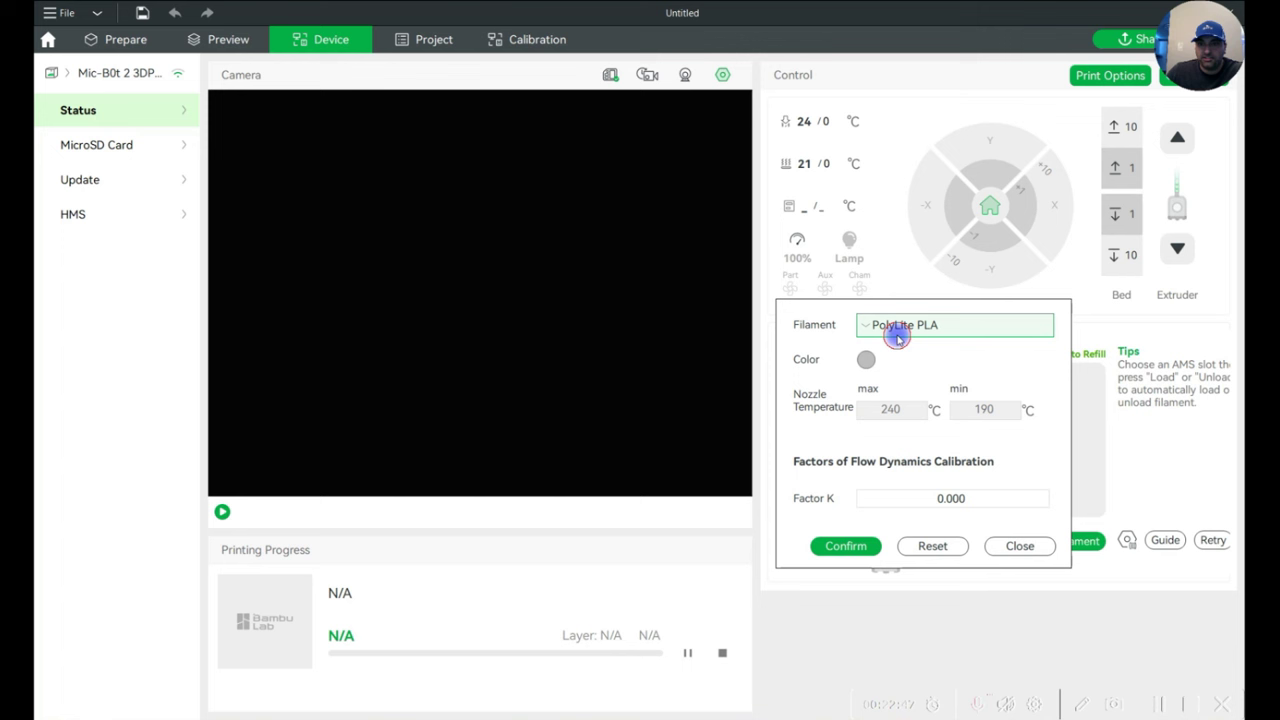
pyautogui.click(898, 330)
pyautogui.scroll(-5, 894, 469)
pyautogui.scroll(-5, 930, 476)
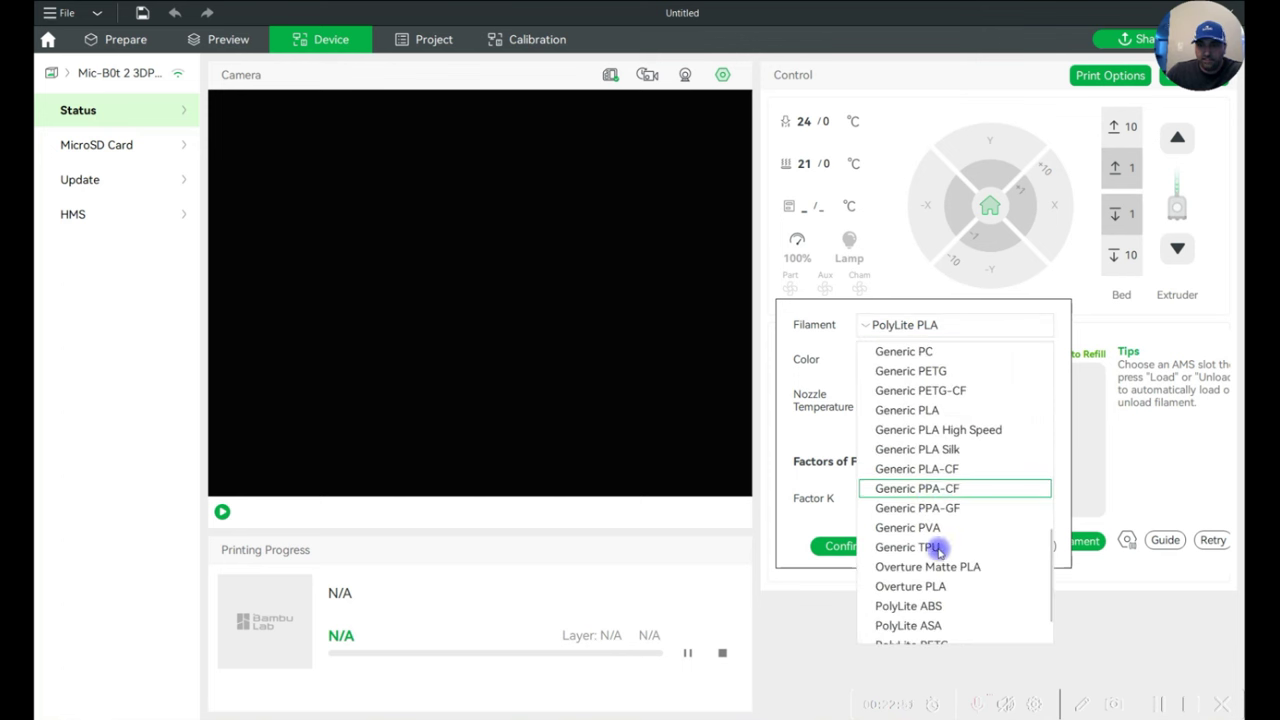
pyautogui.scroll(-1, 900, 586)
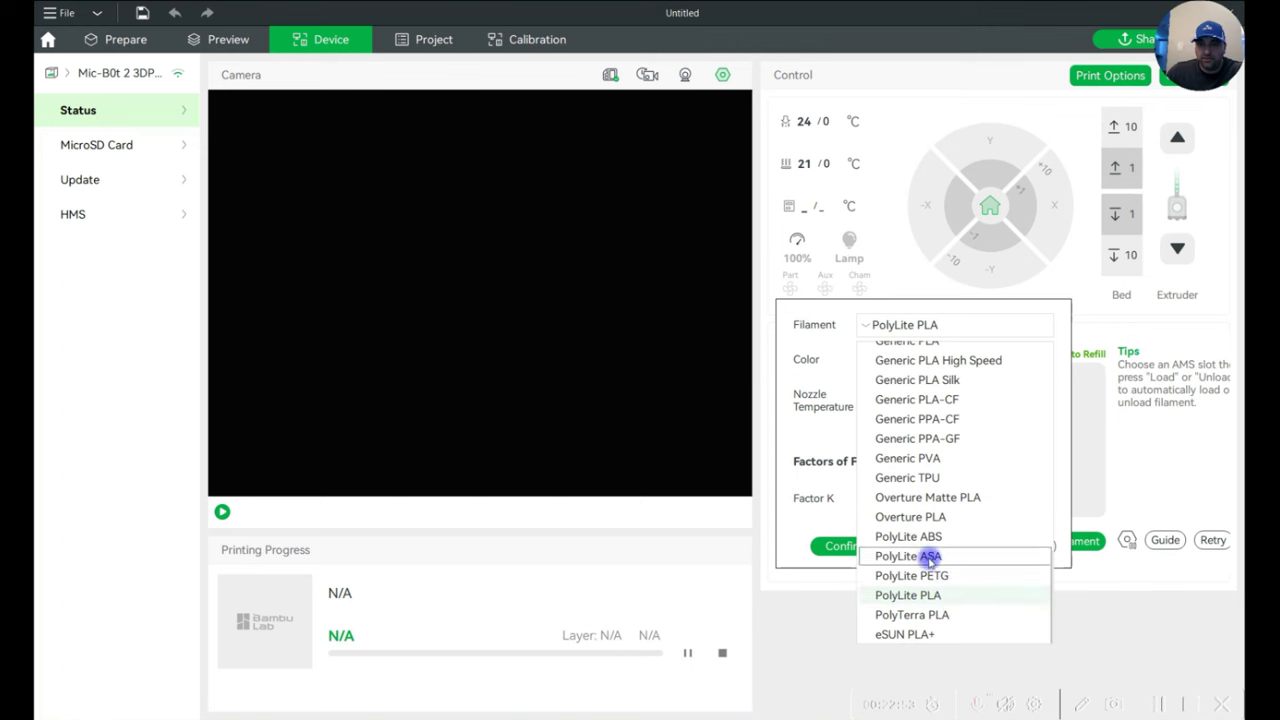
pyautogui.scroll(2, 926, 470)
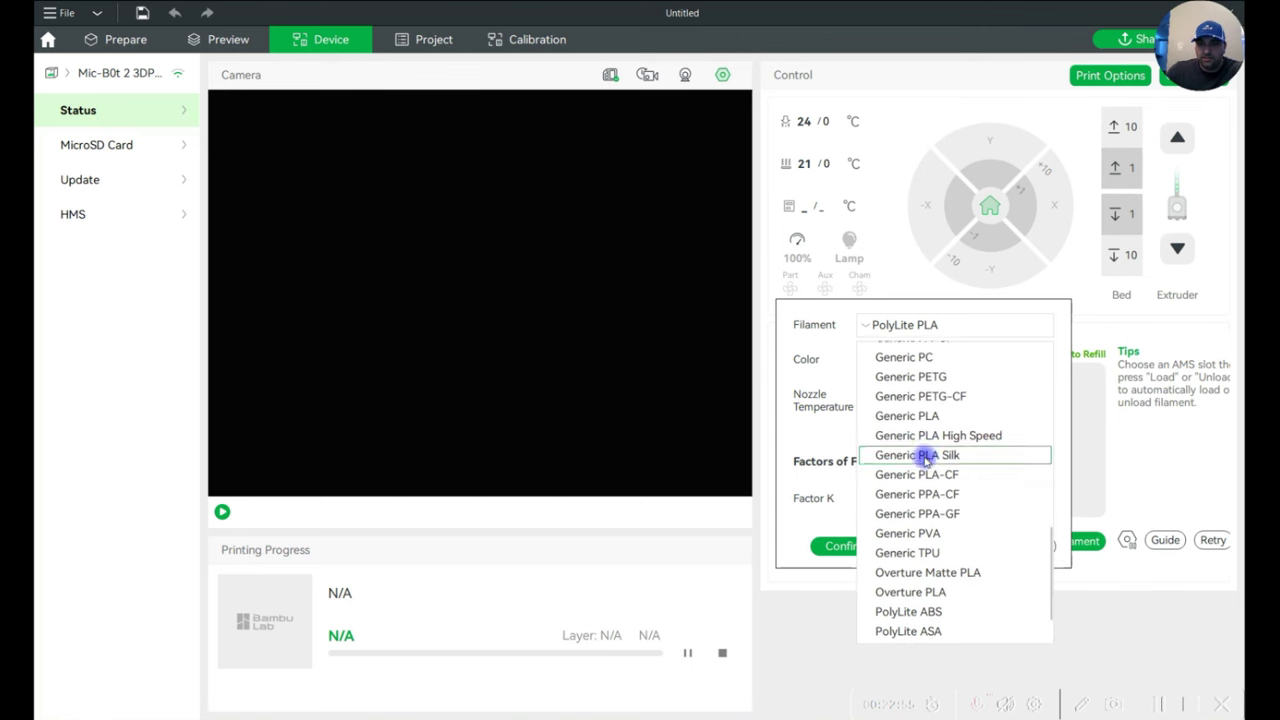
pyautogui.click(925, 456)
pyautogui.click(866, 359)
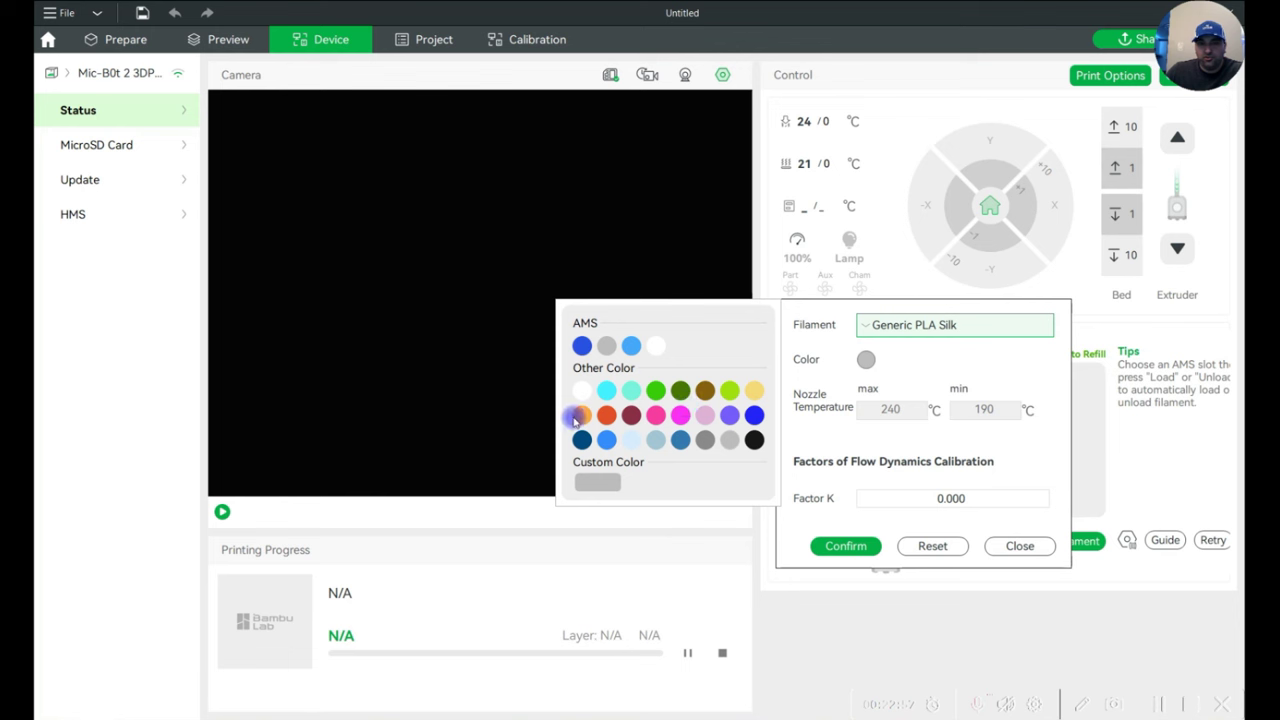
pyautogui.click(606, 440)
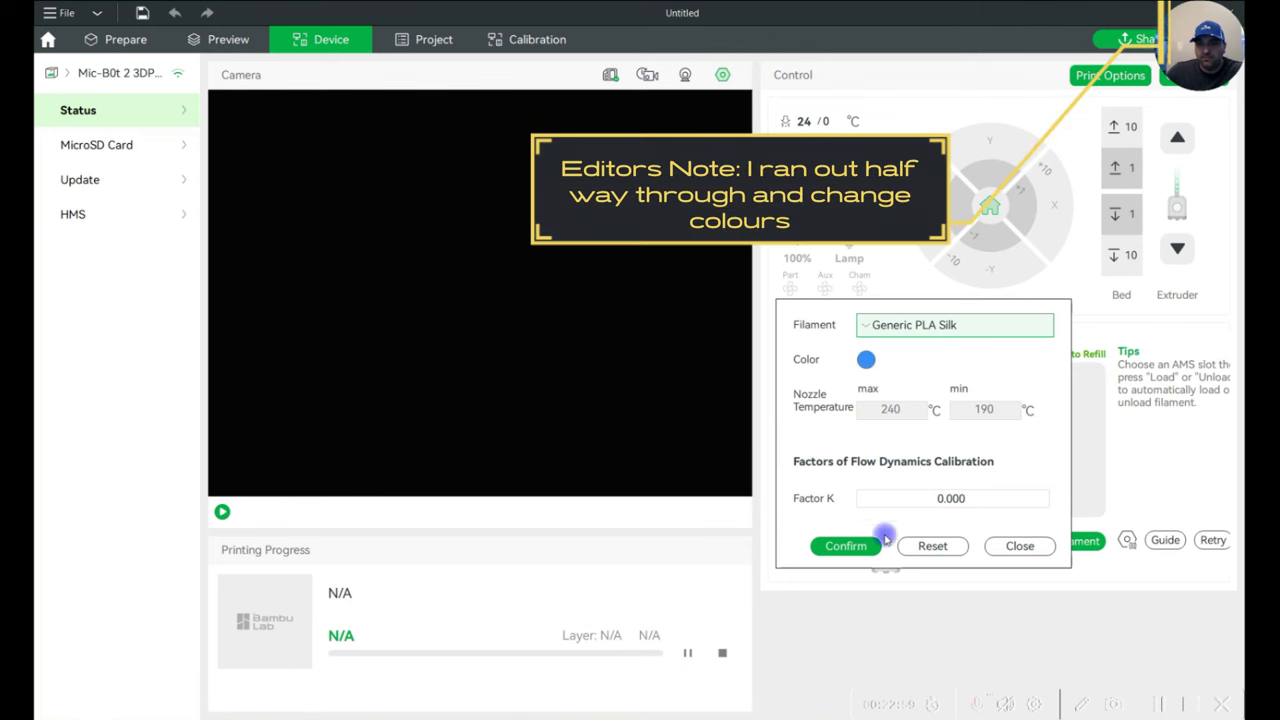
pyautogui.click(850, 545)
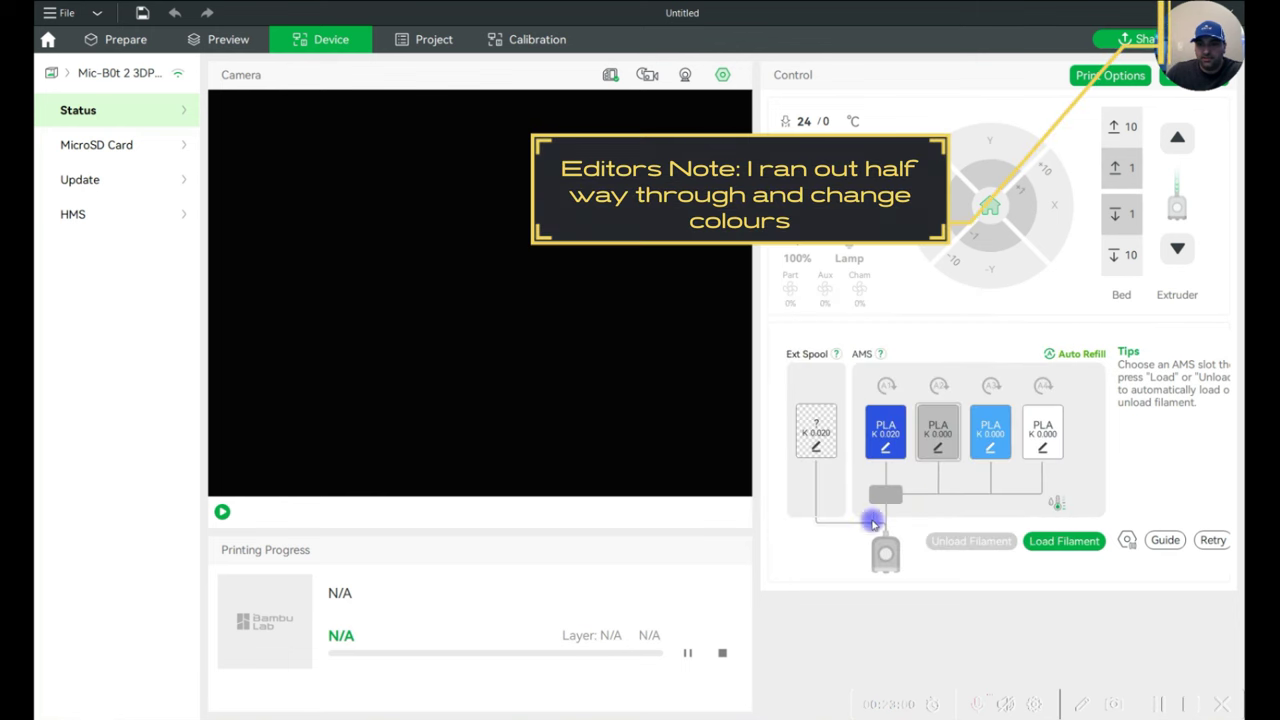
# Set AMS slot A3 to Bambu PLA Metal filament with a green colour.
pyautogui.click(989, 451)
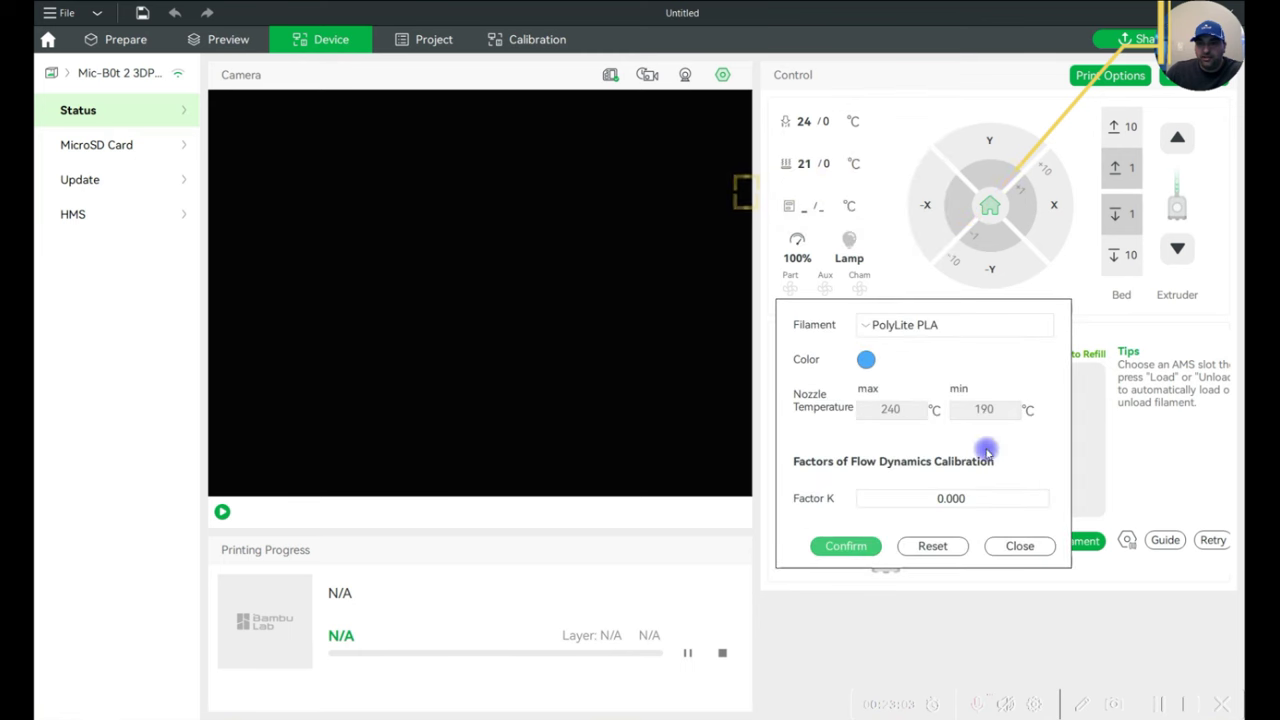
pyautogui.click(905, 325)
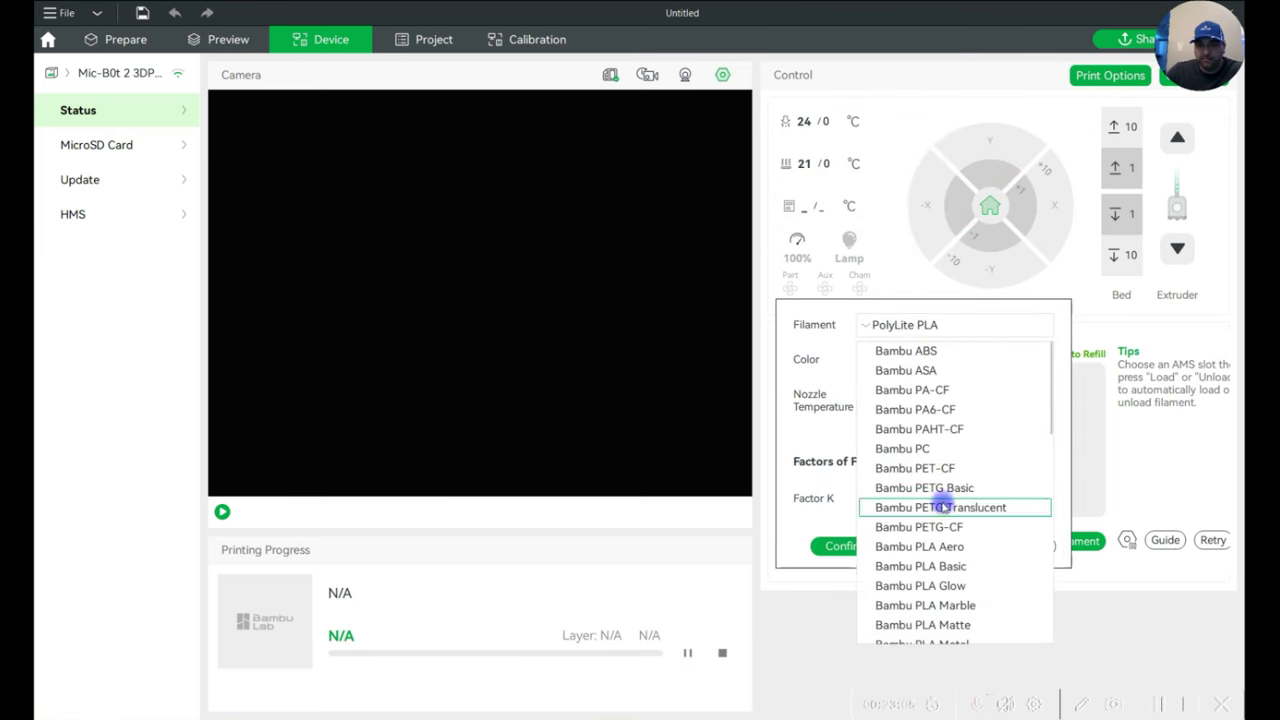
pyautogui.scroll(-2, 945, 507)
pyautogui.scroll(-2, 971, 610)
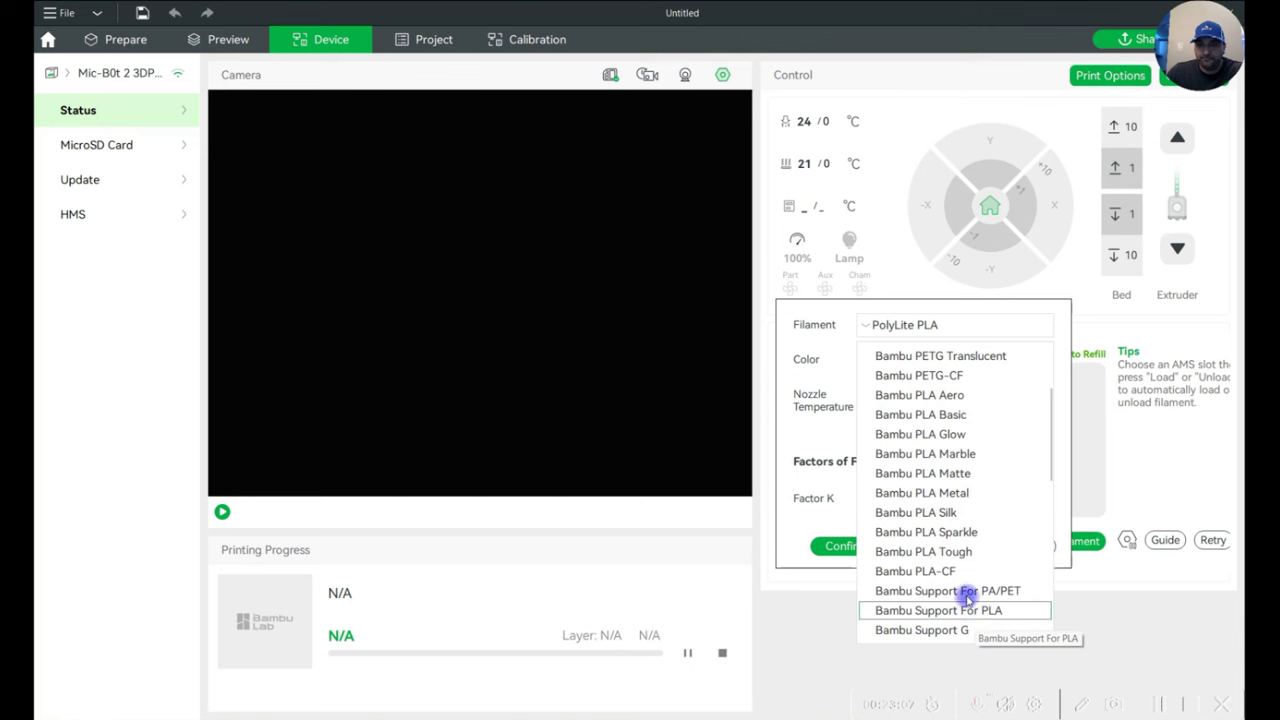
pyautogui.click(943, 492)
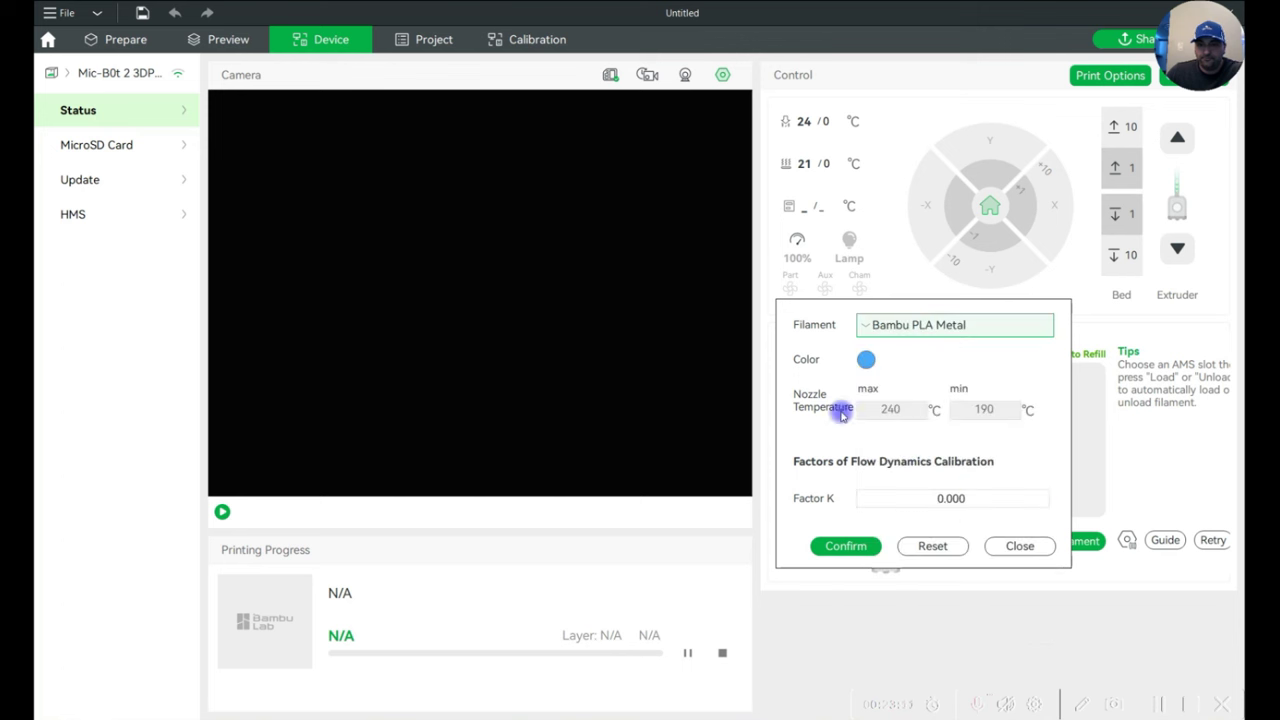
pyautogui.click(867, 362)
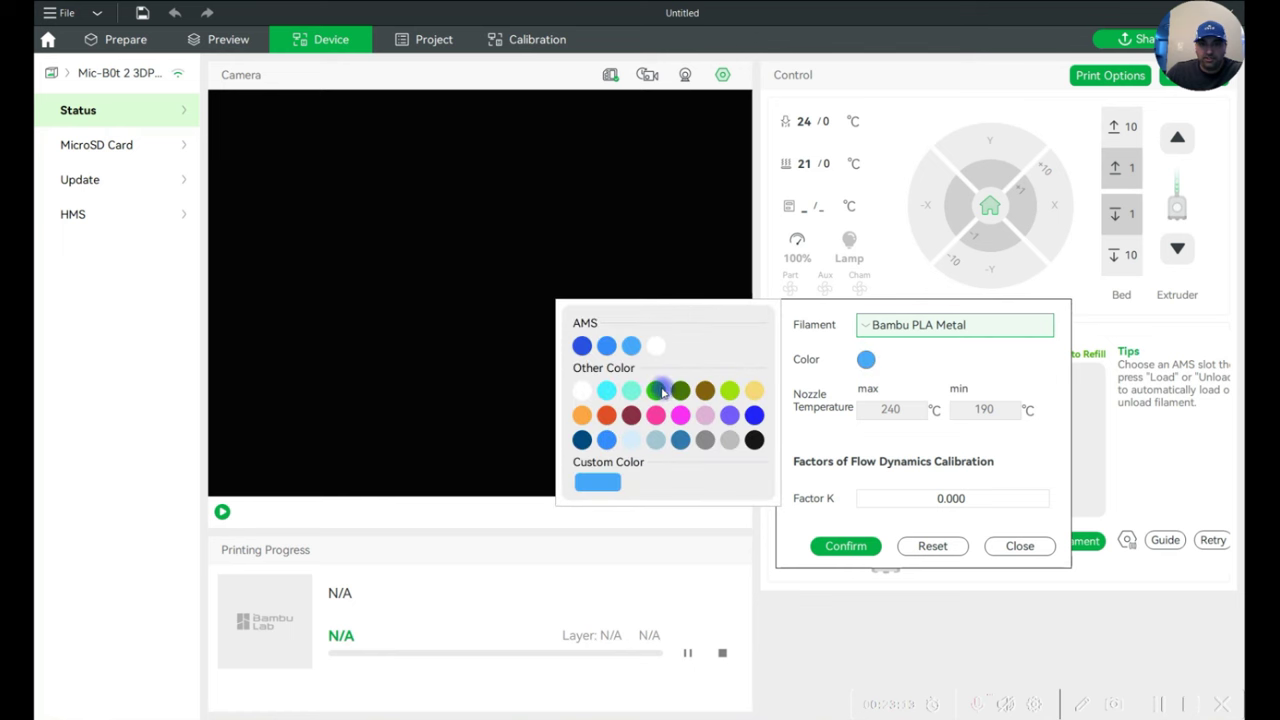
pyautogui.click(657, 391)
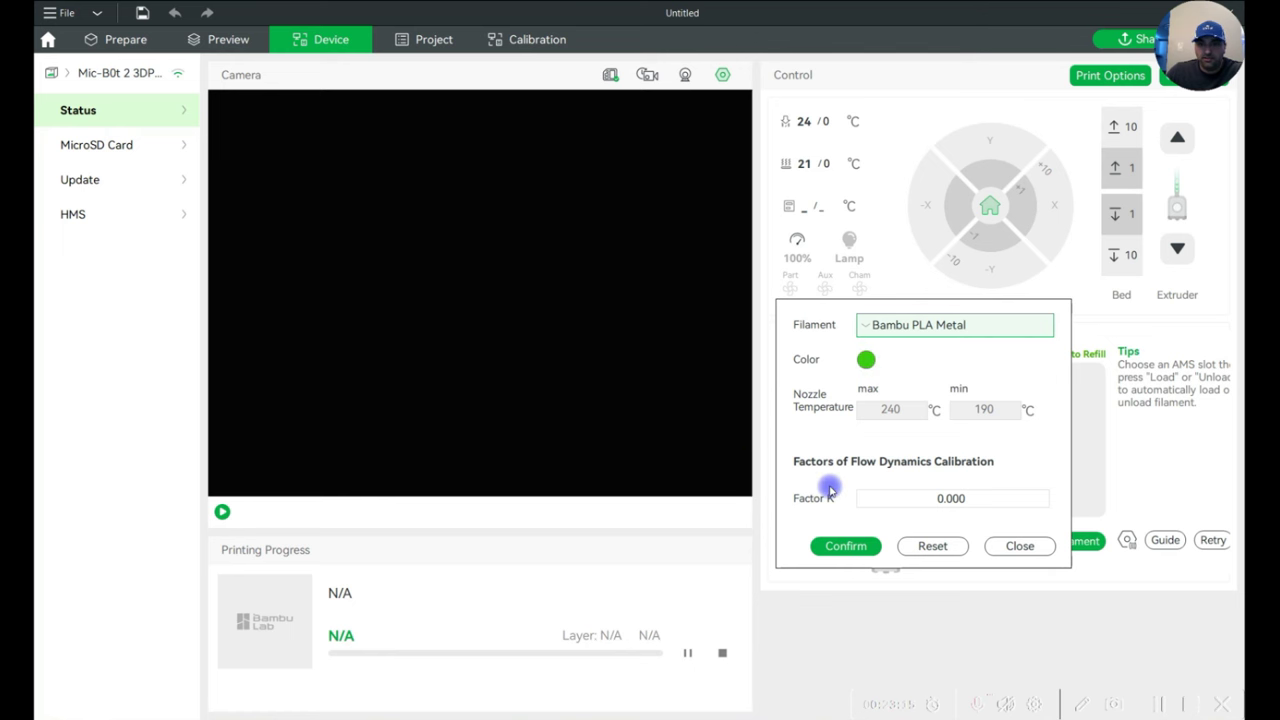
pyautogui.click(845, 546)
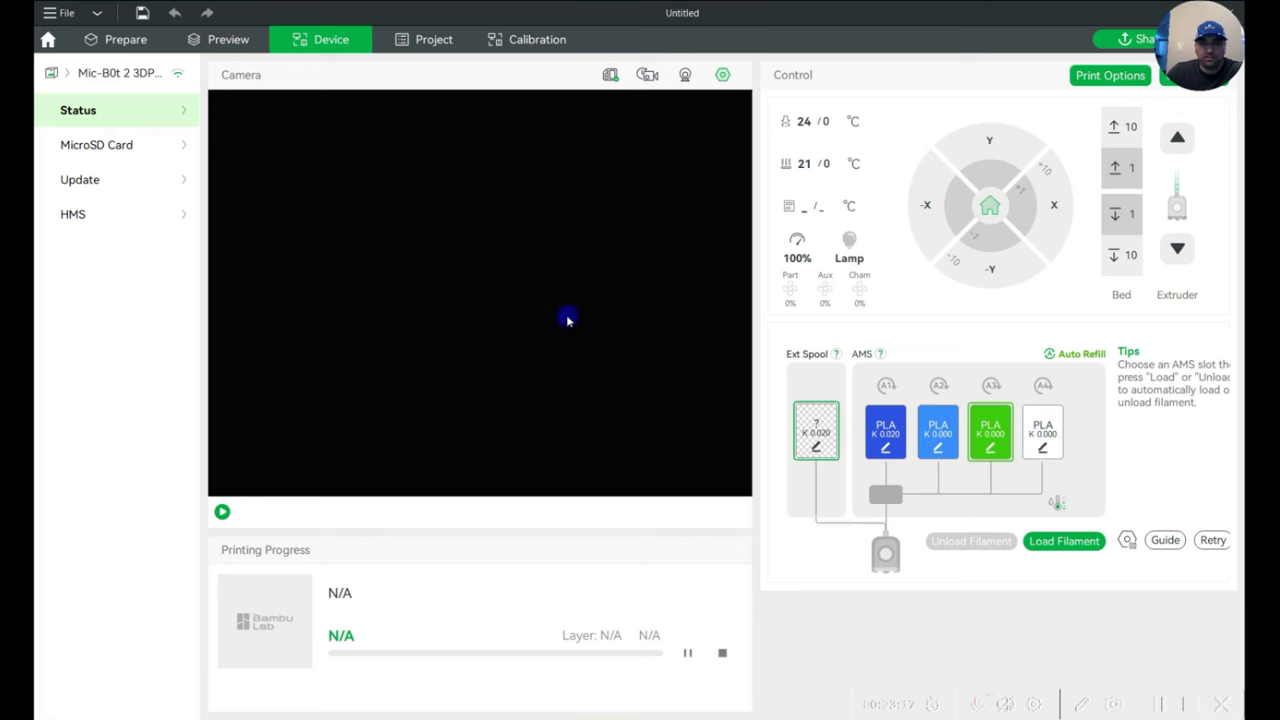
# Synchronise the project's filament list with the printer's AMS slots and preview the lotus flower.
pyautogui.click(113, 44)
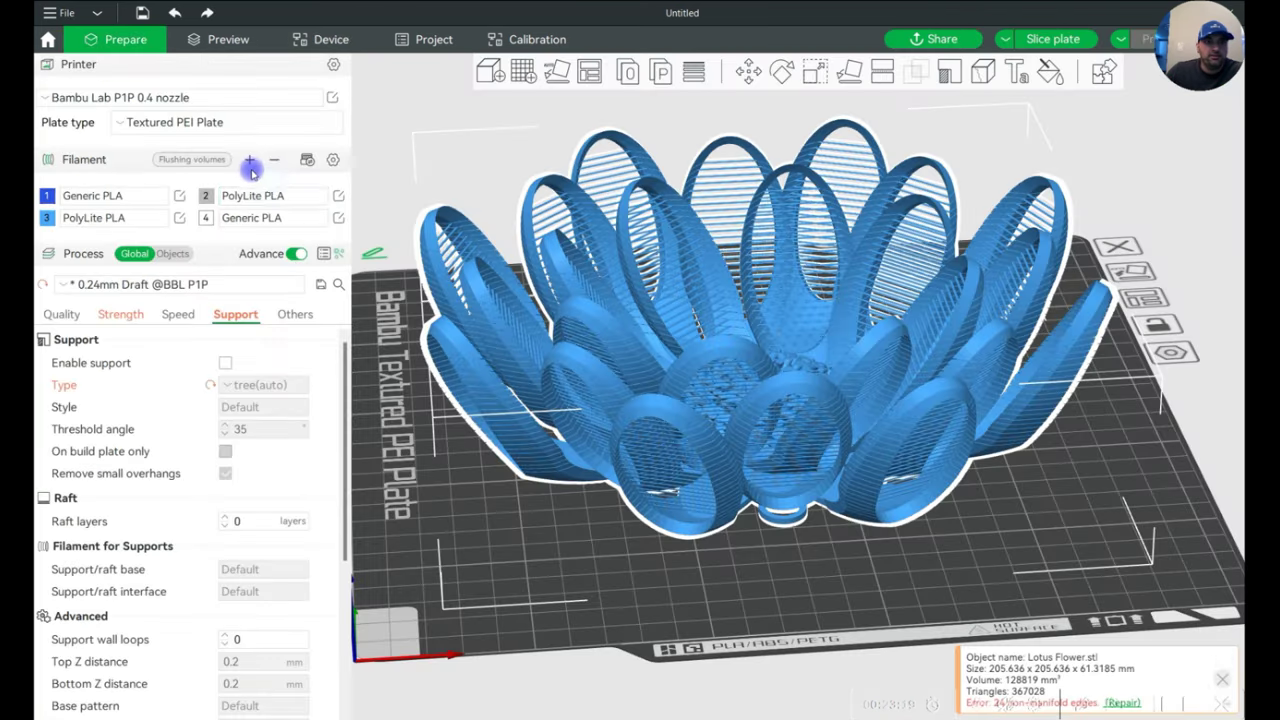
pyautogui.click(307, 160)
pyautogui.click(417, 411)
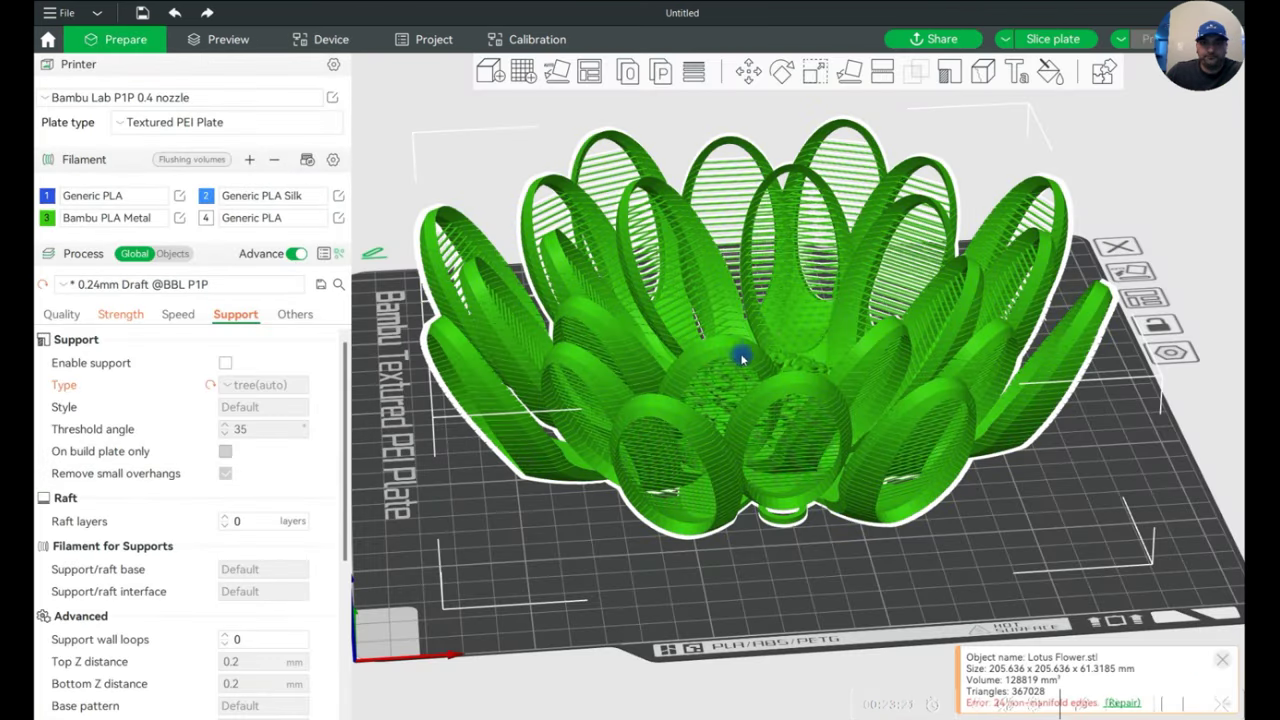
pyautogui.click(221, 41)
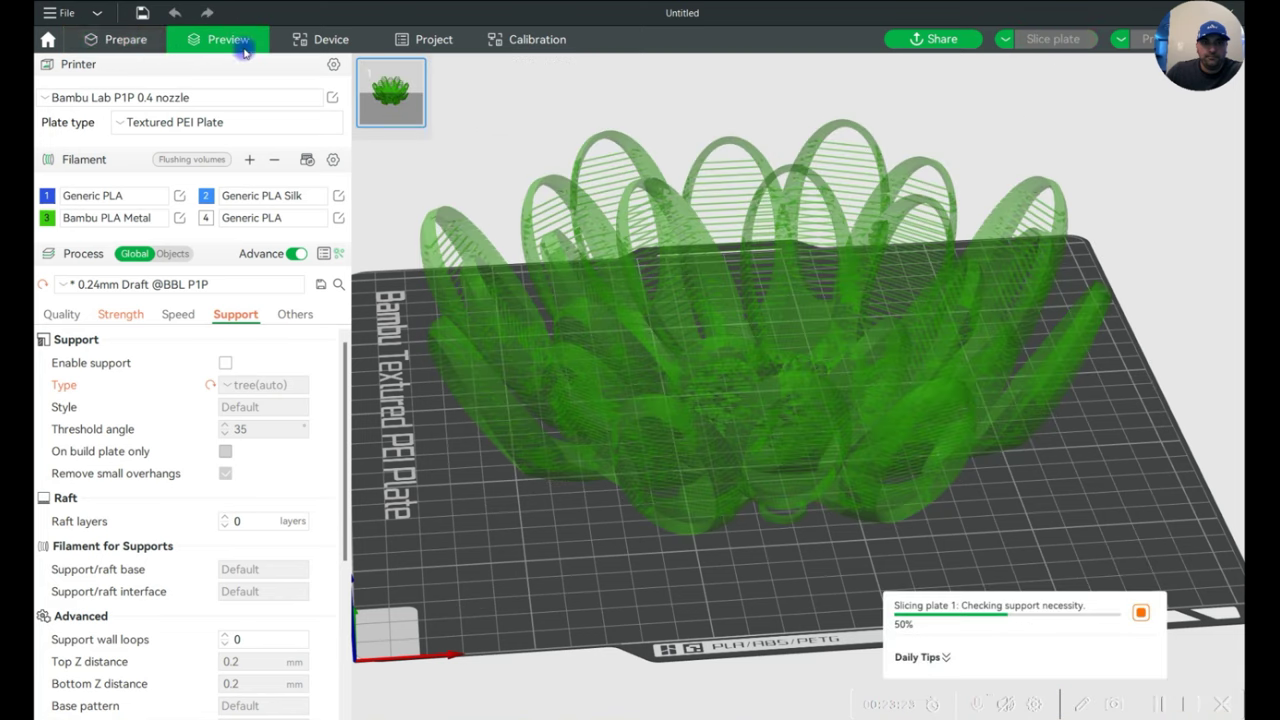
# Return to preparing the model and change the lotus flower's filament to filament 2, Generic PLA Silk.
pyautogui.click(131, 45)
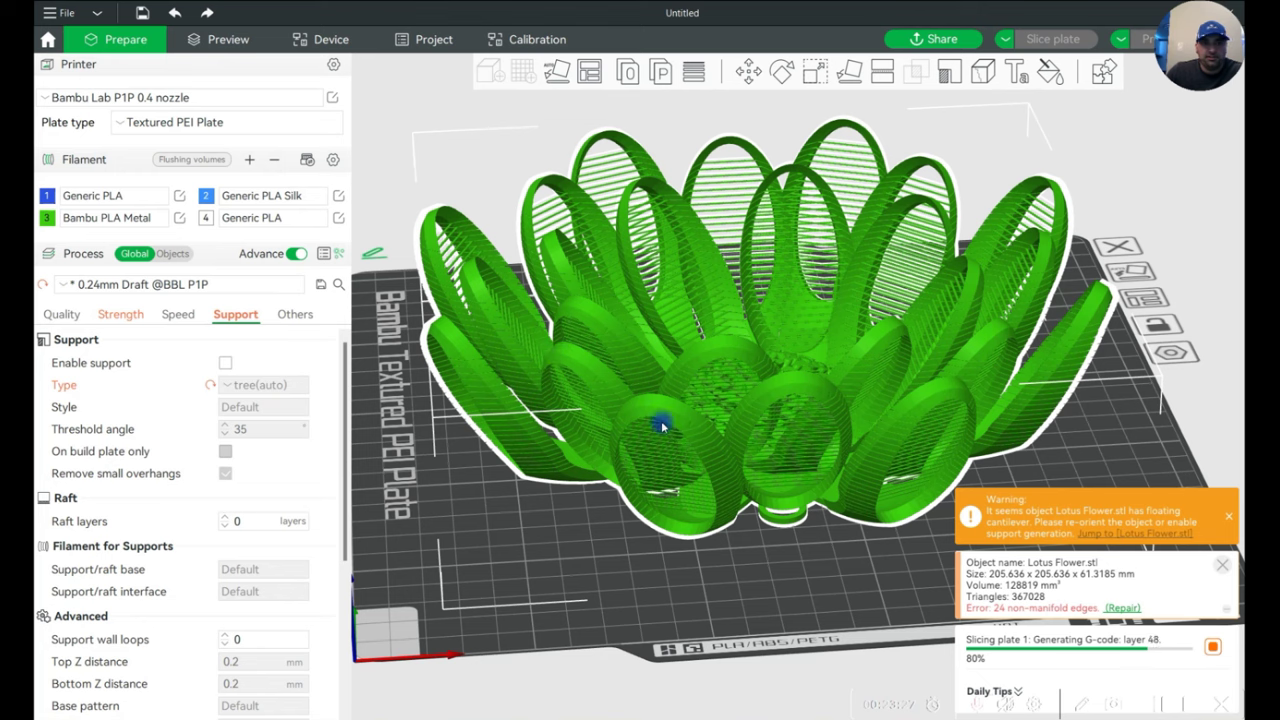
pyautogui.rightClick(558, 340)
pyautogui.click(576, 366)
pyautogui.rightClick(578, 372)
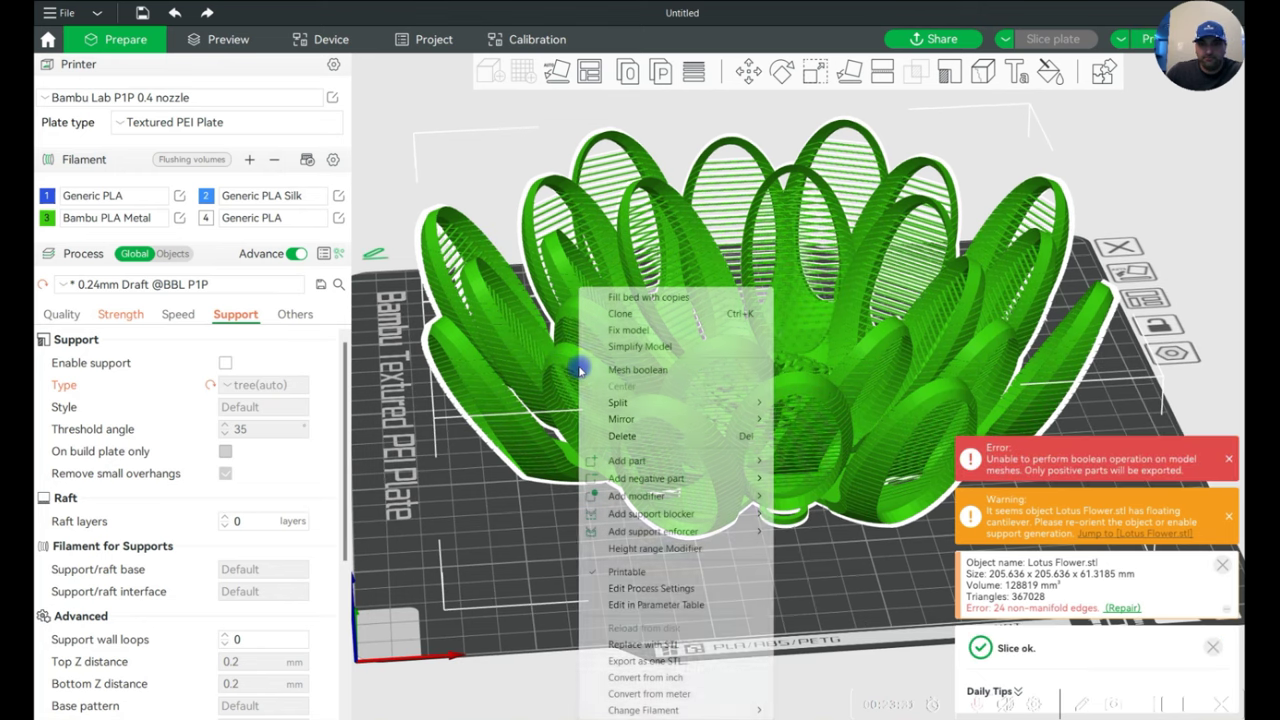
pyautogui.moveTo(720, 708)
pyautogui.click(820, 668)
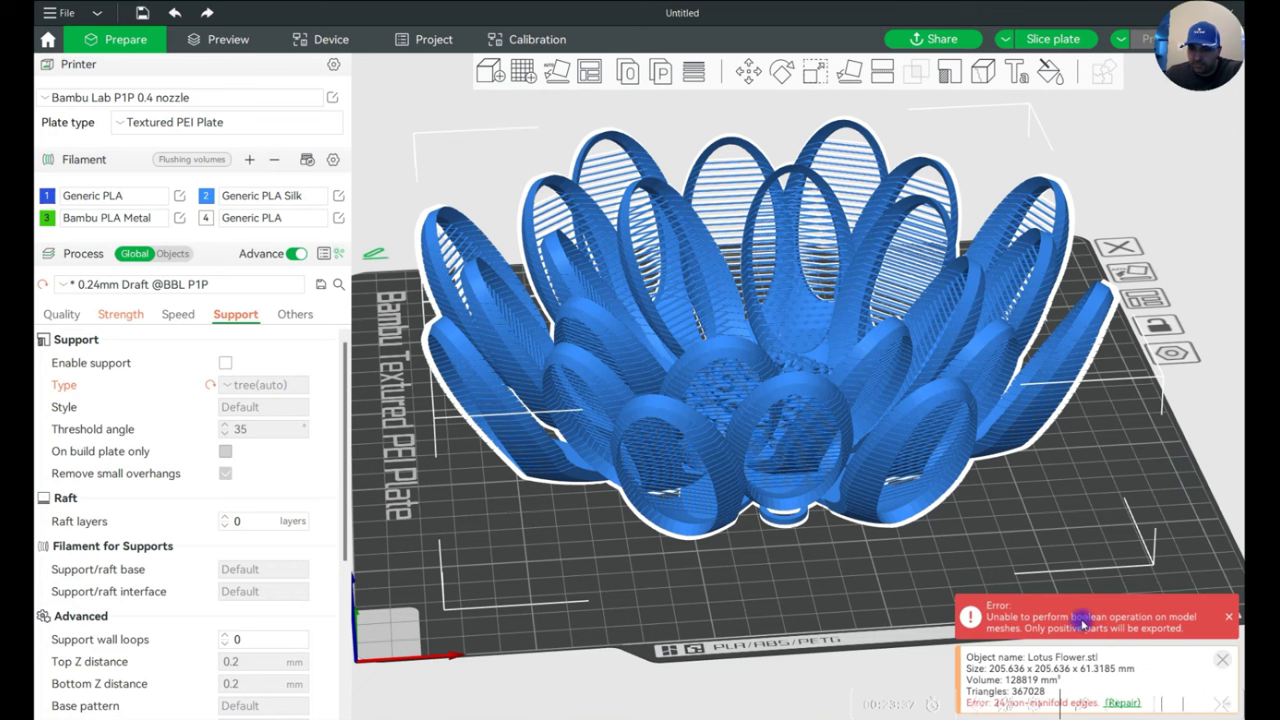
# Slice the lotus flower plate and send it to the Mic-B0t 2 printer with AMS, bed leveling and timelapse, accepting the printer type mismatch.
pyautogui.click(1045, 38)
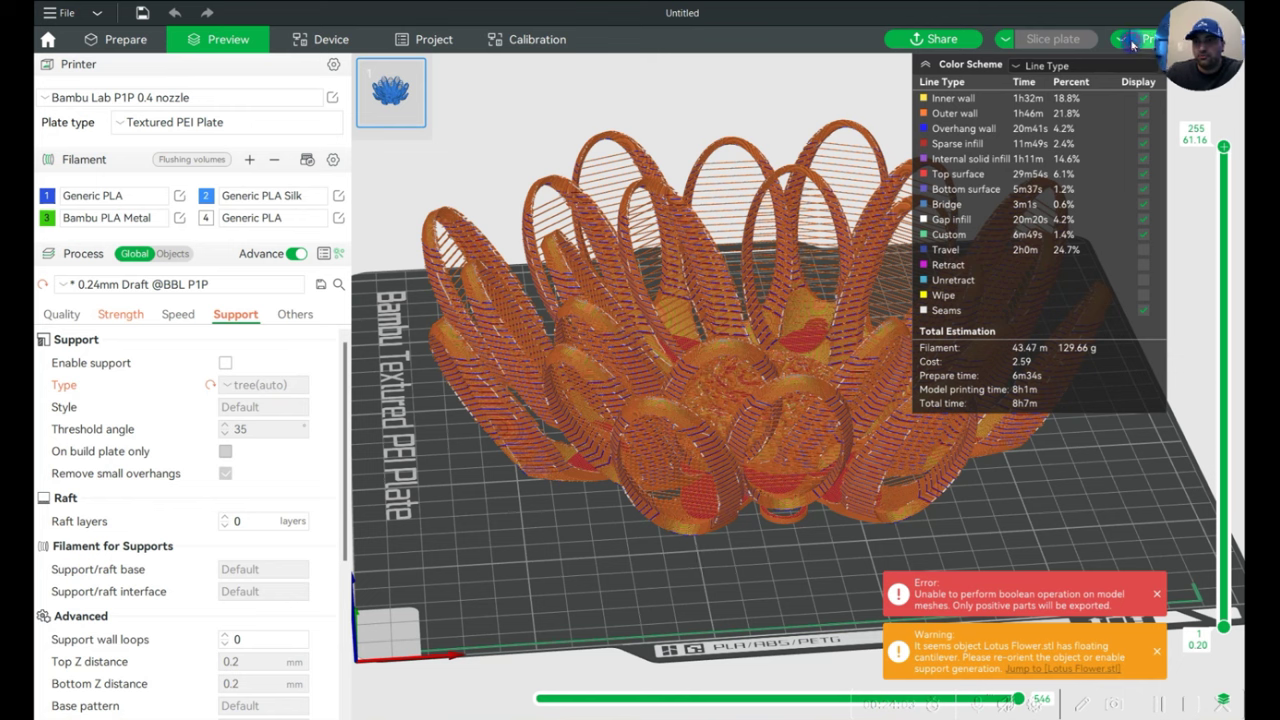
pyautogui.hotkey('ctrl', 'p')
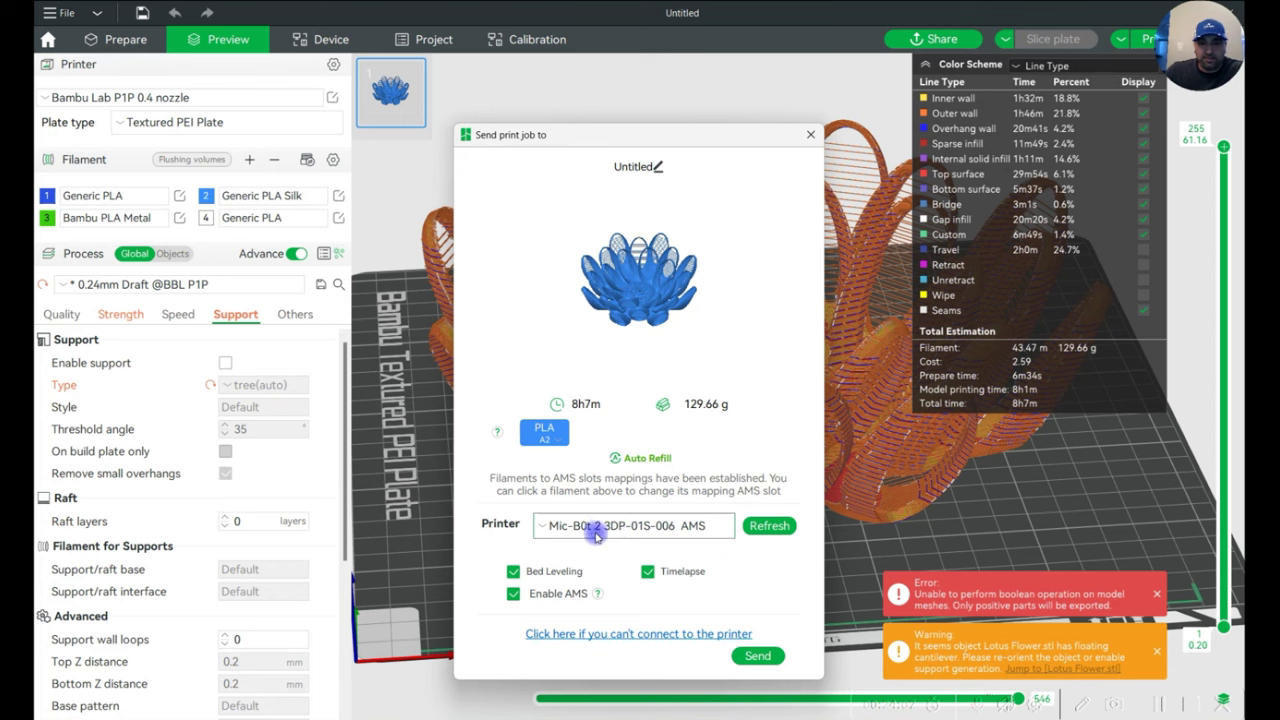
pyautogui.click(758, 658)
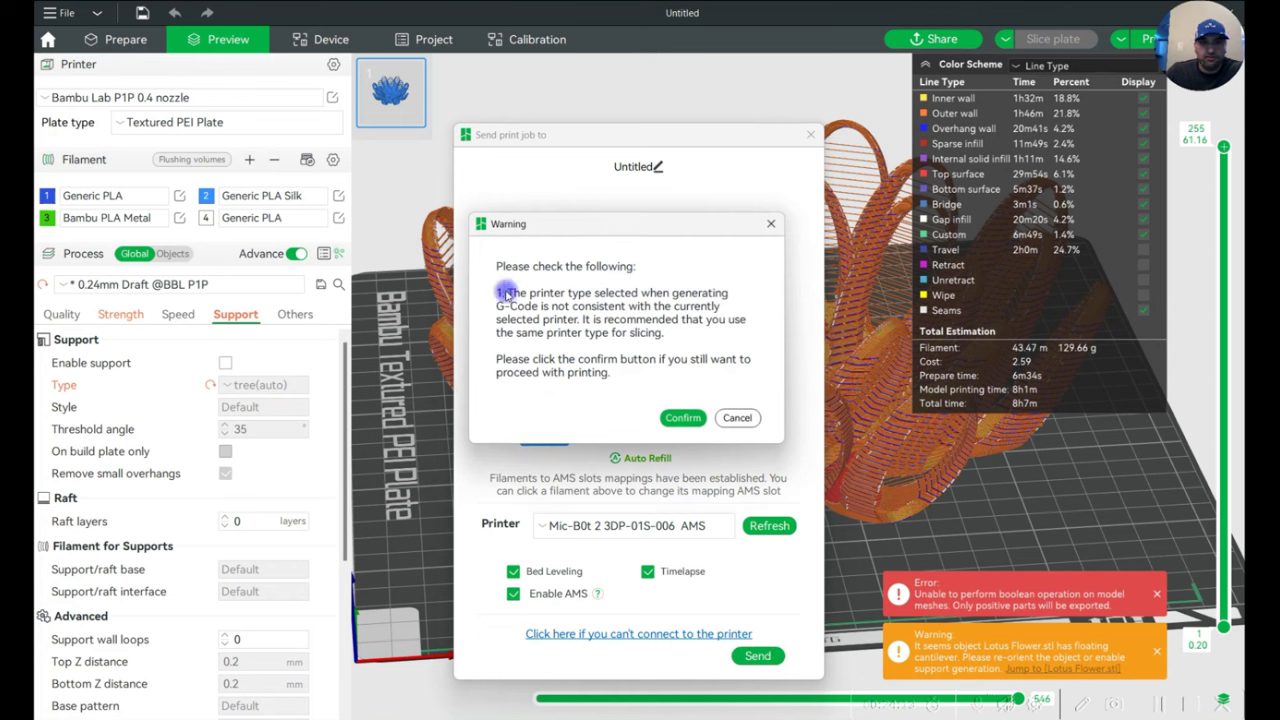
pyautogui.click(683, 418)
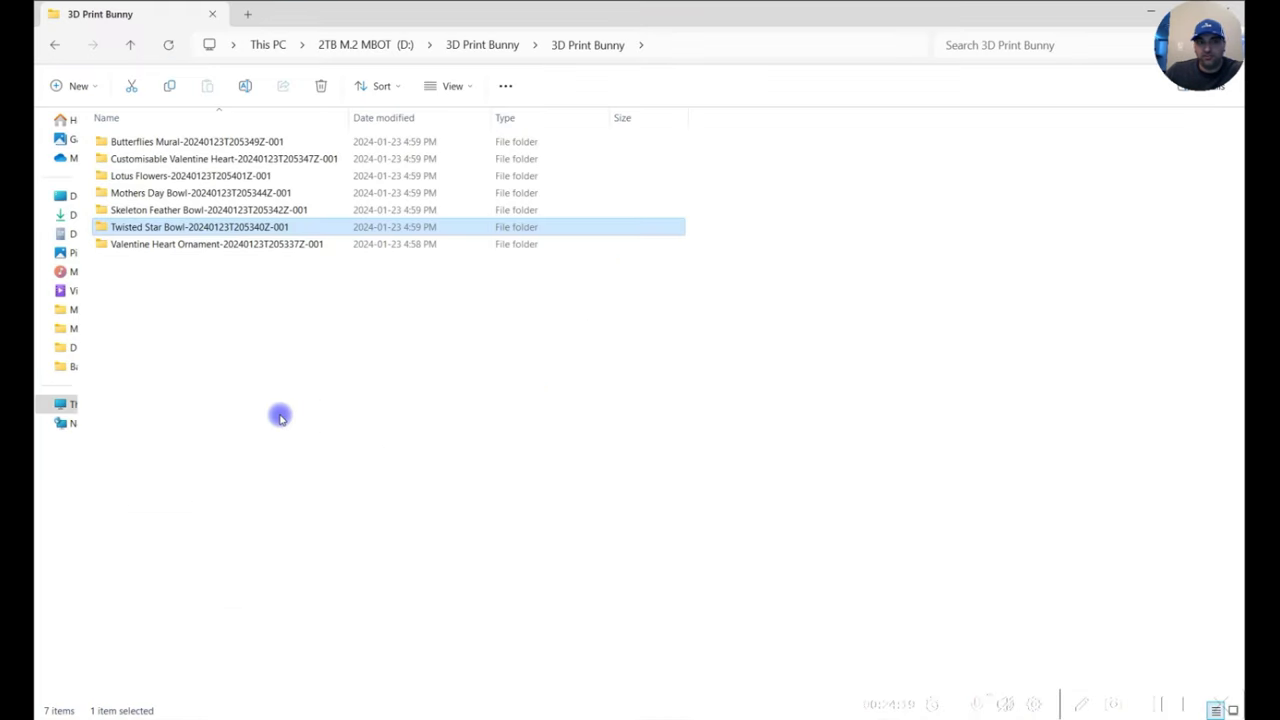
# Browse the 3D Print Bunny files to the Twisted Star Bowl folder and open Twisted Star Bowl.stl in Bambu Studio.
pyautogui.click(280, 416)
pyautogui.doubleClick(269, 228)
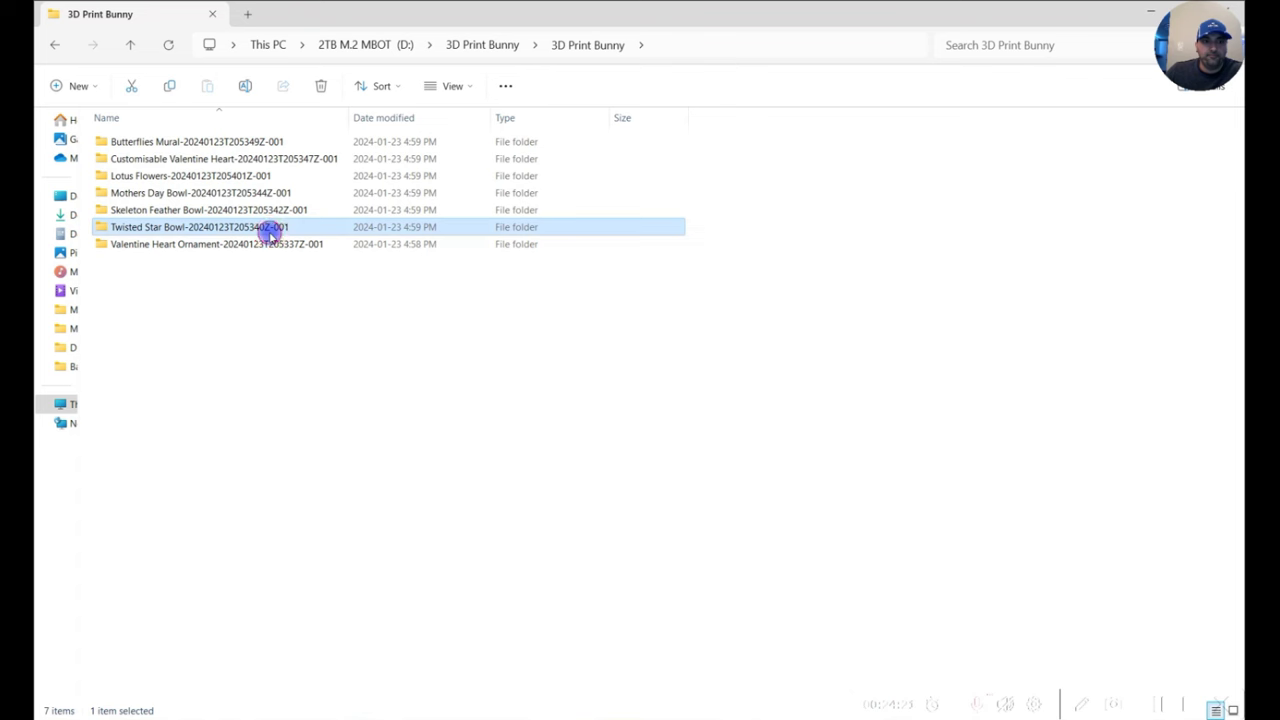
pyautogui.doubleClick(197, 140)
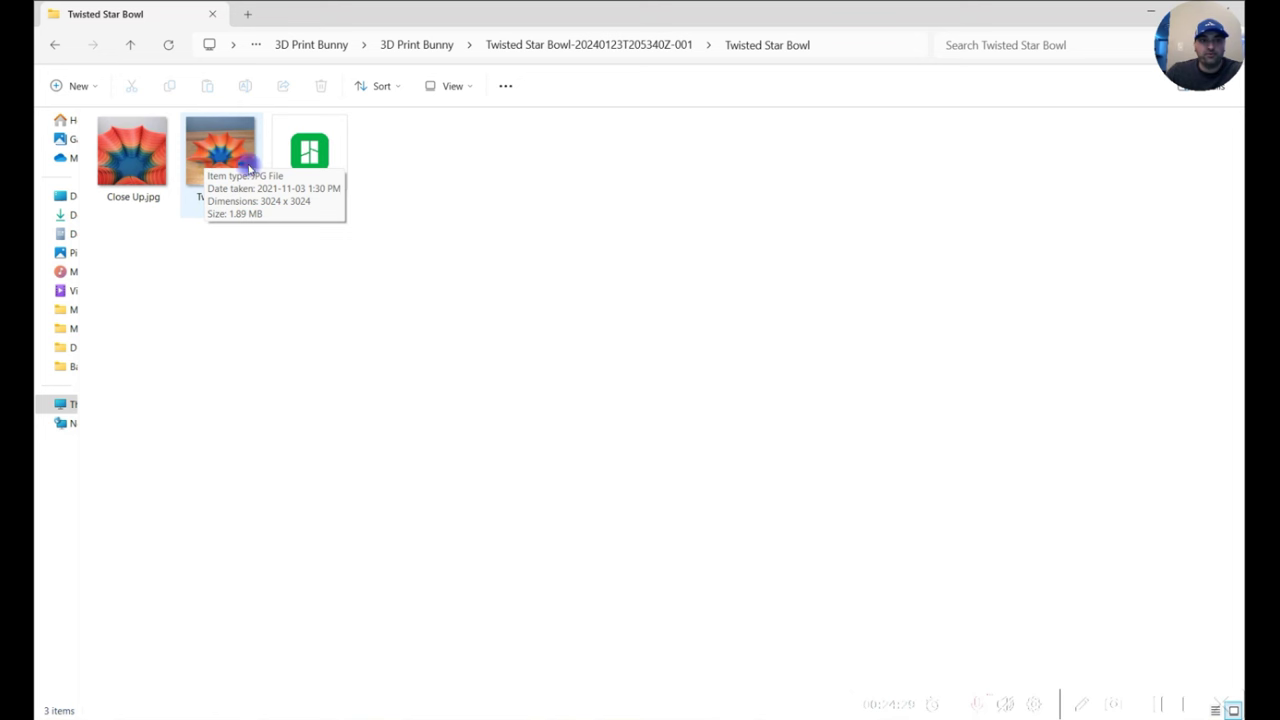
pyautogui.click(334, 159)
pyautogui.doubleClick(334, 159)
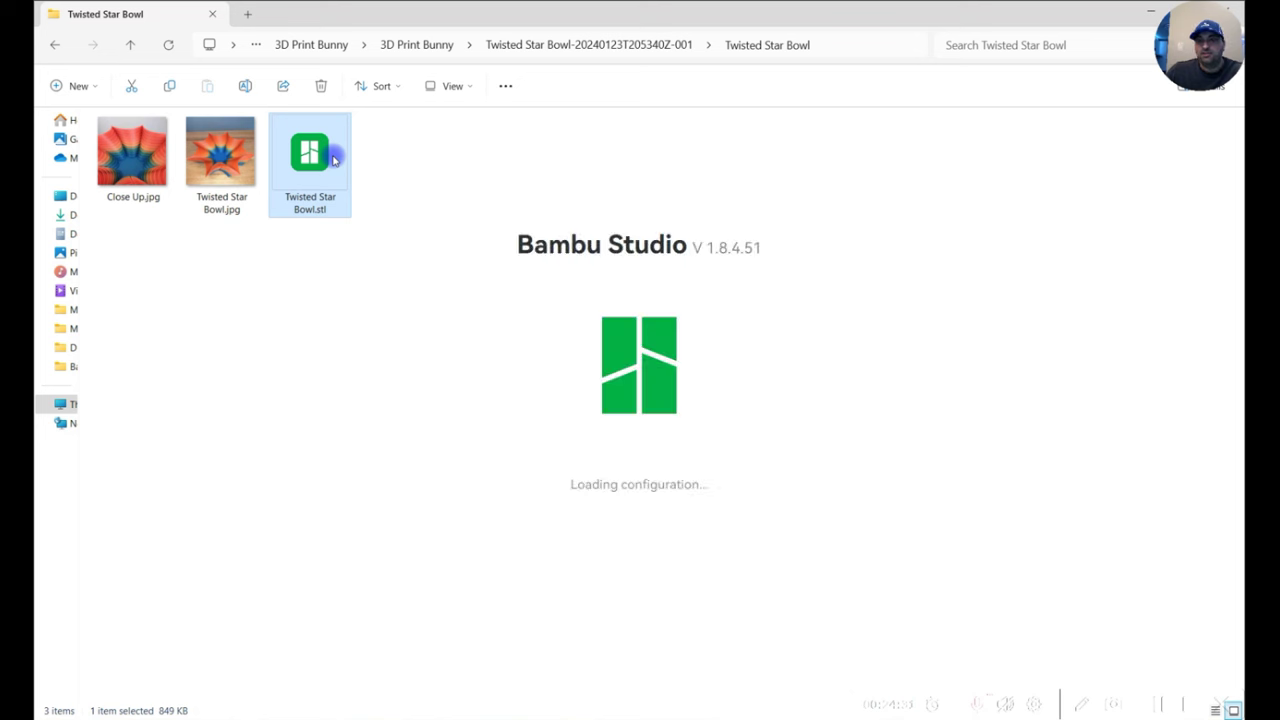